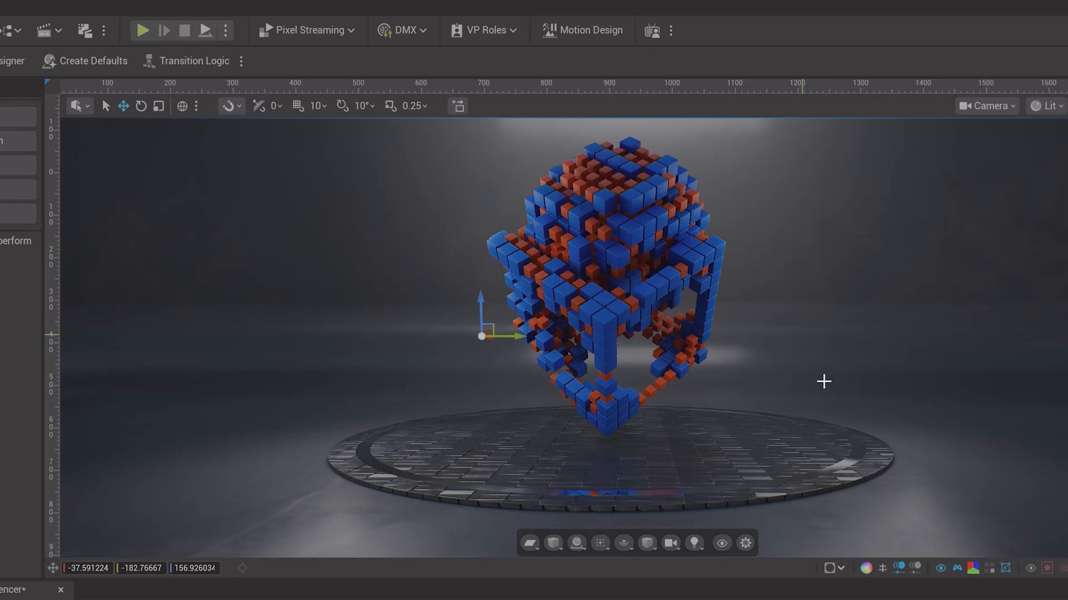
left_click_drag(827, 341, 815, 364, "alt")
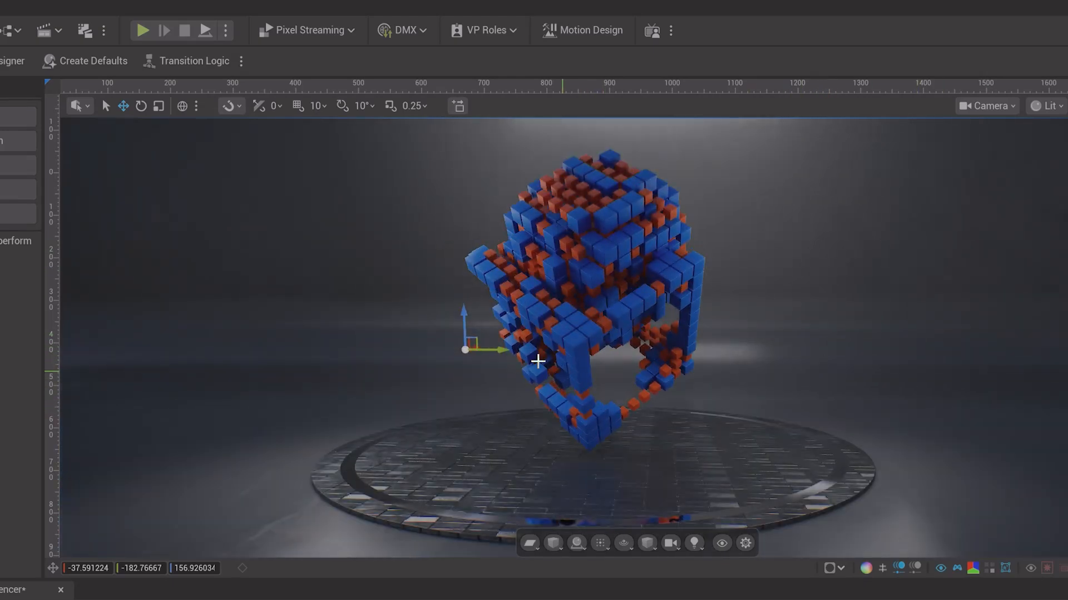
left_click_drag(505, 350, 665, 383)
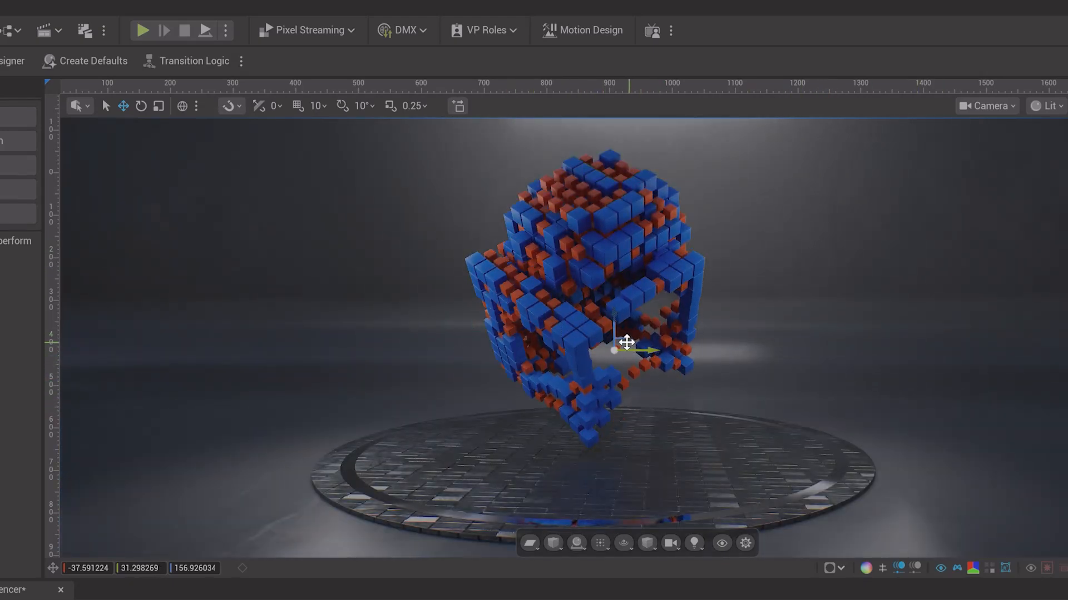
left_click_drag(626, 343, 647, 376)
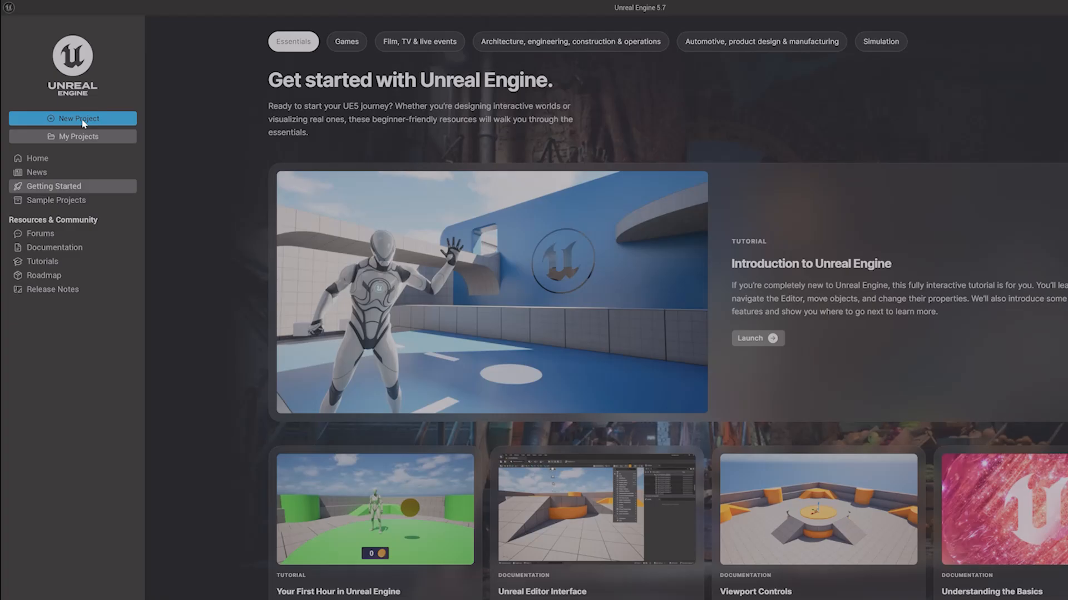
Step: Create a new Film / Video & Live Events project from the Motion Design template named UEMotionGrpahics
left_click(82, 120)
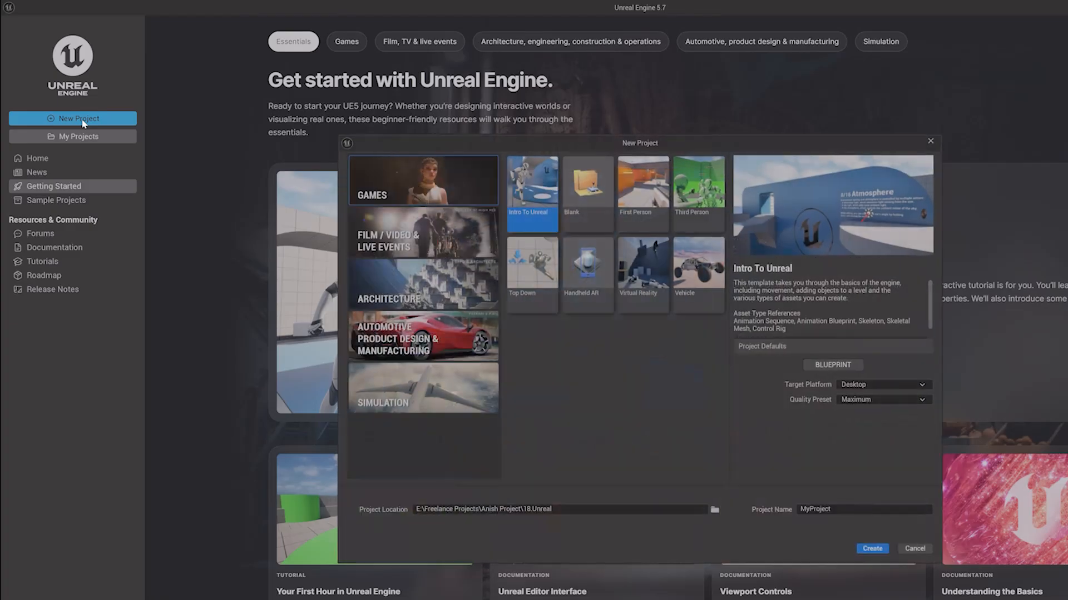
left_click(411, 240)
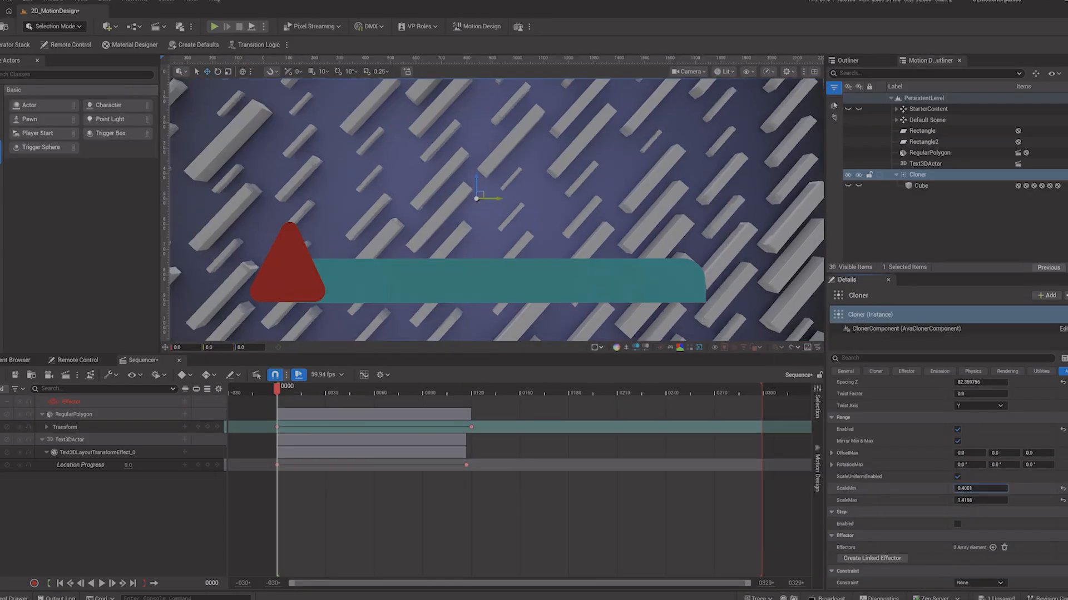
mouse_move(980, 488)
left_mouse_down()
mouse_move(956, 489)
mouse_move(970, 501)
mouse_move(957, 501)
left_mouse_up()
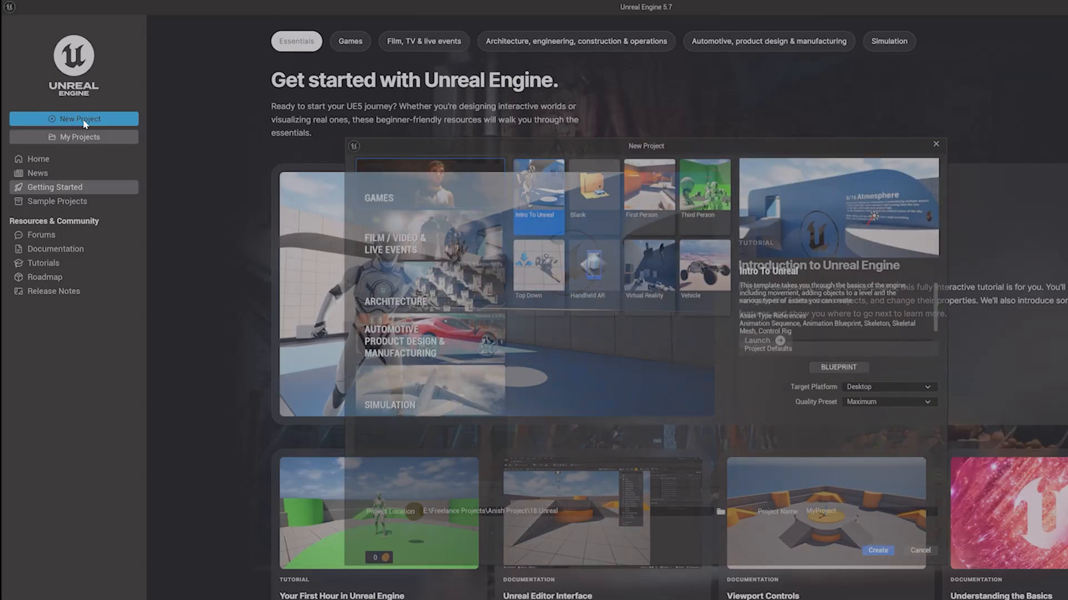
left_click(416, 243)
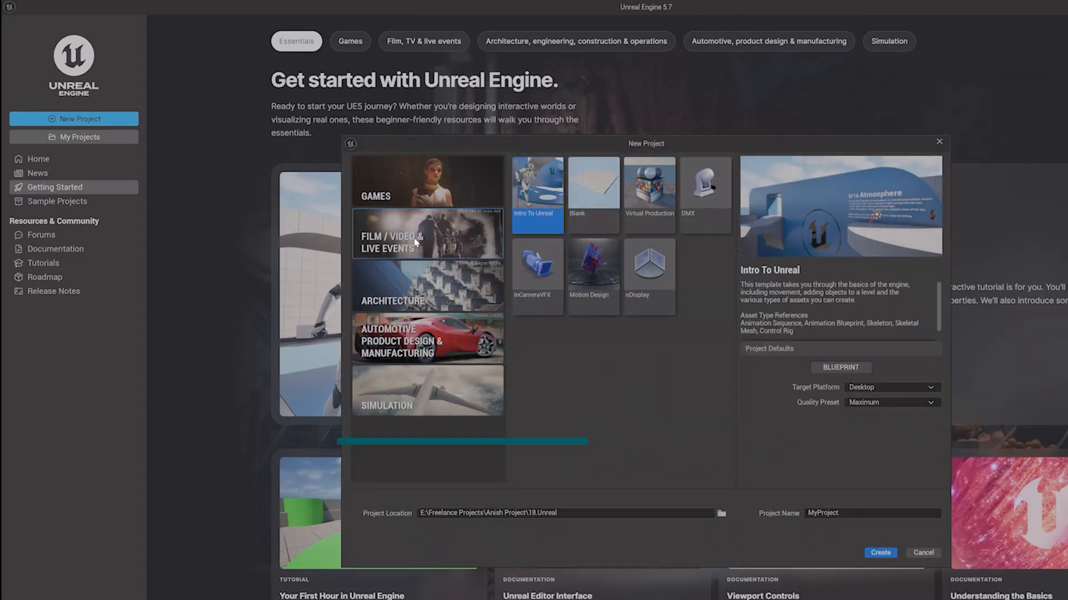
left_click(593, 264)
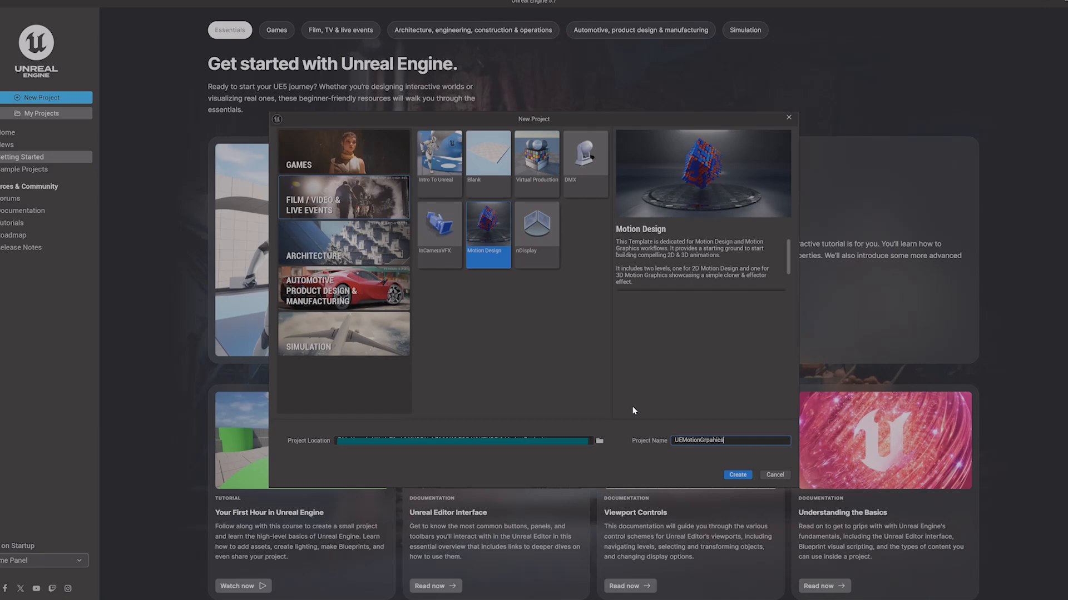
left_click(738, 474)
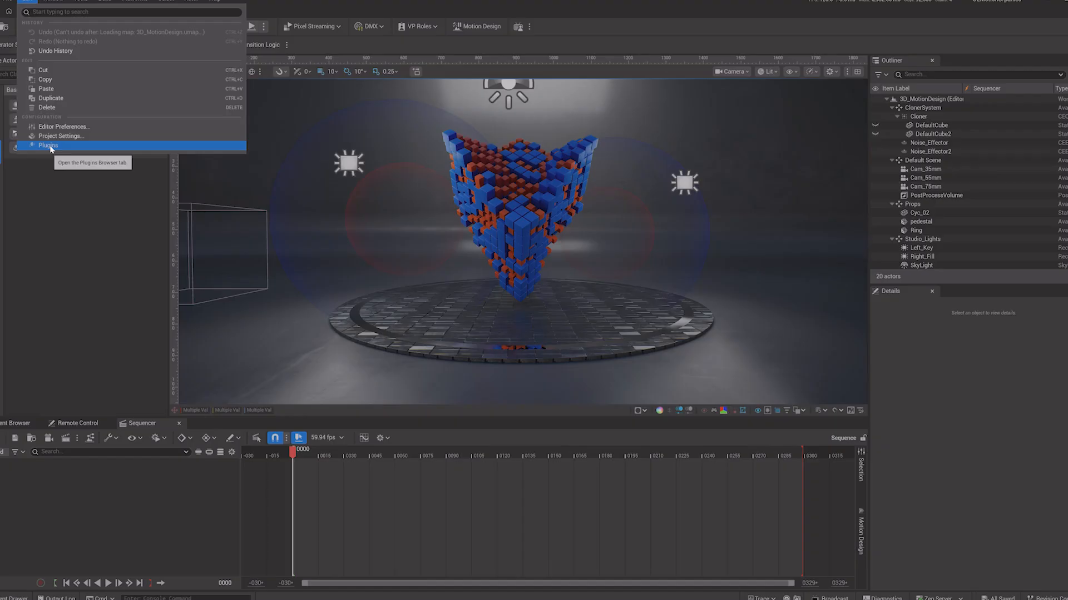
Step: Search the plugins list for 'mo' to check the Motion Design plugin
left_click(49, 145)
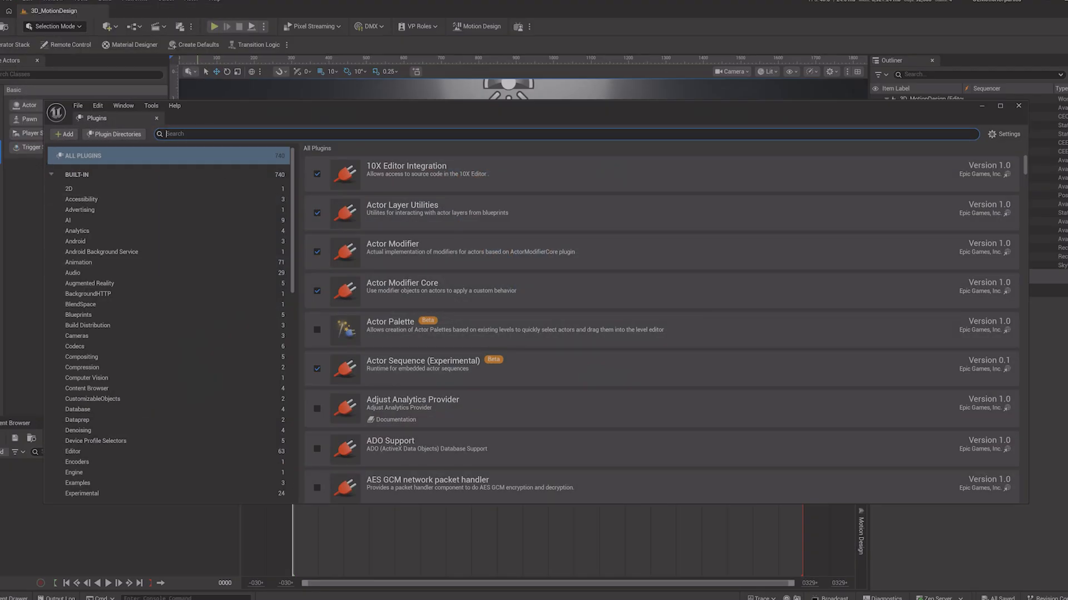
type("mo")
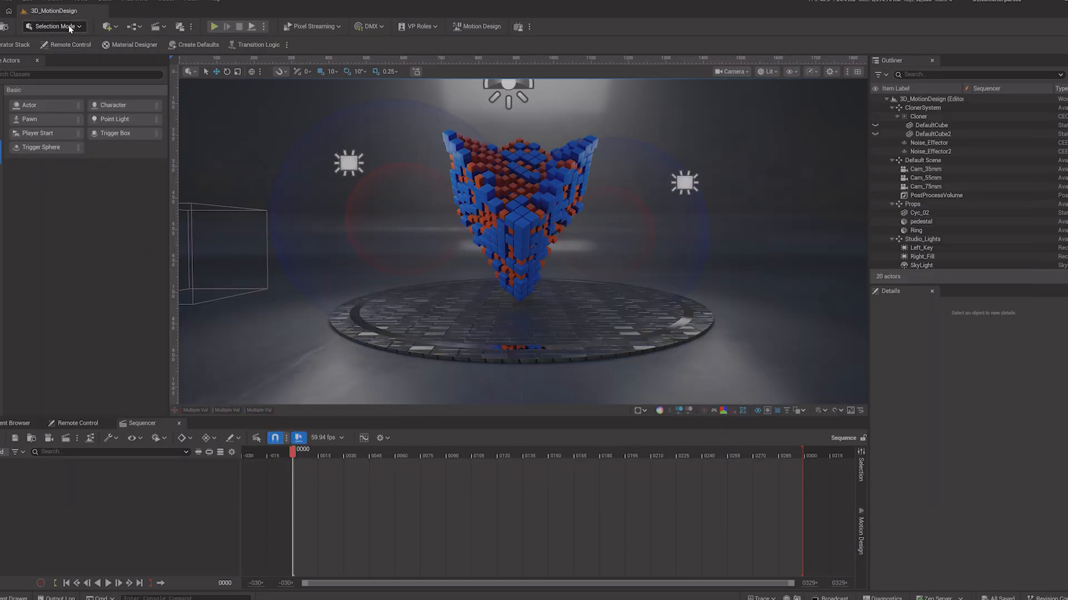
Step: Switch the editor to Motion Design Mode and view the Operator Stack and Motion Design Outliner panels
left_click(70, 29)
left_click(74, 116)
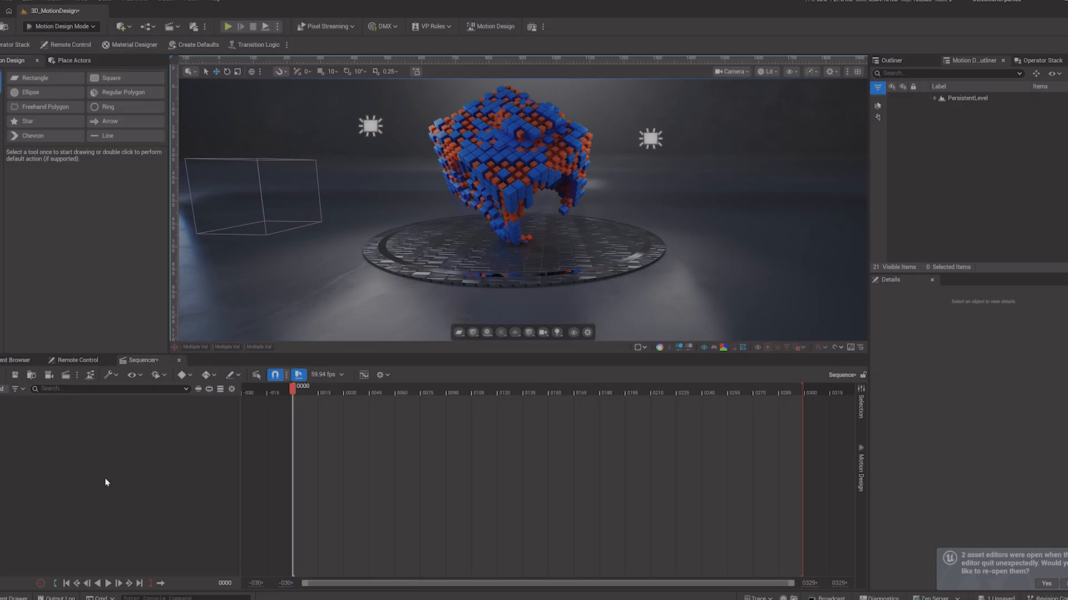
left_click(1037, 62)
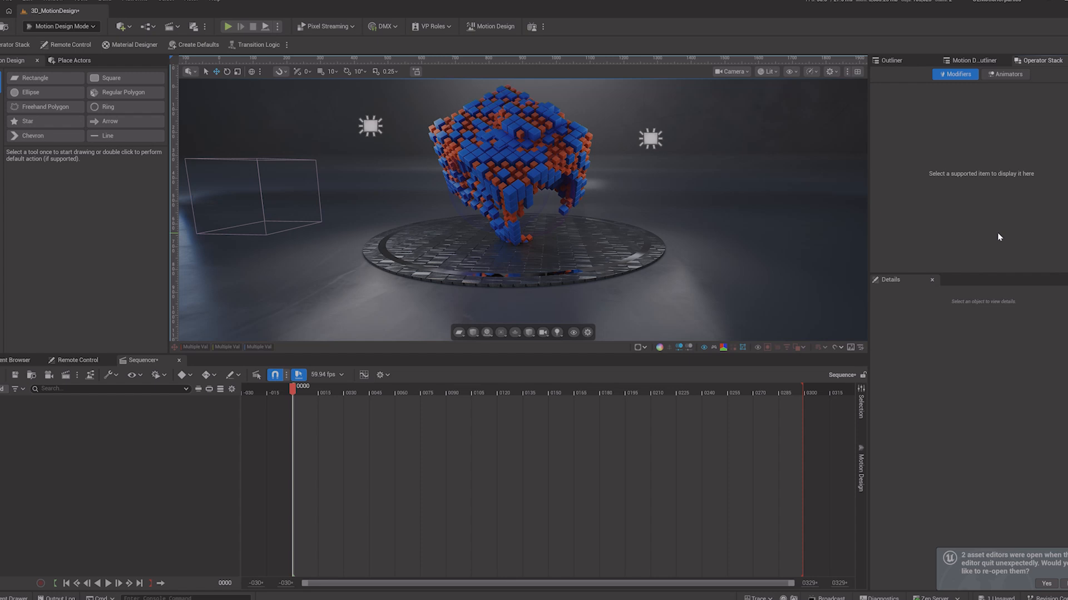
left_click(972, 60)
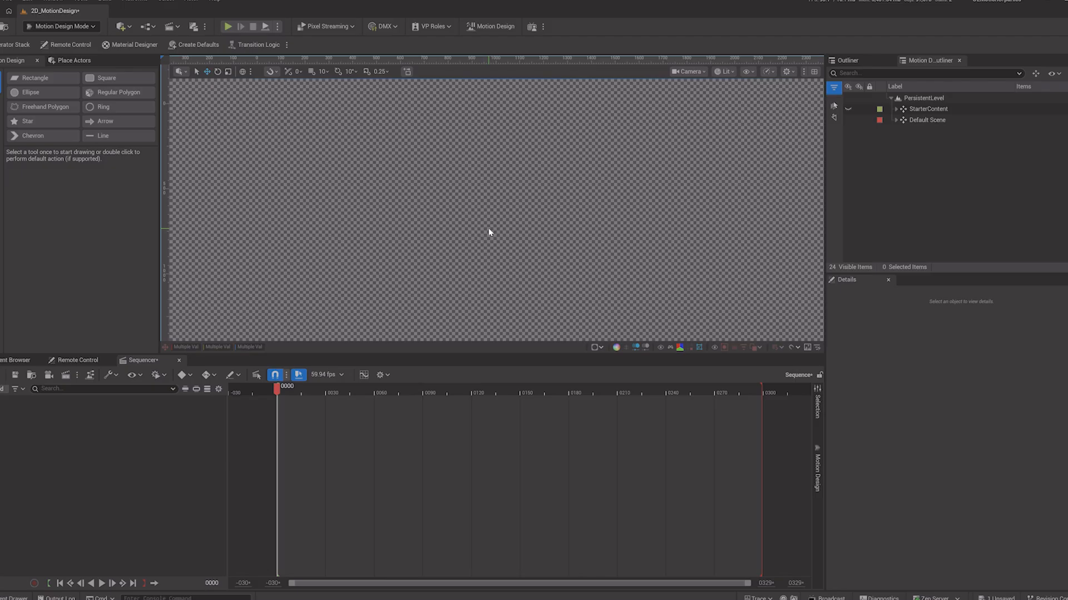
Step: Draw a large rectangle across the viewport with the Rectangle tool, nudge it, and delete it
left_click(34, 82)
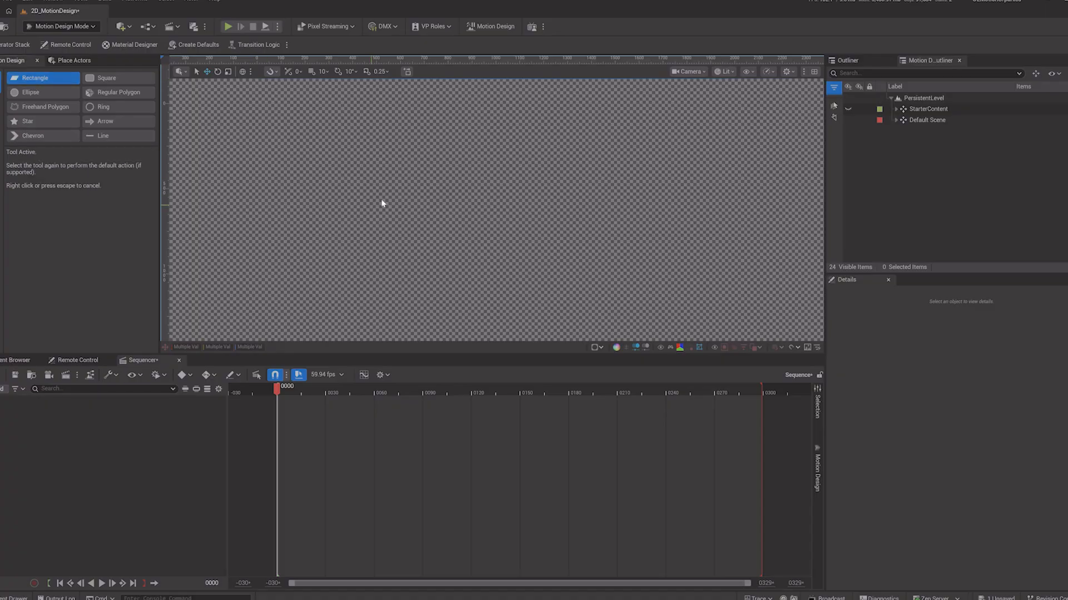
mouse_move(292, 114)
left_mouse_down()
mouse_move(638, 313)
mouse_move(696, 315)
left_mouse_up()
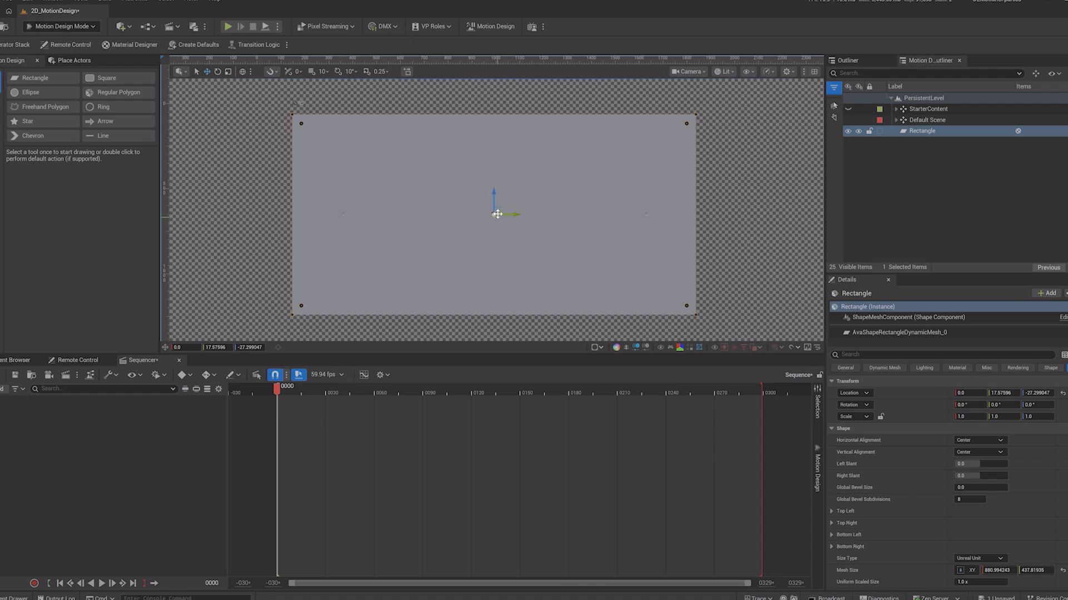
mouse_move(498, 214)
left_mouse_down()
mouse_move(498, 192)
mouse_move(515, 220)
left_mouse_up()
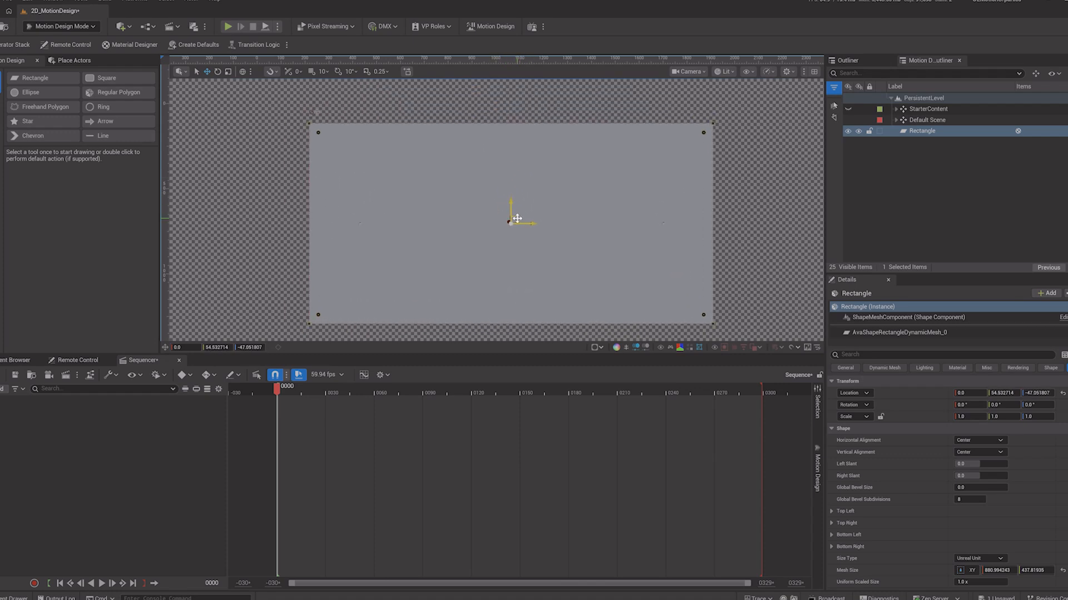
key("Delete")
Step: Place a default rectangle at the viewport centre and cycle its horizontal alignment through Left and Right back to Center
double_click(34, 78)
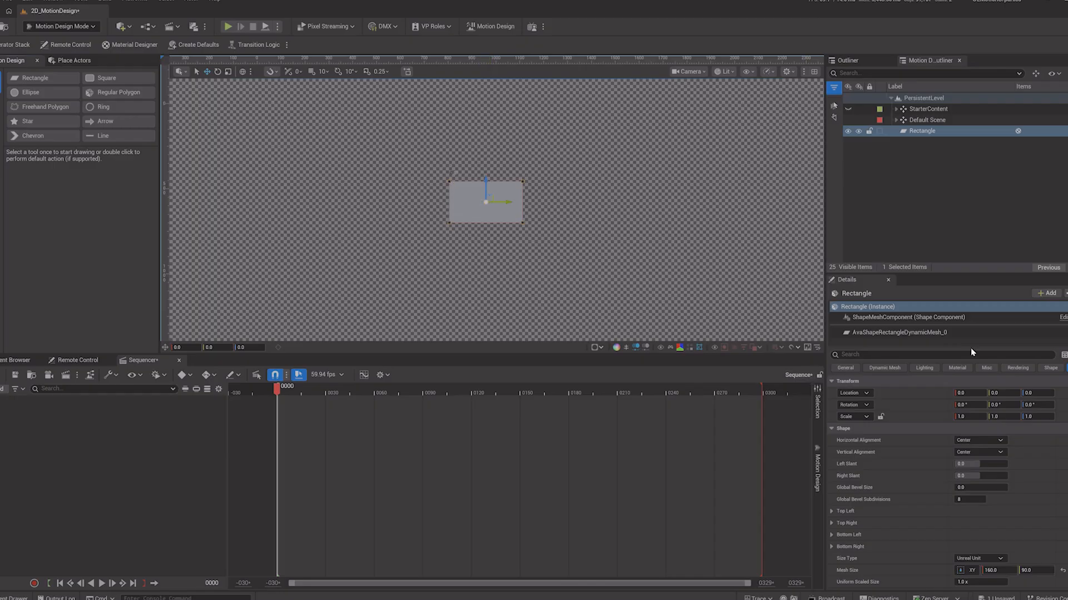
left_click(986, 441)
left_click(982, 449)
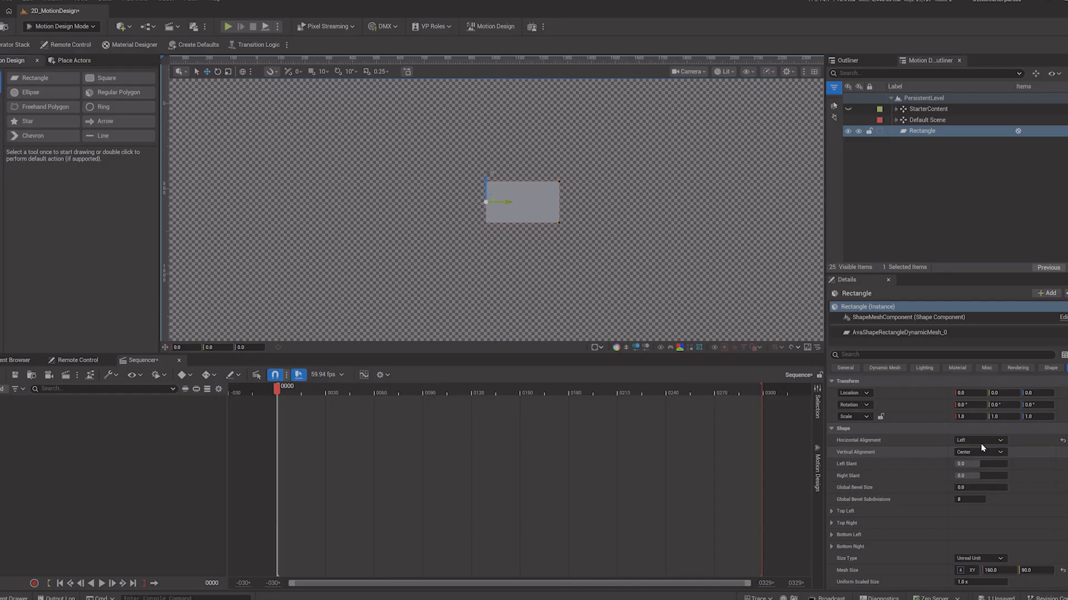
left_click(981, 443)
left_click(981, 457)
left_click(979, 442)
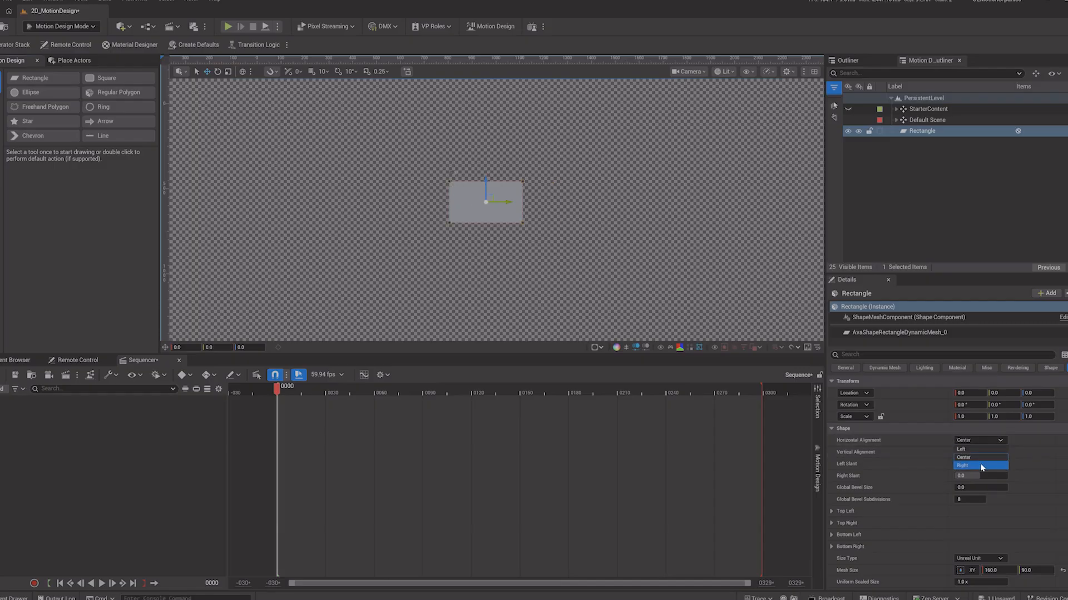
left_click(979, 466)
left_click(980, 441)
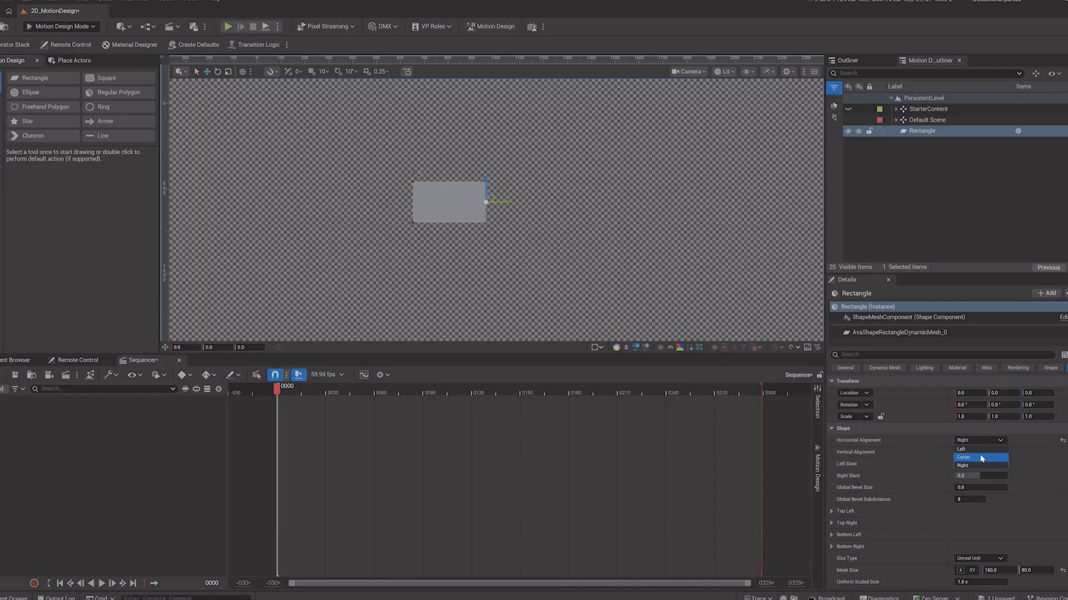
left_click(980, 456)
left_click(980, 462)
Step: Try the rectangle's Top and Bottom vertical alignments, then return the vertical alignment to Center
left_click(979, 454)
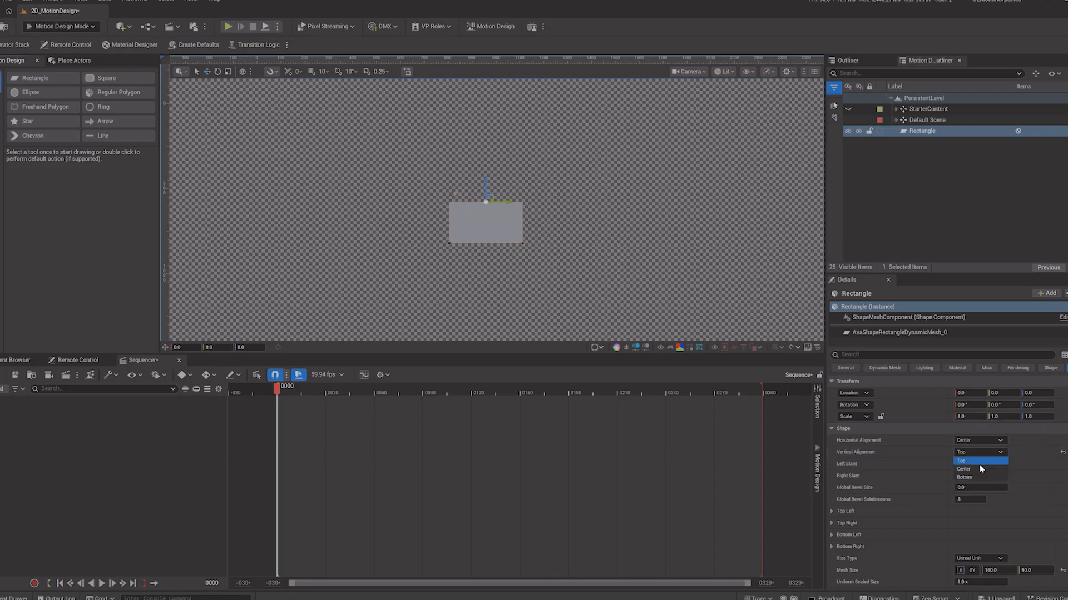
left_click(980, 468)
left_click(976, 452)
left_click(978, 477)
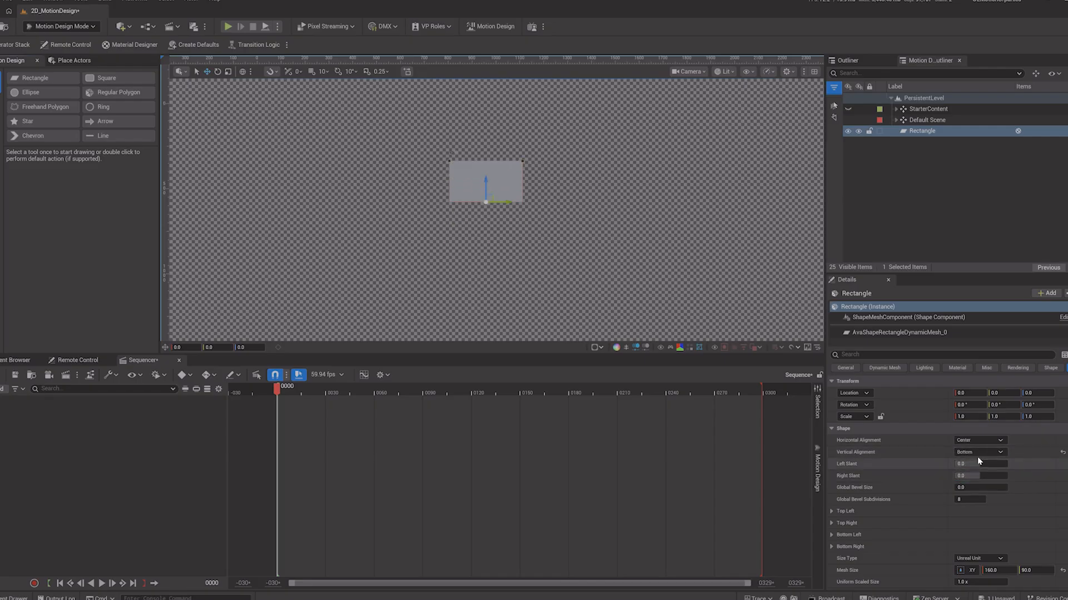
left_click(976, 453)
left_click(979, 470)
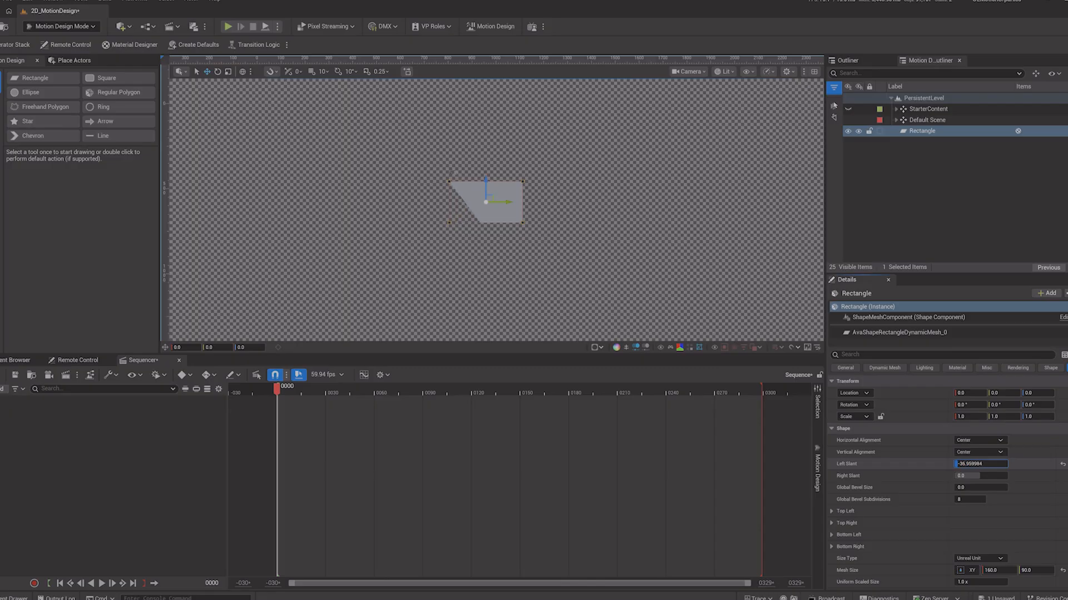
Step: Try a left slant of about -37 on the rectangle and undo it
left_click_drag(970, 465, 1007, 477)
key("ctrl+z")
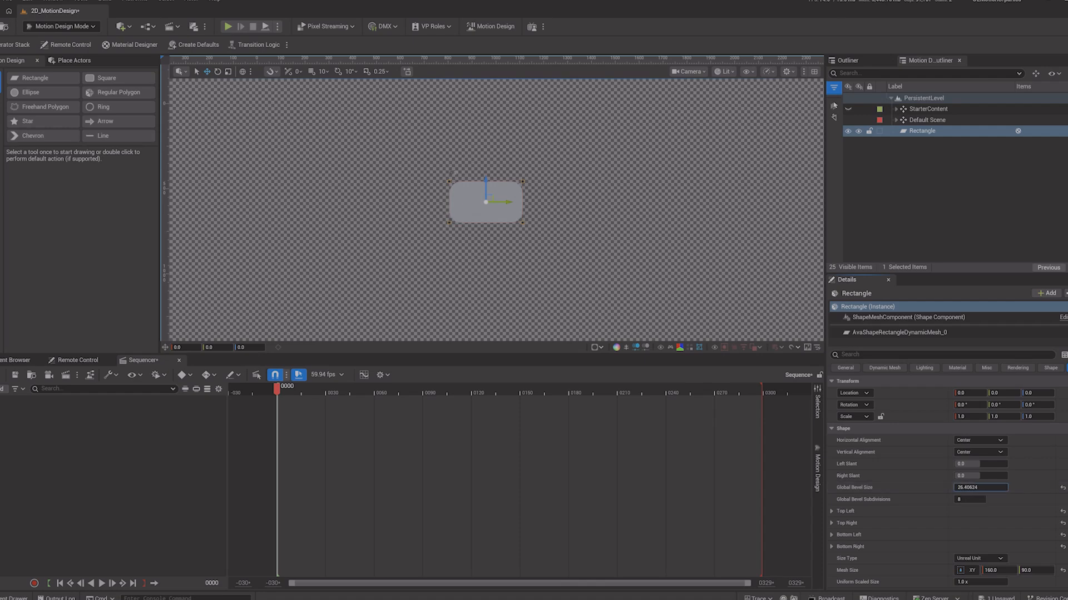
Step: Set the rectangle's global bevel size to about 21.47 to round its corners
left_click_drag(984, 487, 970, 488)
scroll(923, 495, "down", 1)
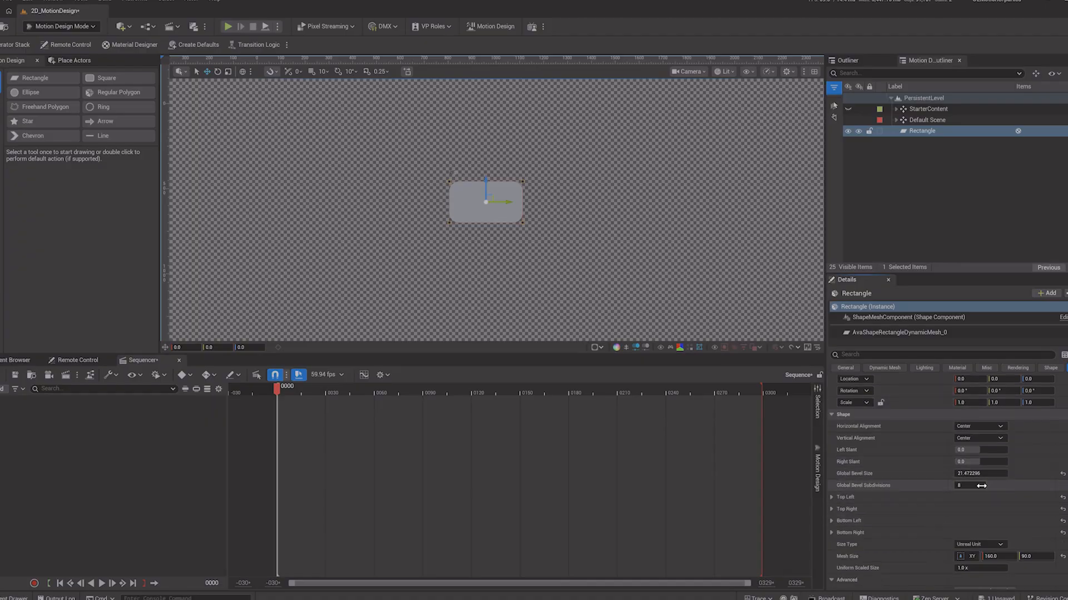
scroll(938, 554, "down", 1)
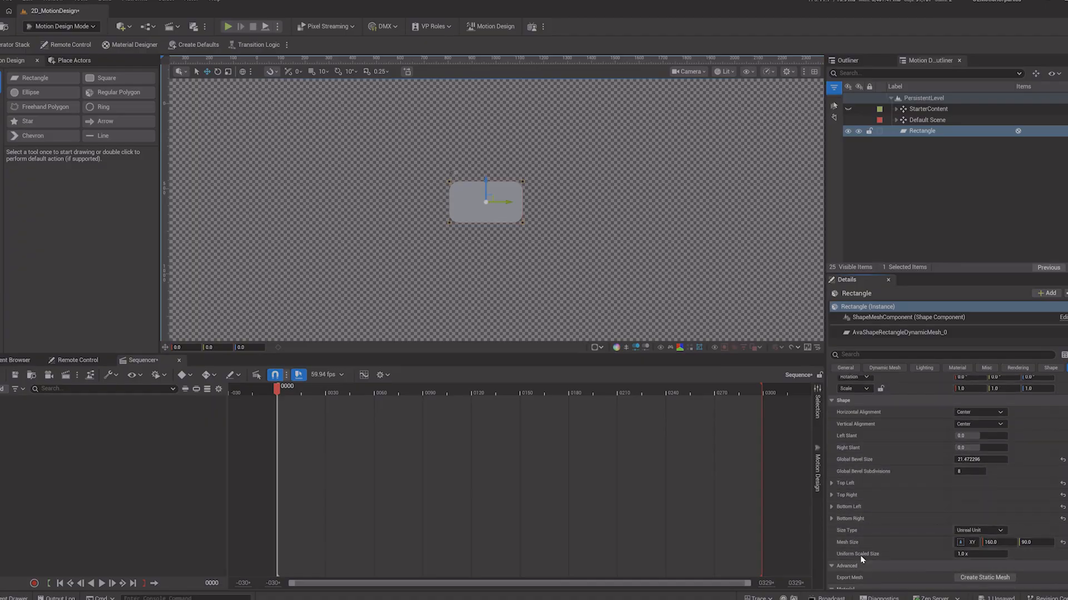
Step: Try a uniform scaled size of about 1.46 and undo it
mouse_move(966, 554)
left_mouse_down()
mouse_move(1065, 555)
mouse_move(973, 555)
left_mouse_up()
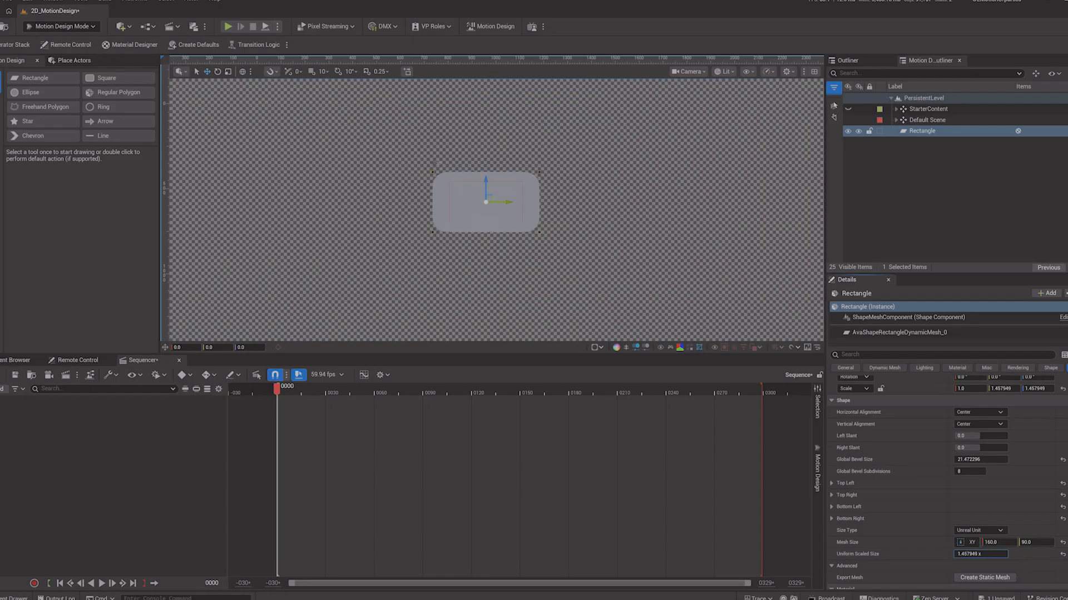
key("ctrl+z")
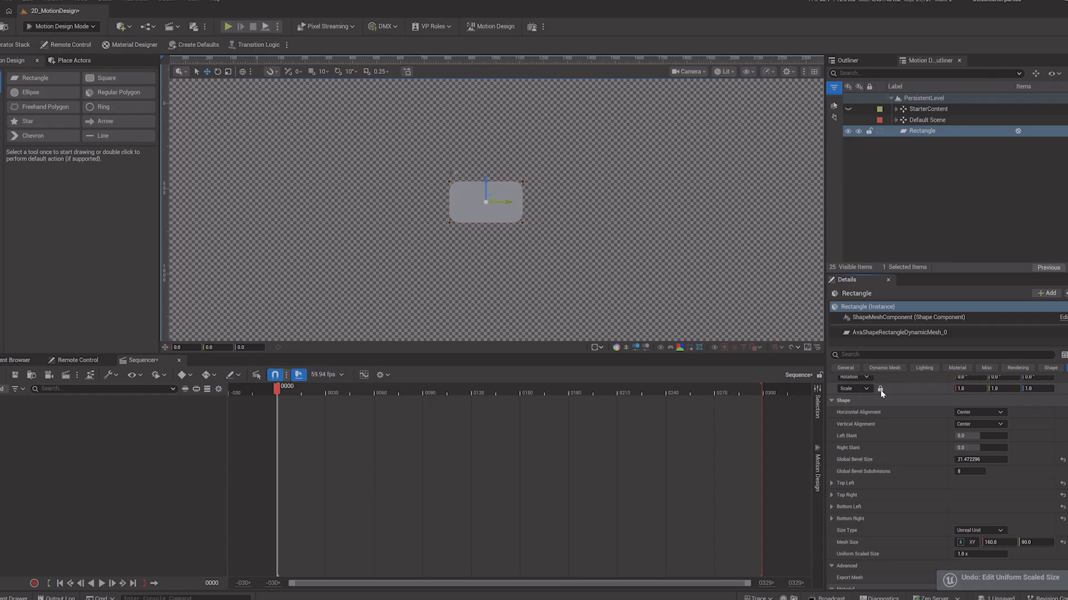
Step: Lock the rectangle's scale proportions, trying a uniform scale of about 2.34 and undoing it
left_click(880, 389)
left_click_drag(962, 390, 1006, 390)
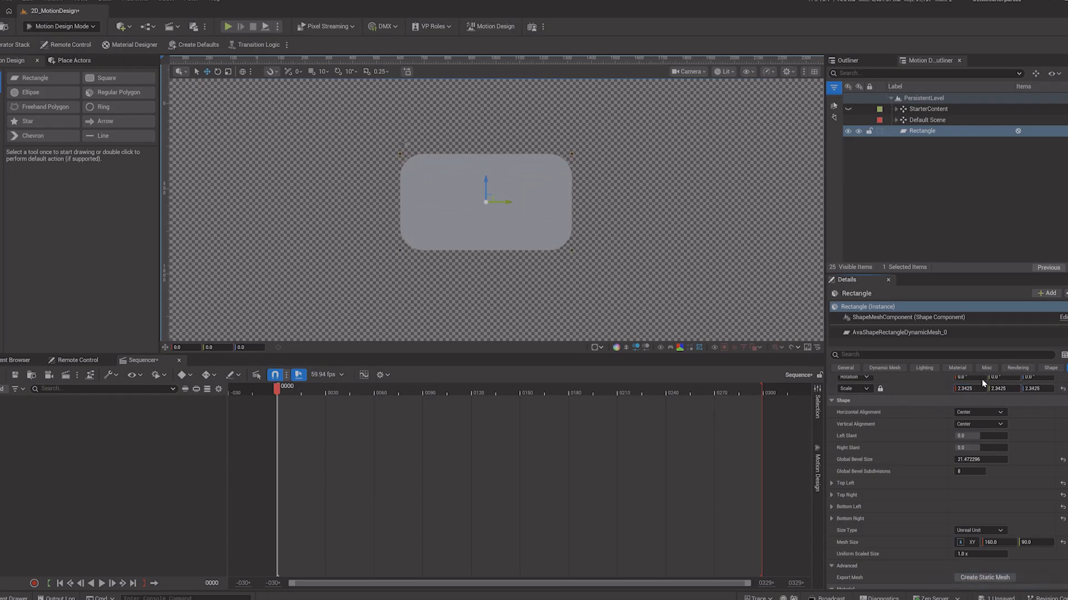
key("ctrl+z")
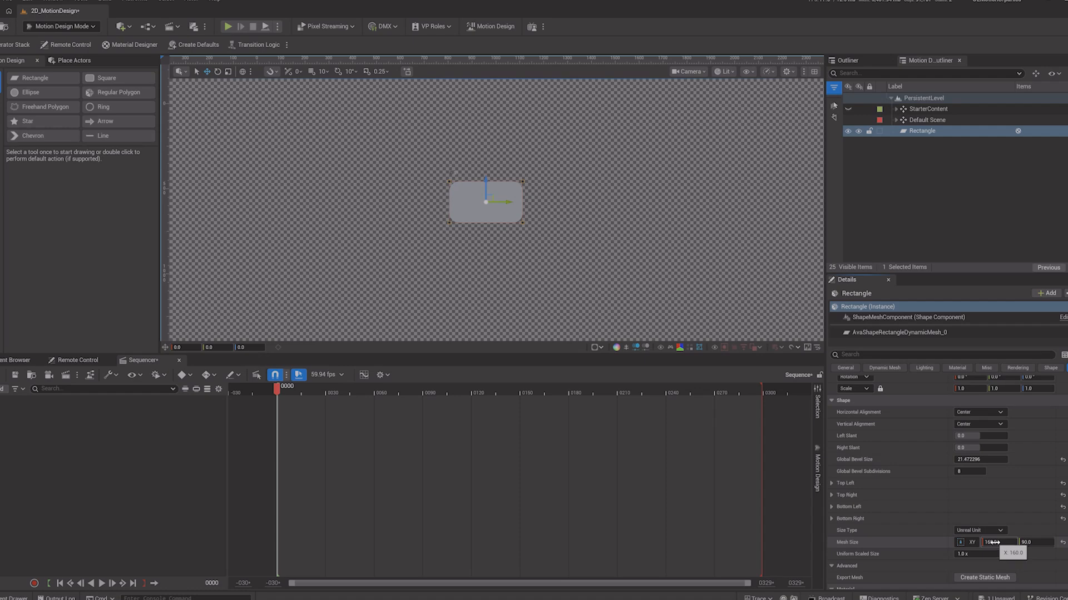
Step: Try adjusting the rectangle's mesh size width and undo the change
mouse_move(994, 542)
left_mouse_down()
mouse_move(1062, 542)
mouse_move(999, 544)
left_mouse_up()
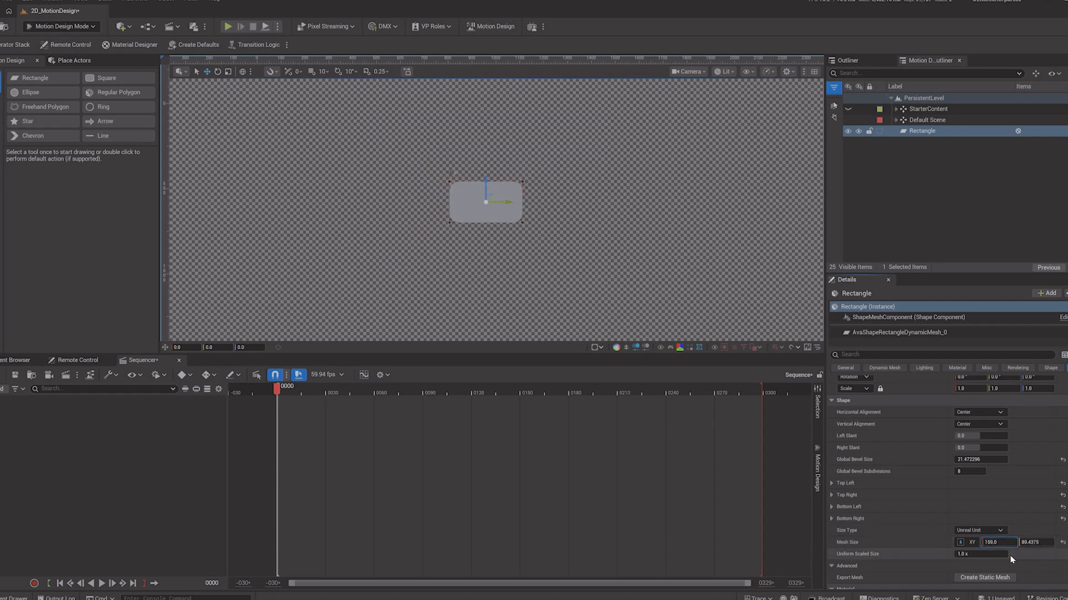
key("ctrl+z")
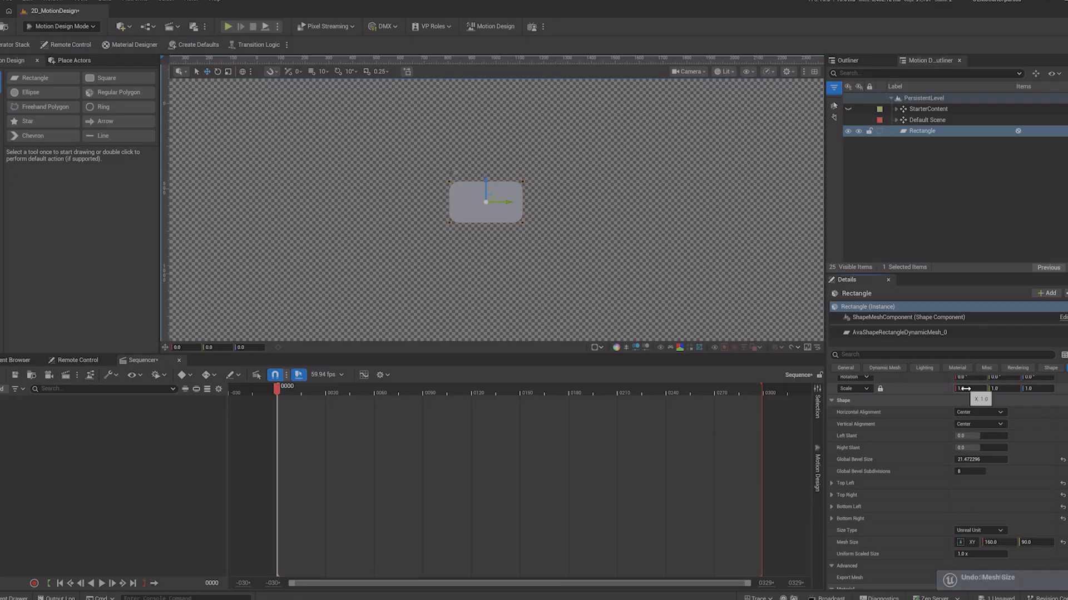
Step: Scale the rectangle uniformly to 4.77 and reshape it from its corner into a long thin bar about 178 by 19 units
left_click_drag(970, 388, 902, 415)
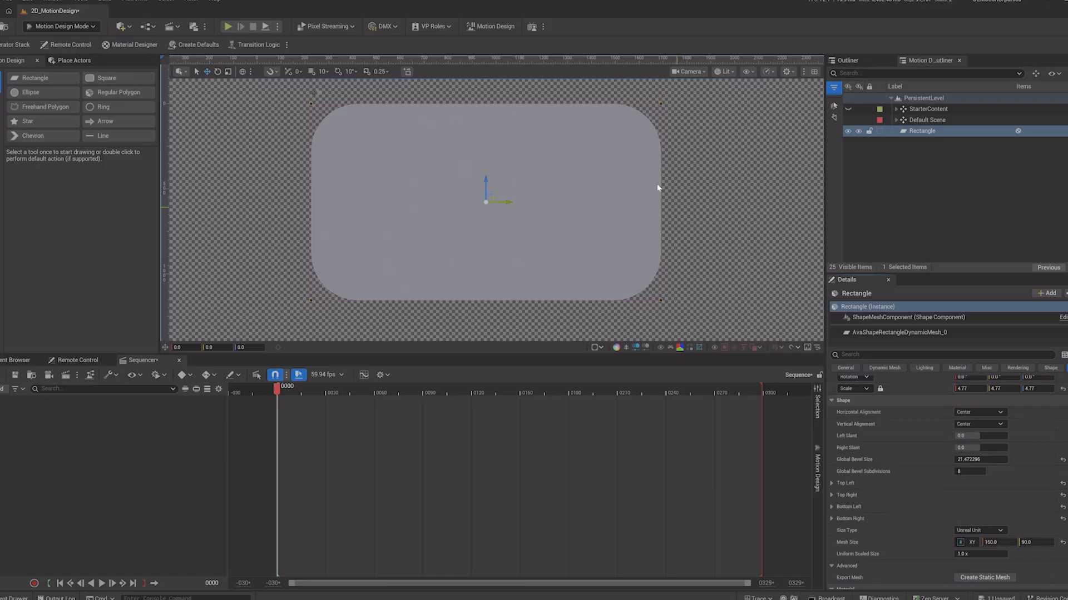
left_click(661, 104)
left_click_drag(666, 98, 706, 254)
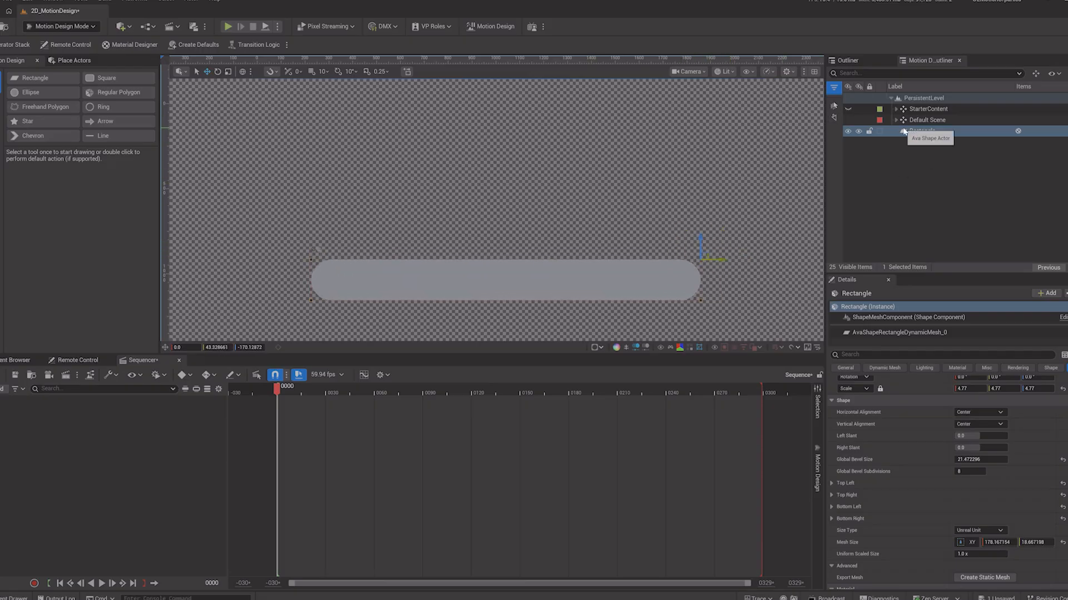
Step: Add a second rectangle and scale it uniformly to 15 so it fills the background
left_click(557, 173)
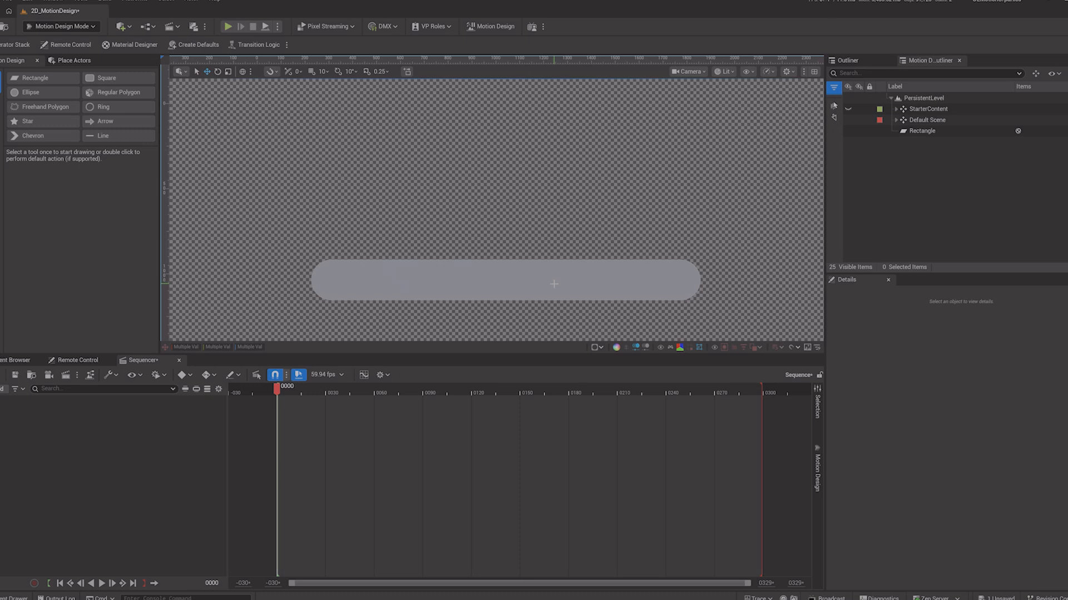
double_click(35, 78)
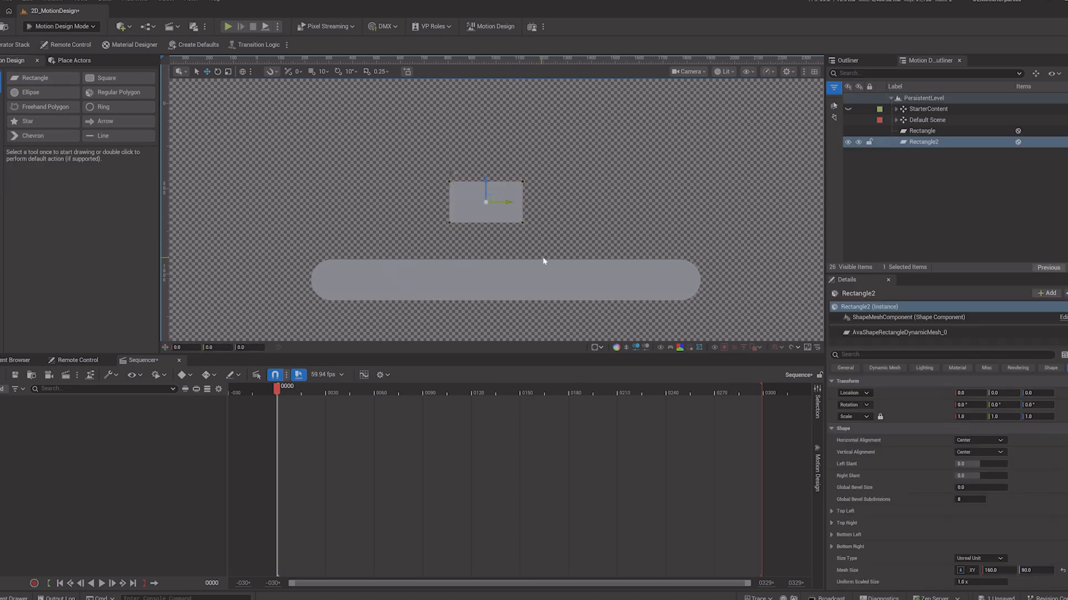
left_click(522, 181)
mouse_move(965, 418)
left_mouse_down()
mouse_move(996, 422)
mouse_move(974, 417)
left_mouse_up()
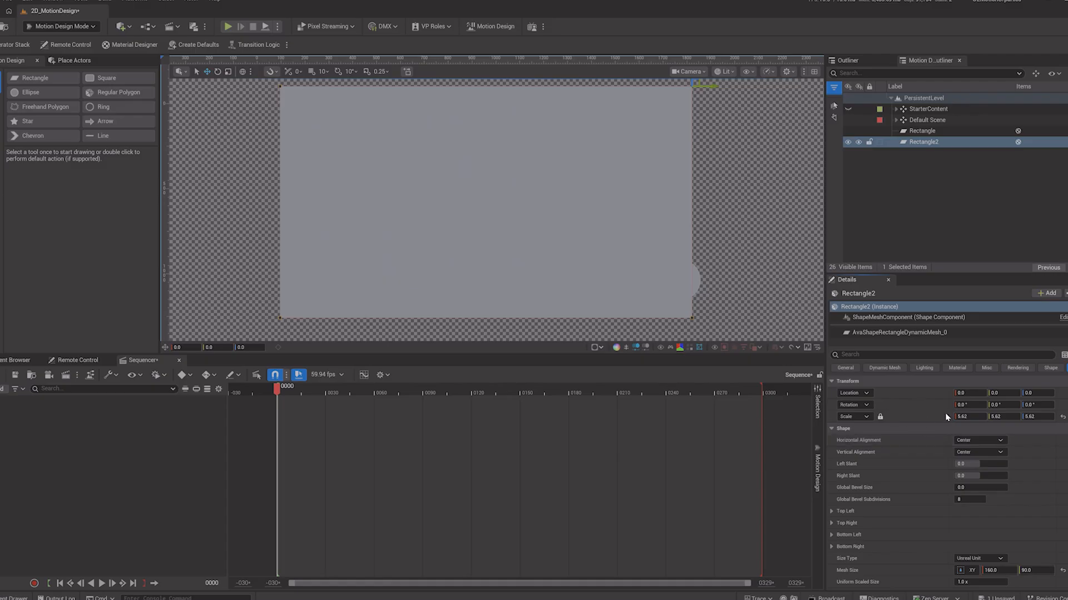
left_click(966, 416)
type("15")
key("Return")
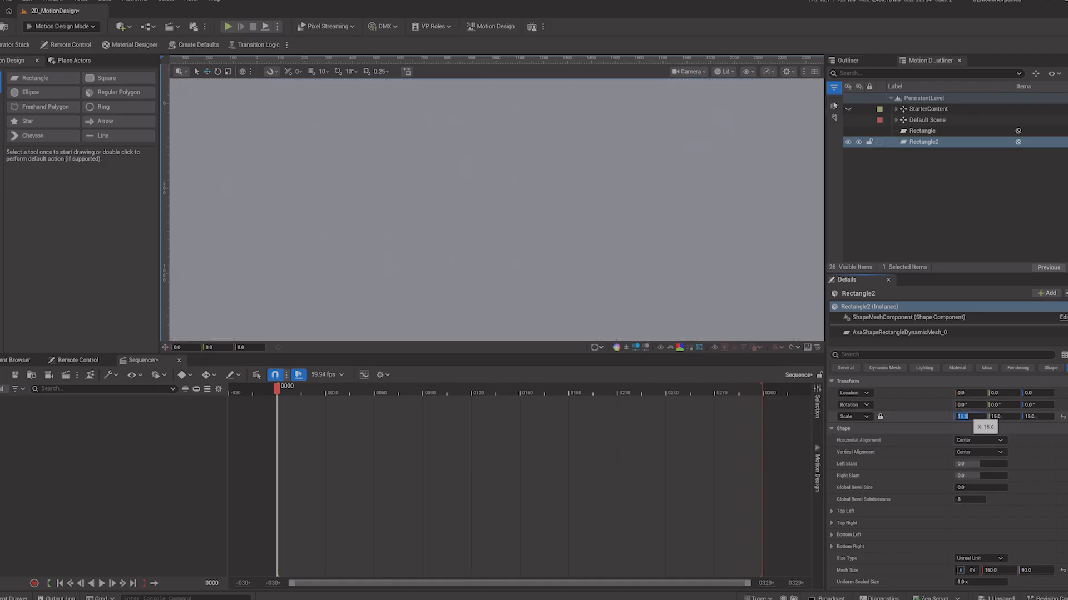
Step: Move the long bar to X location -40 and give it a purple solid primary color
left_click(925, 132)
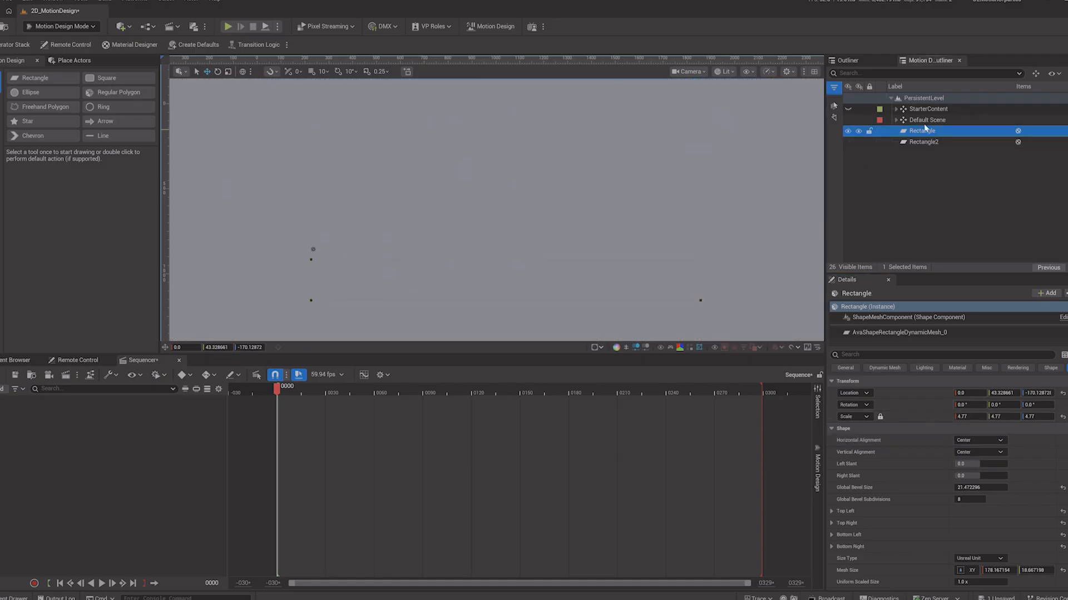
left_click_drag(971, 393, 892, 393)
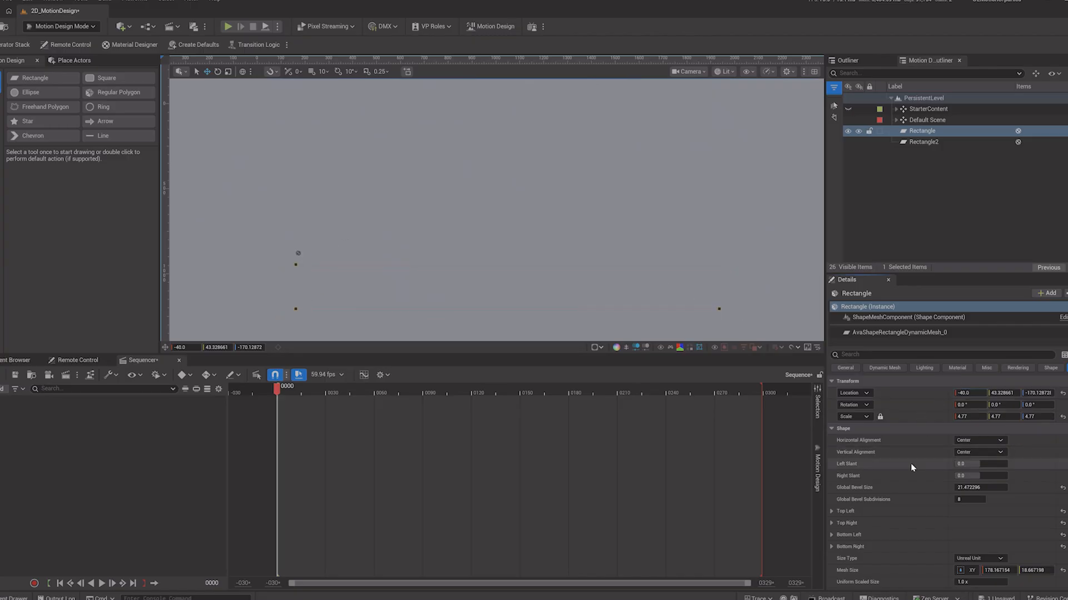
scroll(923, 488, "down", 5)
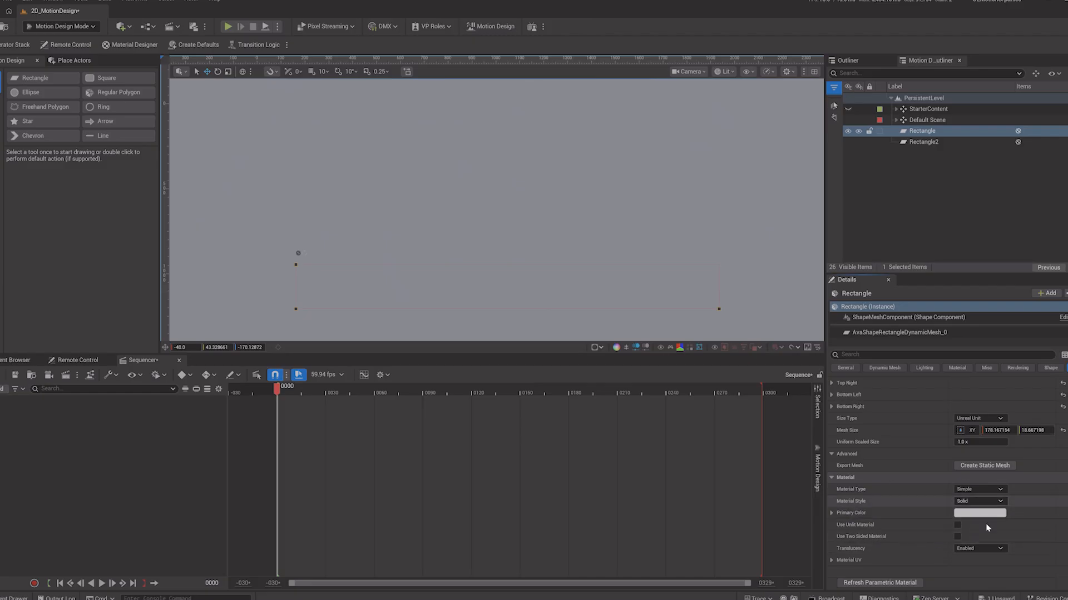
left_click(977, 490)
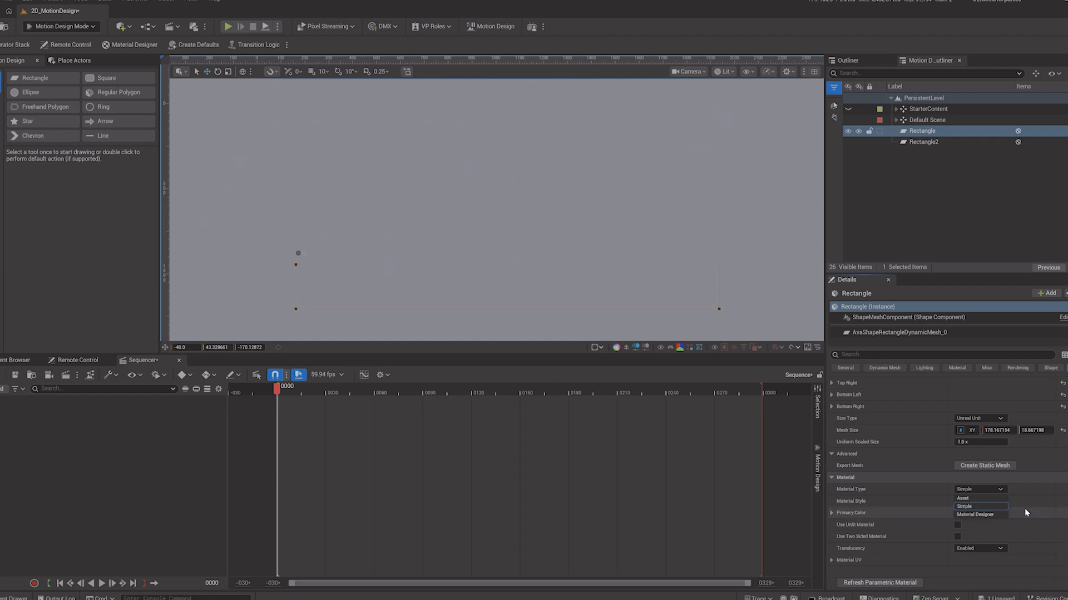
left_click(913, 506)
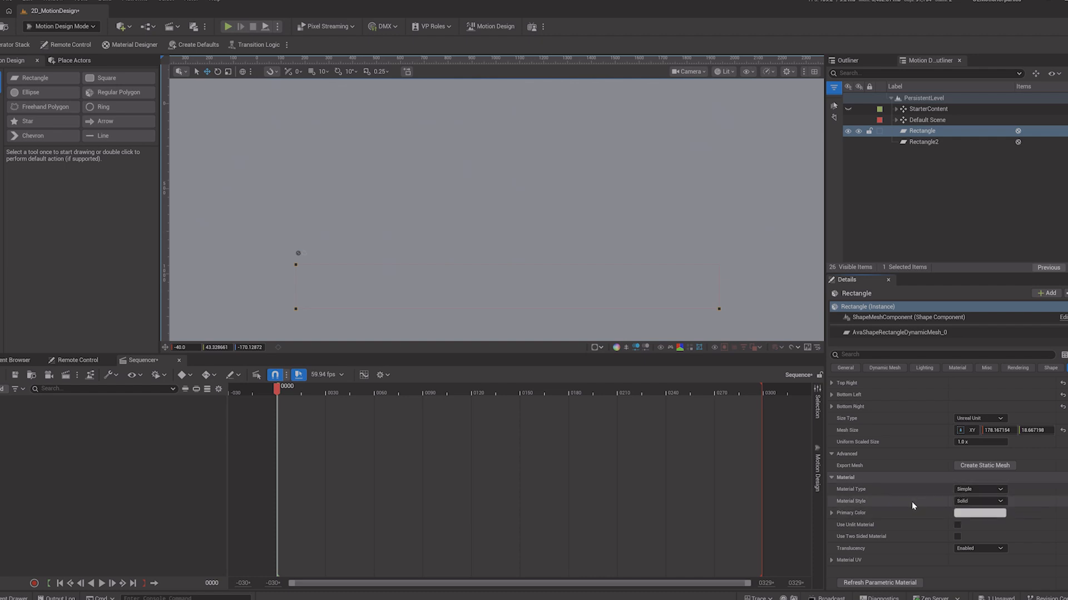
left_click(978, 501)
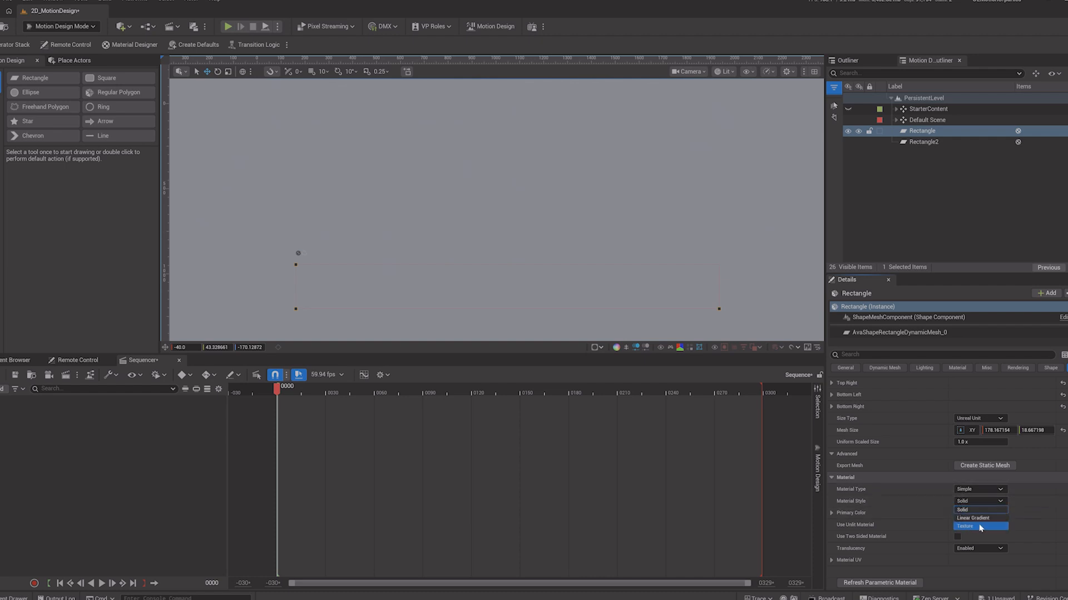
left_click(974, 510)
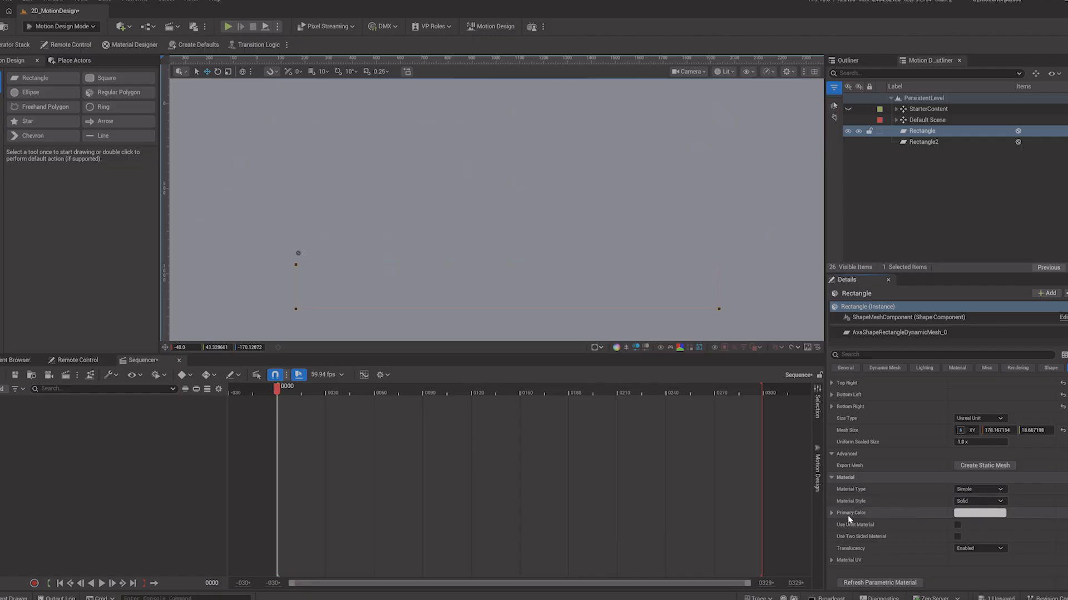
left_click(976, 514)
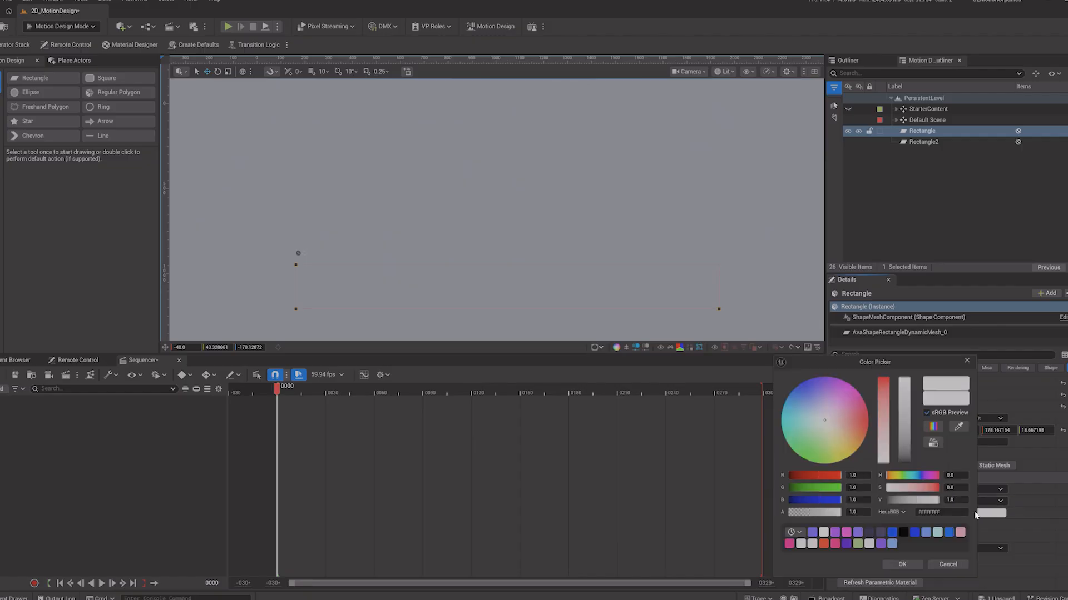
left_click_drag(824, 412, 813, 388)
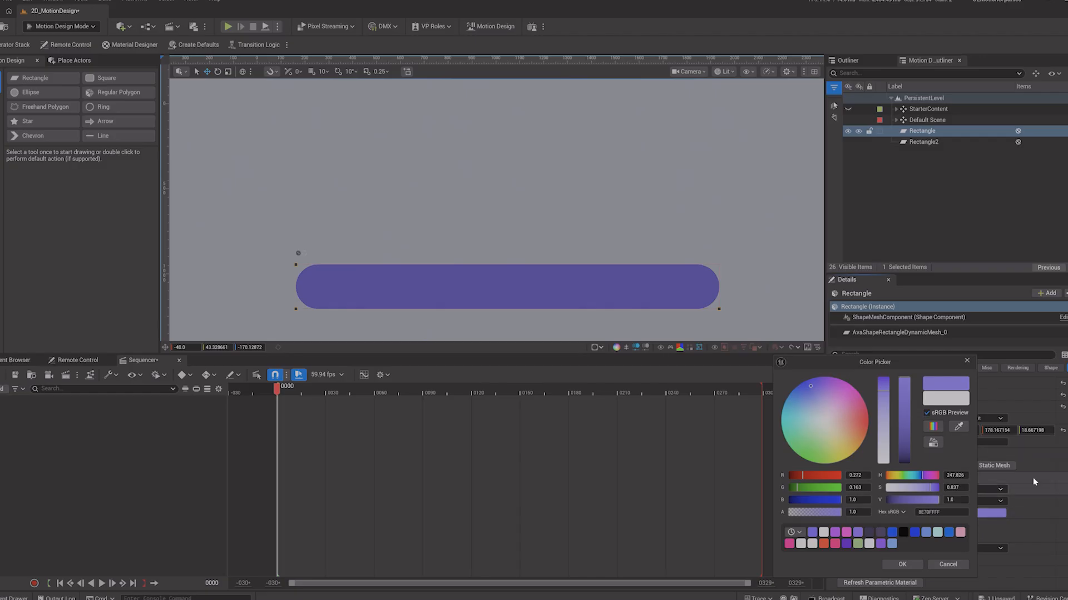
left_click(902, 565)
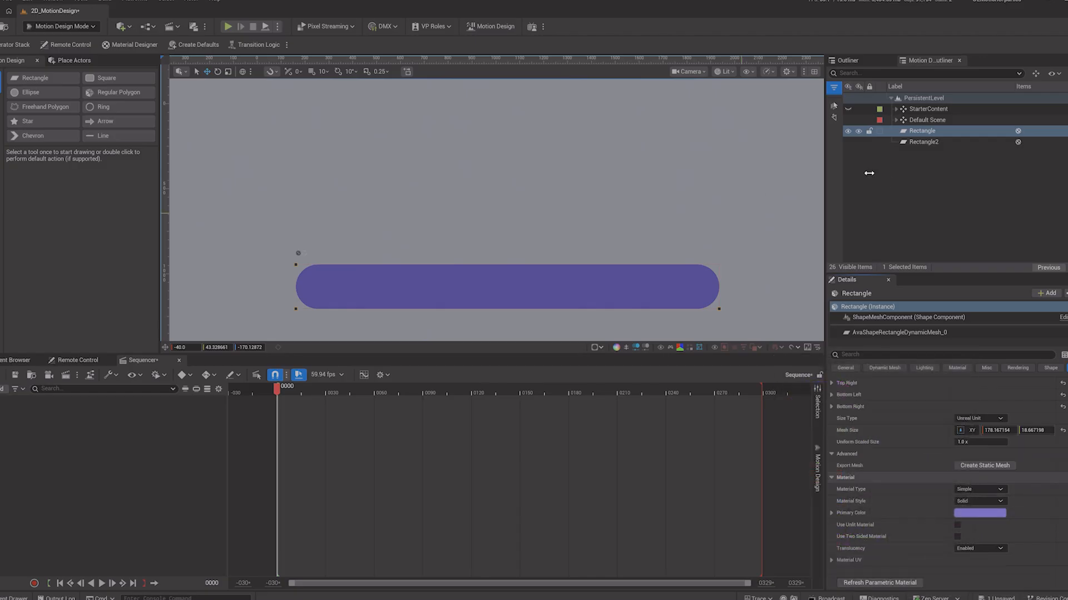
Step: Set the background rectangle's primary color to blue
left_click(916, 143)
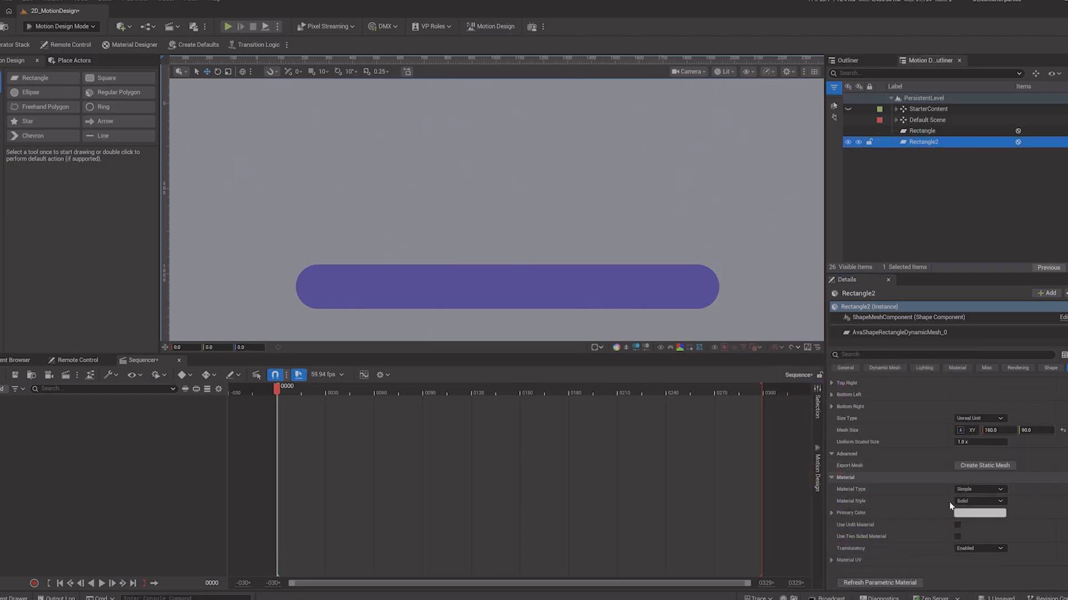
left_click(977, 515)
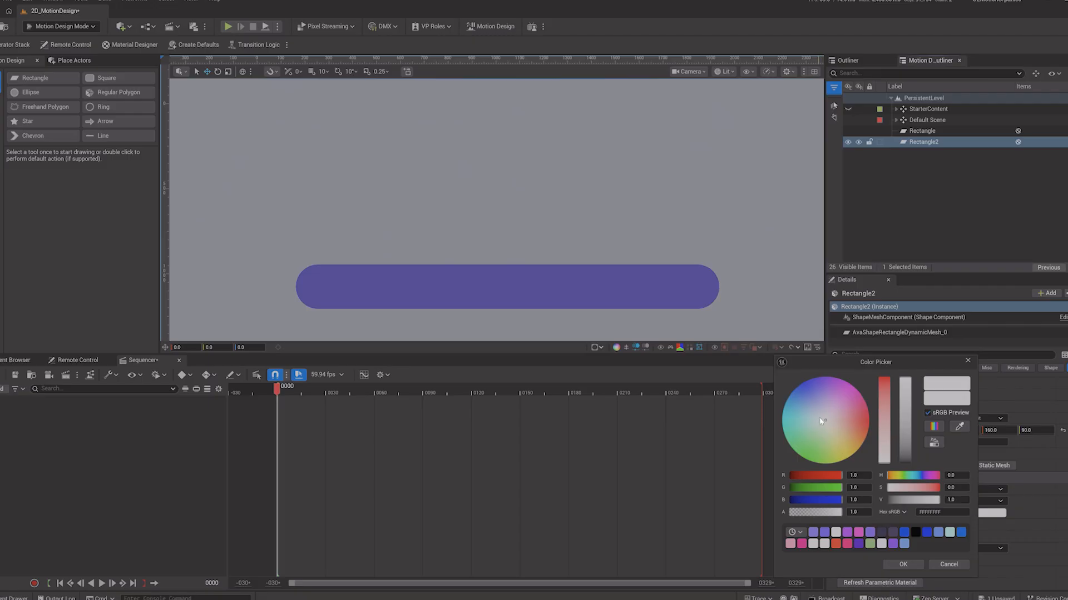
mouse_move(821, 421)
left_mouse_down()
mouse_move(784, 401)
mouse_move(832, 378)
mouse_move(819, 411)
mouse_move(783, 417)
mouse_move(785, 401)
mouse_move(782, 421)
left_mouse_up()
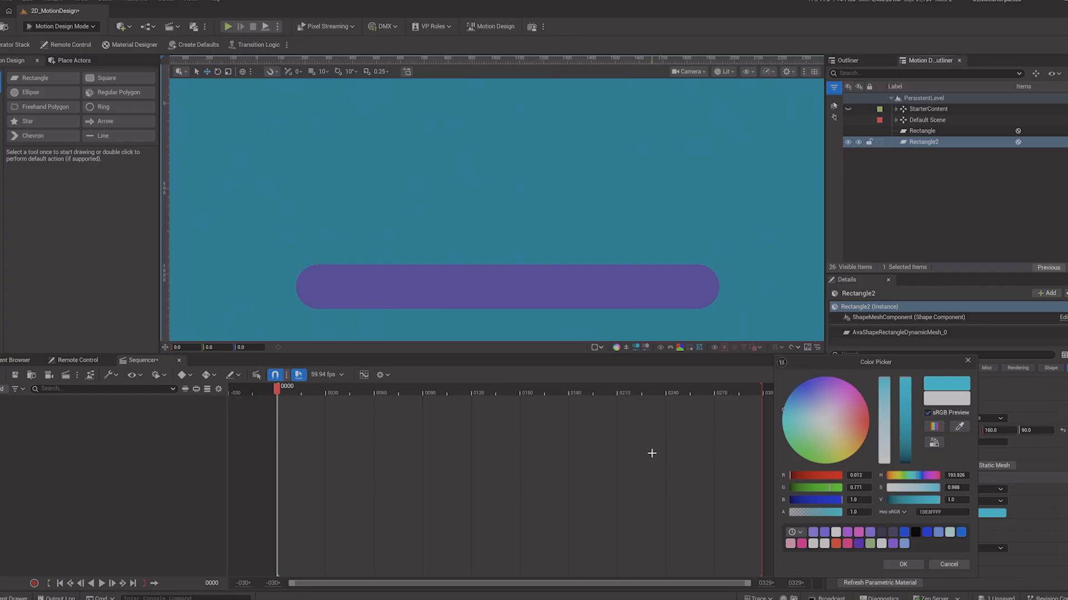
left_click_drag(784, 410, 800, 389)
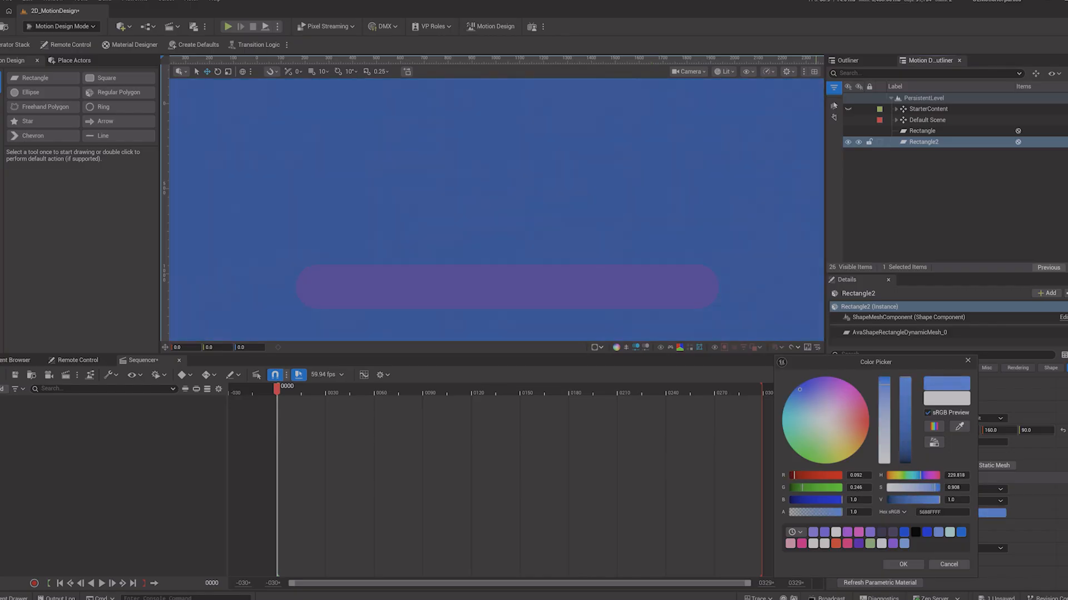
left_click(903, 565)
Step: Change the long bar's primary color to teal
left_click(922, 131)
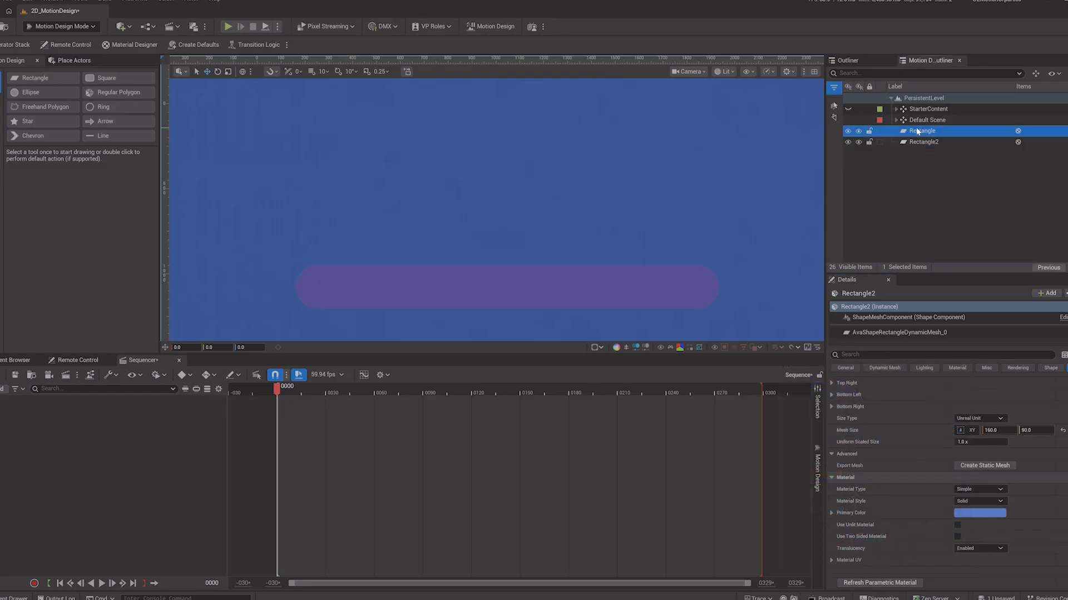
left_click(1001, 514)
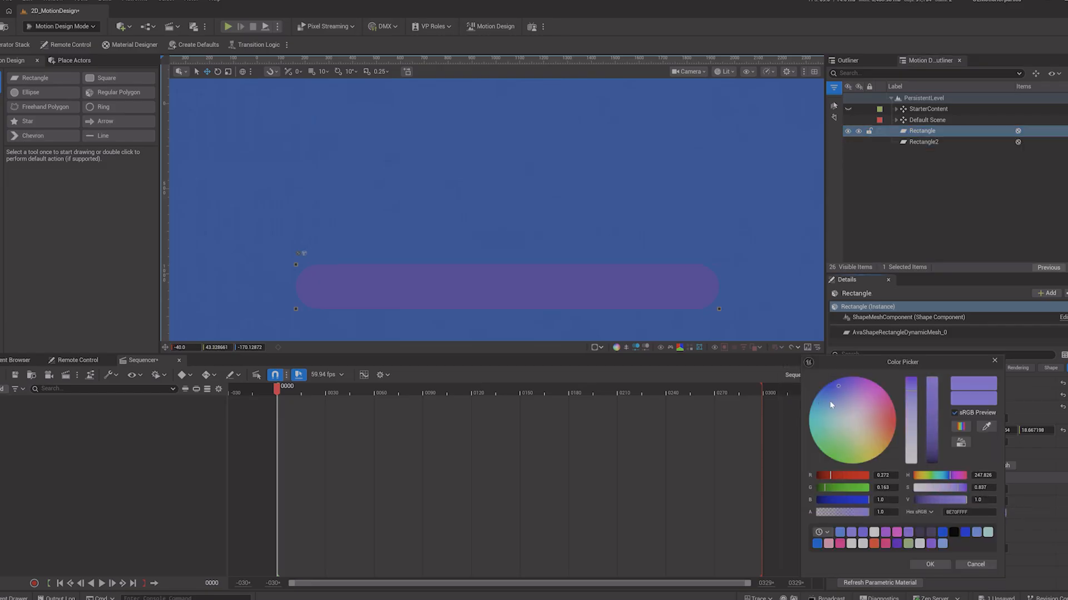
mouse_move(832, 405)
left_mouse_down()
mouse_move(845, 414)
mouse_move(835, 405)
mouse_move(812, 426)
left_mouse_up()
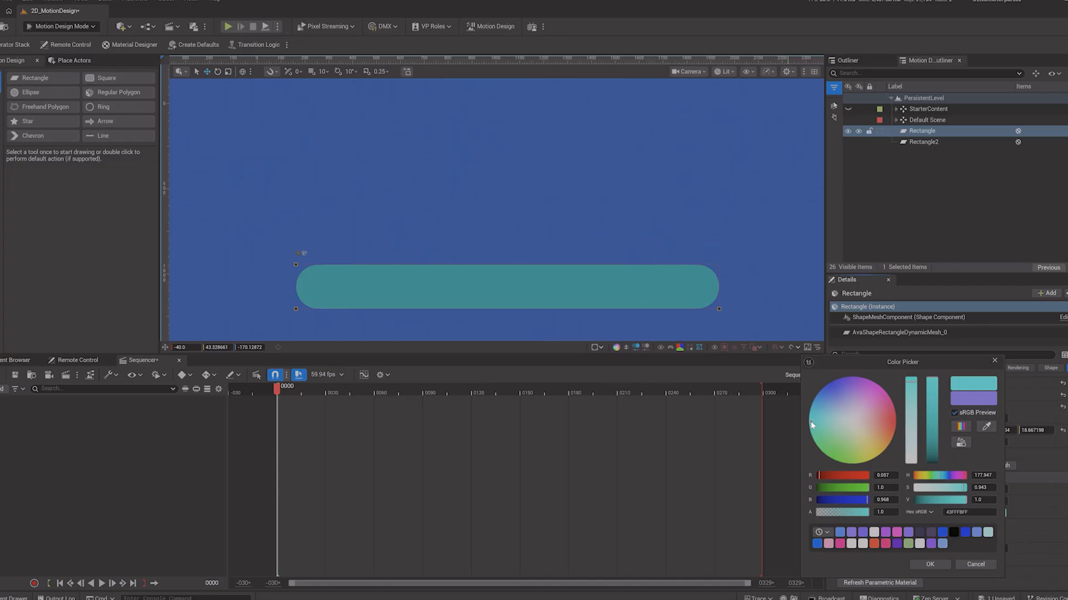
left_click(945, 569)
Step: Adjust the bar's corner bevels so its top-left and bottom-right corners become square
scroll(1043, 578, "down", 2)
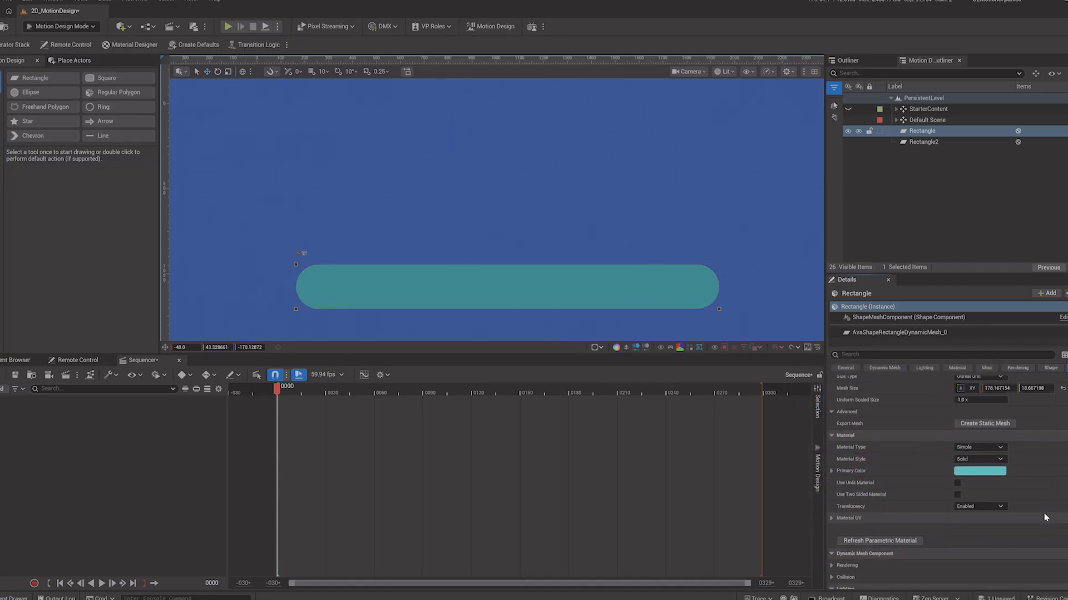
scroll(1044, 518, "down", 1)
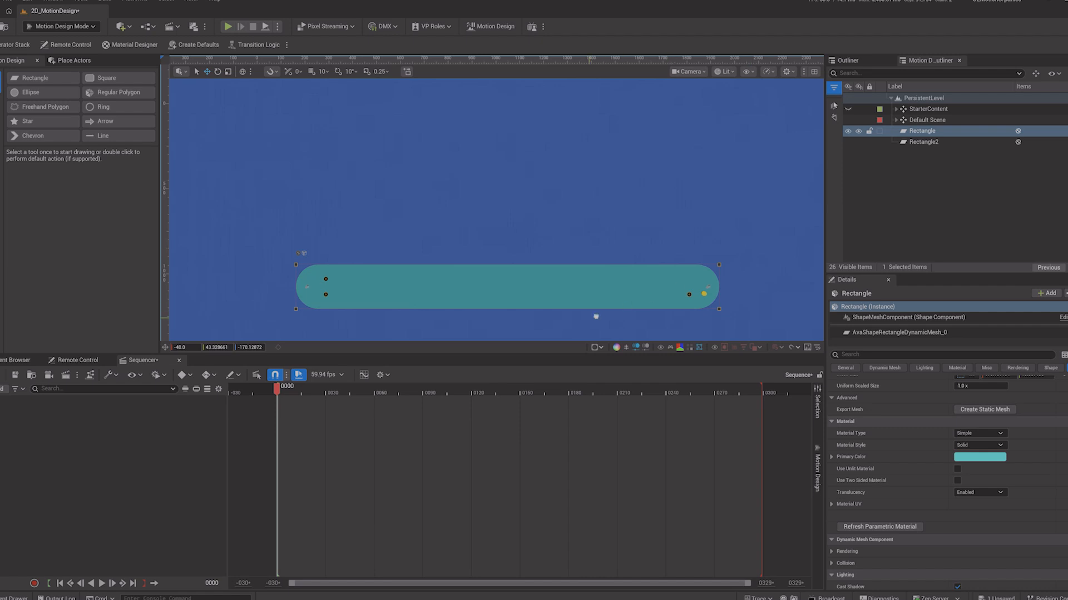
left_click_drag(704, 293, 714, 305)
left_click_drag(324, 279, 189, 257)
left_click_drag(324, 280, 285, 323)
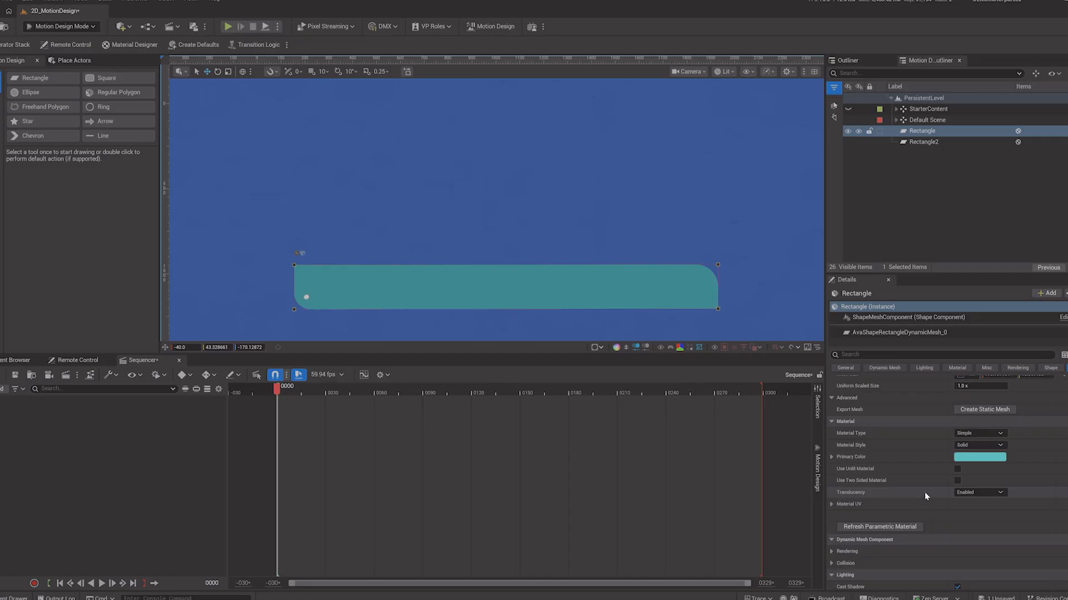
Step: Draw a regular polygon about 95 by 113 units above the bar
scroll(924, 493, "up", 2)
scroll(924, 492, "up", 2)
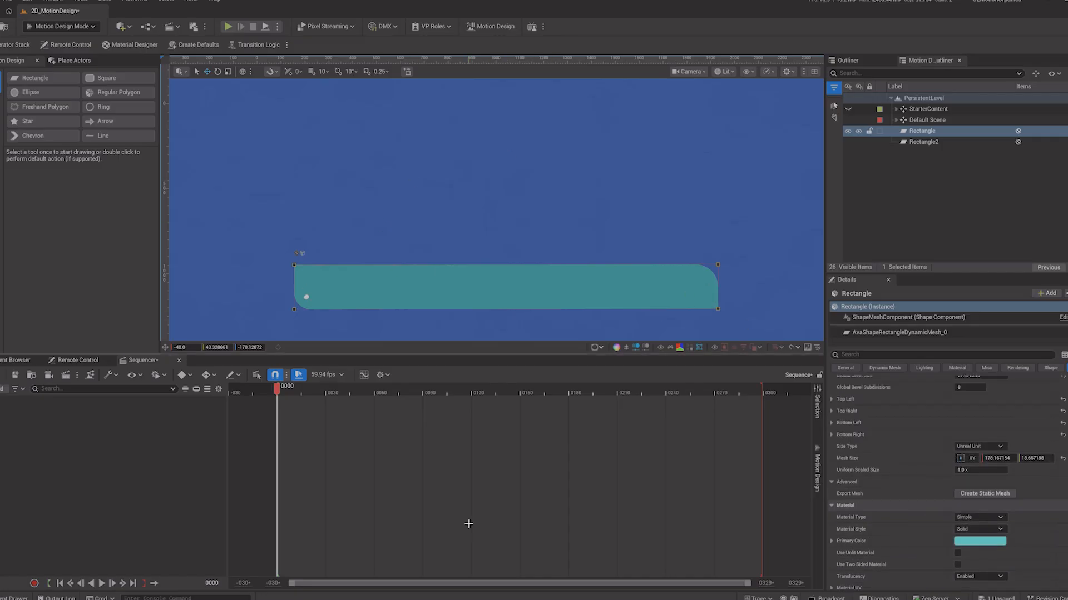
left_click(957, 166)
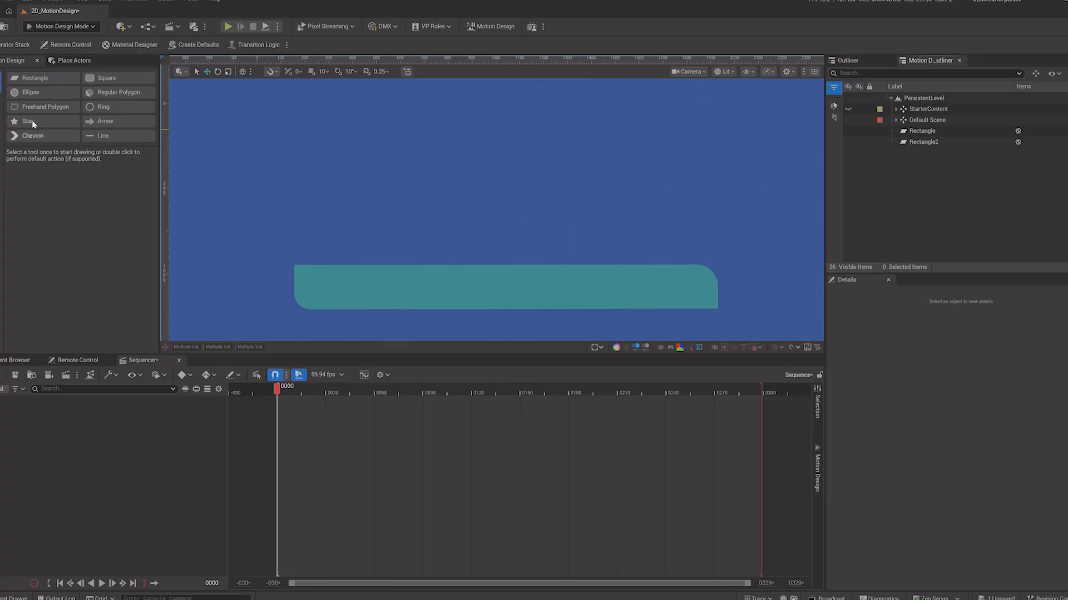
left_click(111, 95)
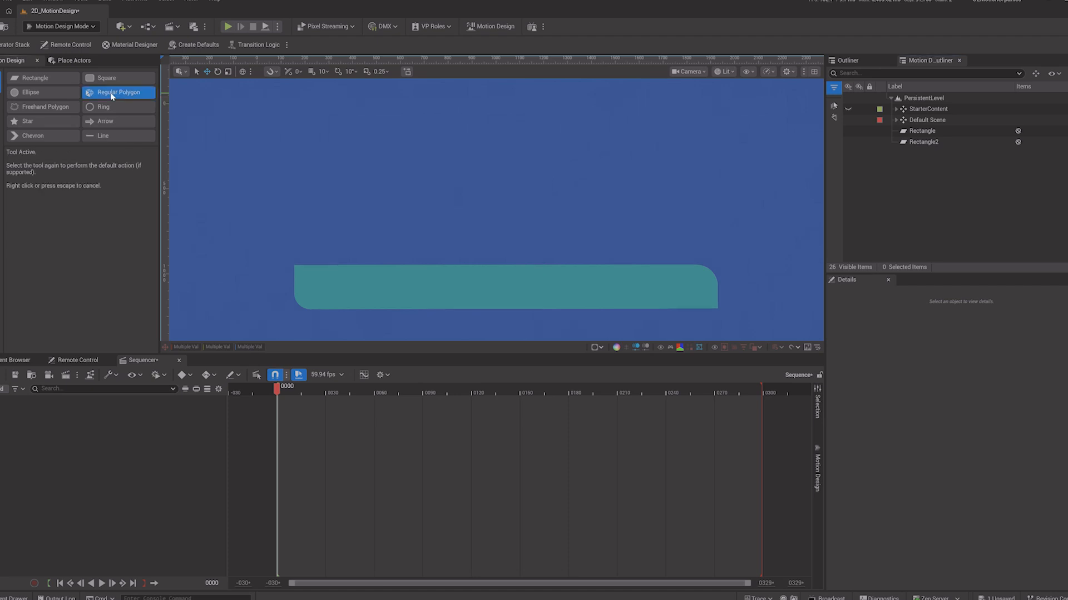
mouse_move(479, 190)
left_mouse_down()
mouse_move(500, 241)
mouse_move(522, 239)
left_mouse_up()
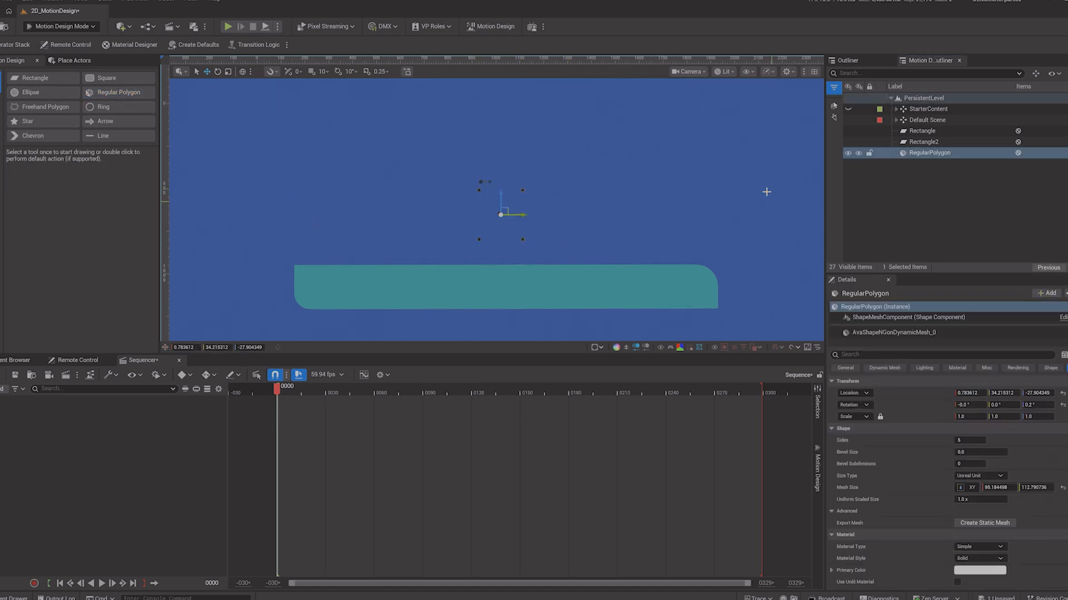
Step: Reposition the polygon above the middle of the bar
left_click(969, 393)
type("-160")
key("Return")
left_click_drag(968, 393, 1019, 393)
left_click_drag(503, 198, 493, 154)
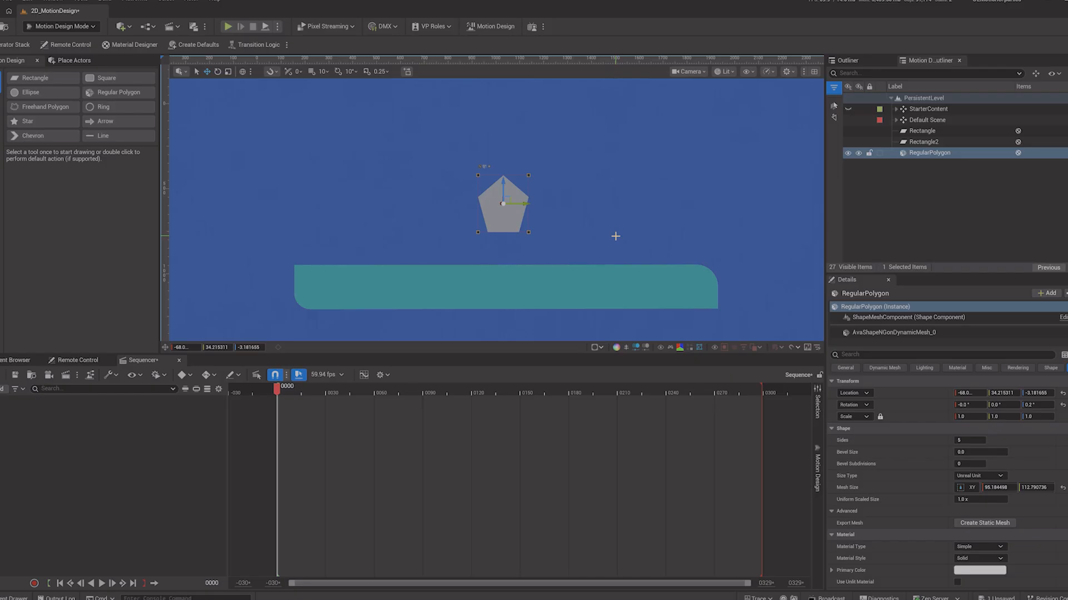
Step: Try setting the polygon's sides to 34 and then 3, and undo the changes
left_click(962, 441)
type("34")
key("Return")
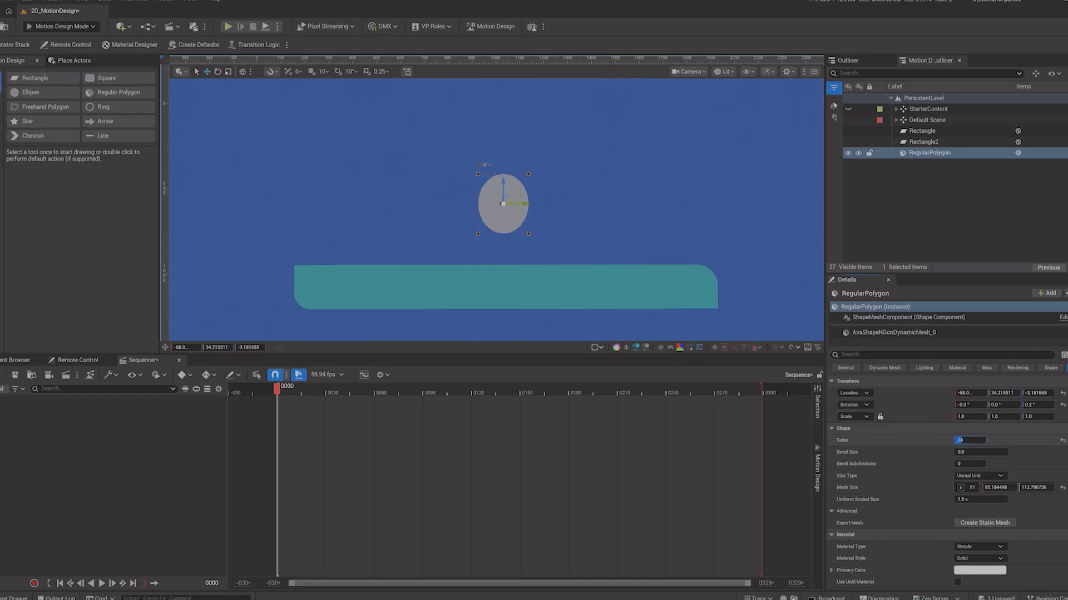
type("34")
key("Return")
type("3")
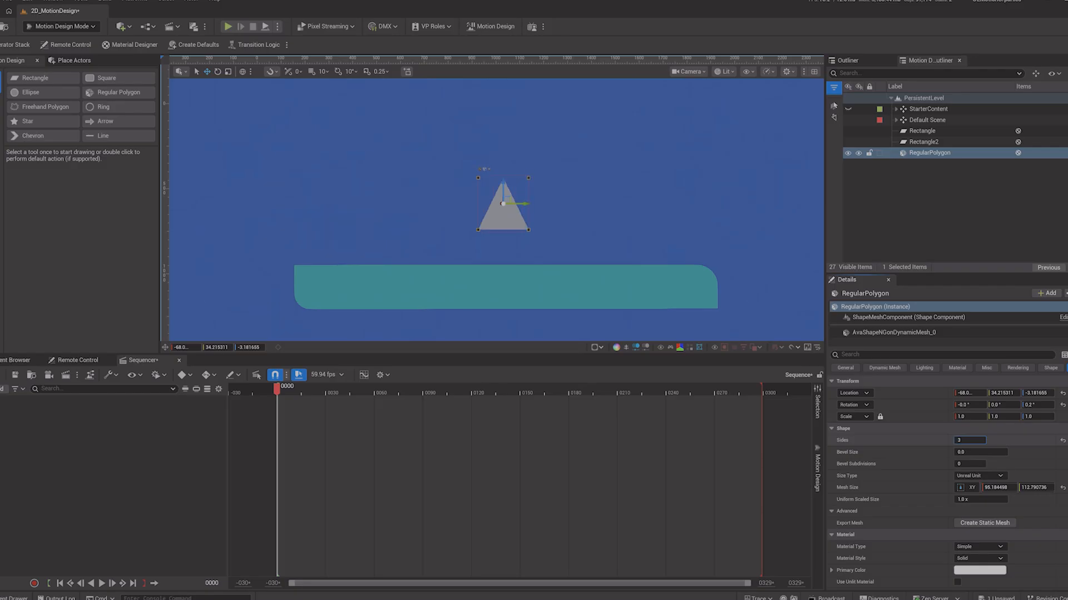
middle_click(528, 177, "alt")
left_click_drag(557, 153, 583, 159)
key("ctrl+z")
key("ctrl+z")
key("ctrl+z")
key("ctrl+z")
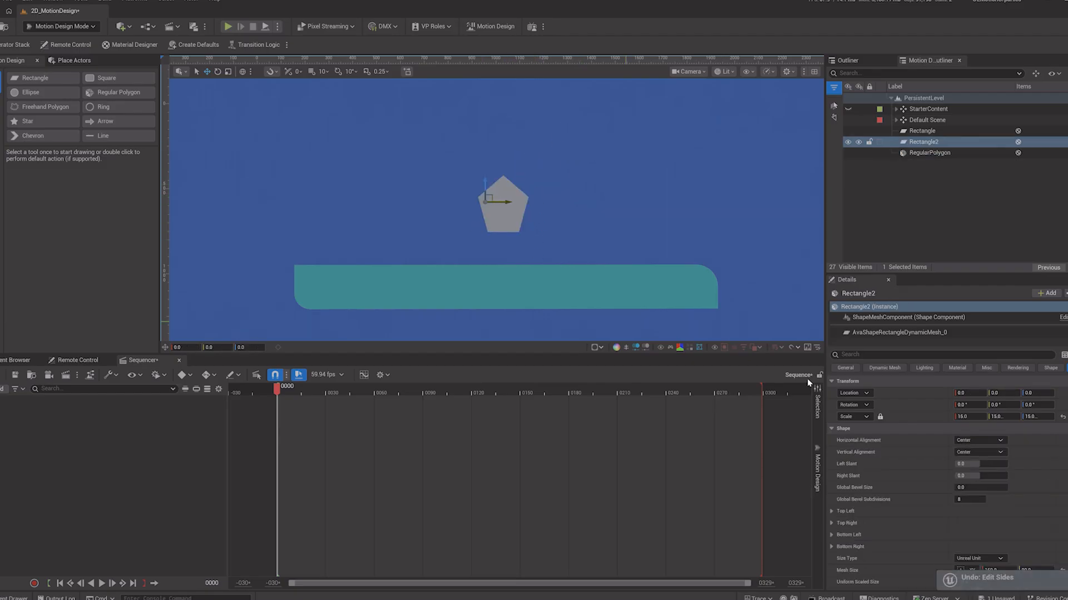
Step: Set the polygon's number of sides to 3
left_click(903, 154)
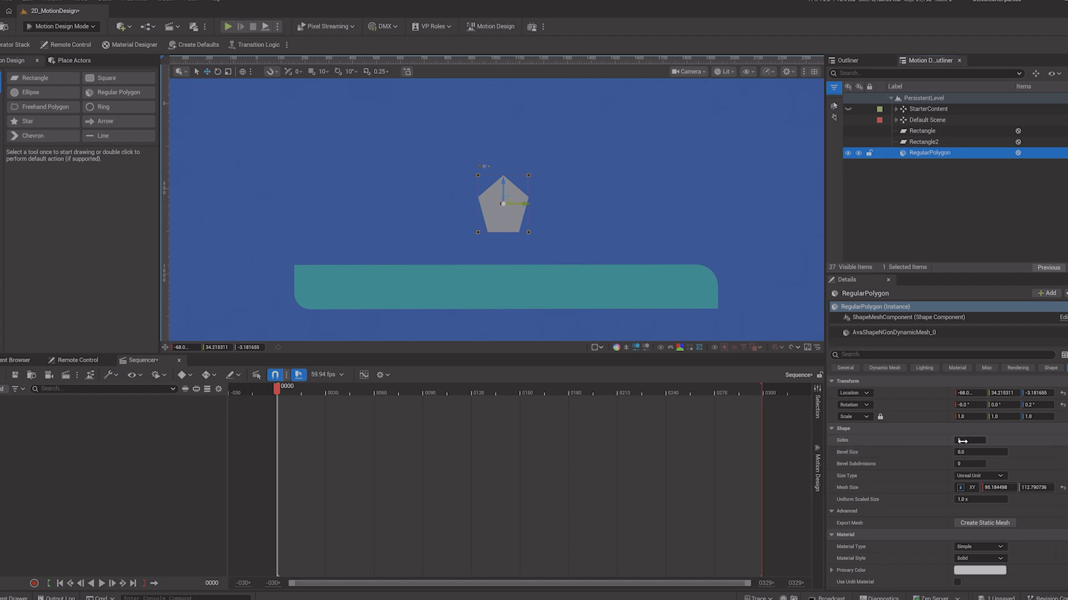
left_click_drag(962, 441, 966, 441)
type("3")
key("Return")
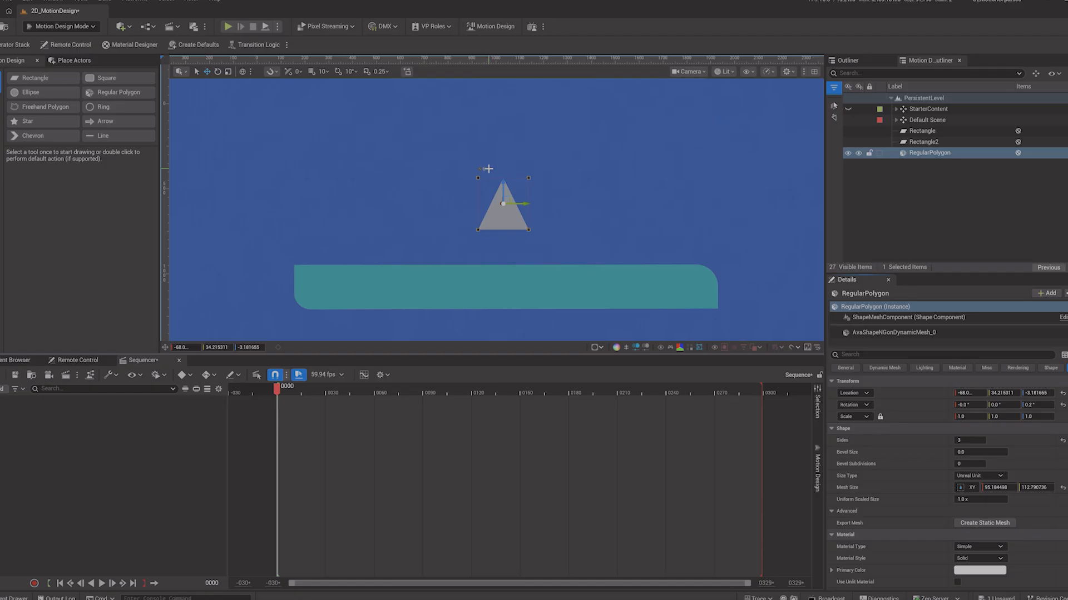
Step: Turn the polygon into a four-sided diamond shape
right_click_drag(490, 169, 488, 169)
key("r")
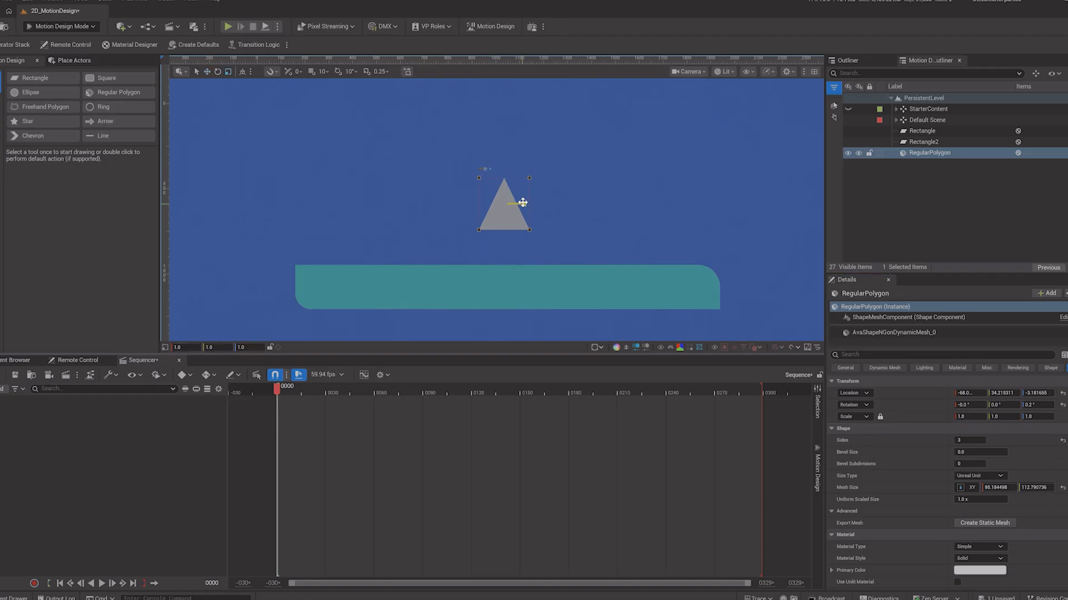
left_click_drag(523, 203, 701, 211)
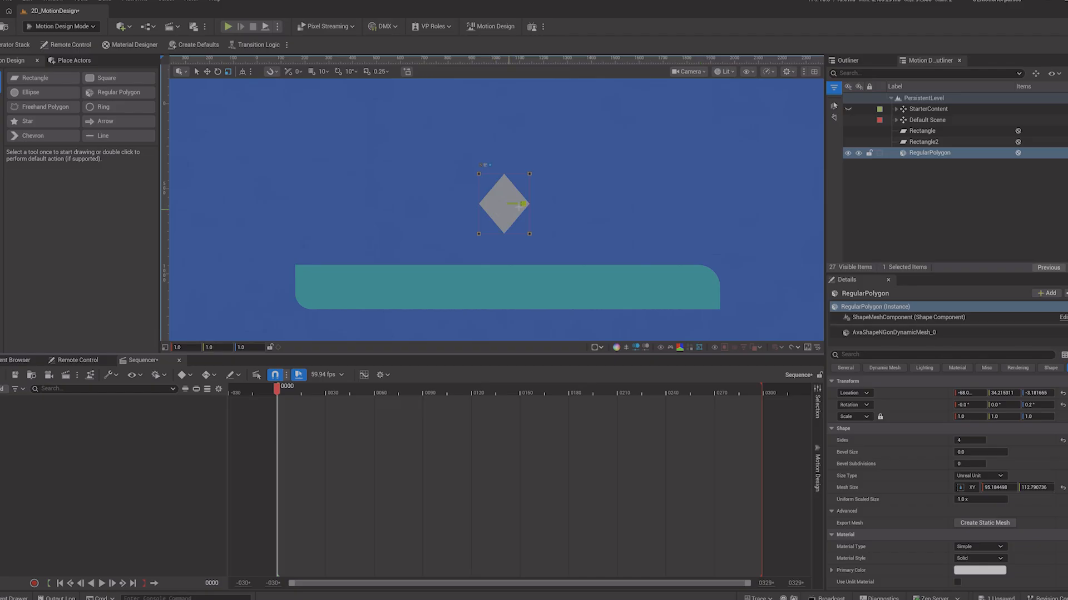
Step: Try setting the polygon's sides to 12, then return it to 4
left_click_drag(523, 202, 713, 178)
left_click_drag(801, 164, 834, 160)
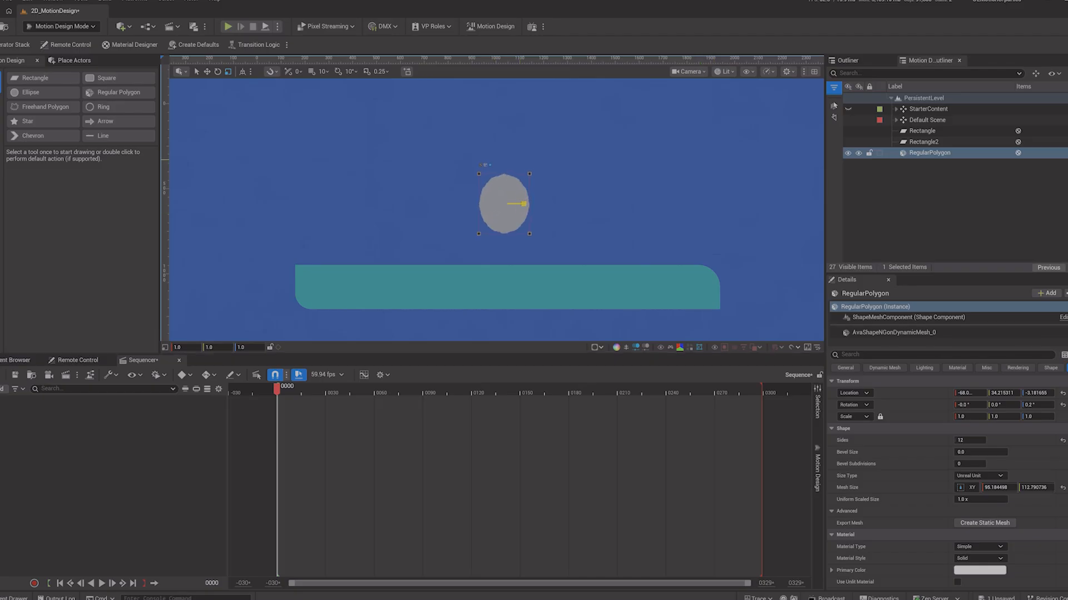
left_click_drag(736, 162, 522, 204)
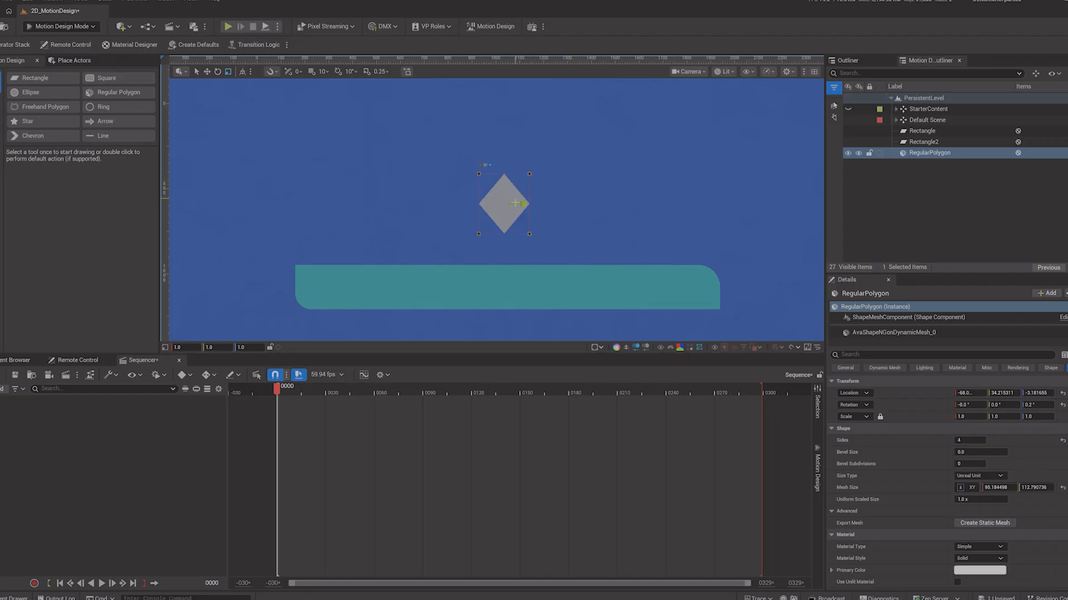
Step: Round the polygon's corners with a bevel of about 18.6, enlarge it to a uniform scale of about 1.44, and make it three-sided
left_click(485, 166)
mouse_move(483, 204)
left_mouse_down()
mouse_move(513, 202)
mouse_move(491, 204)
mouse_move(504, 181)
mouse_move(494, 194)
left_mouse_up()
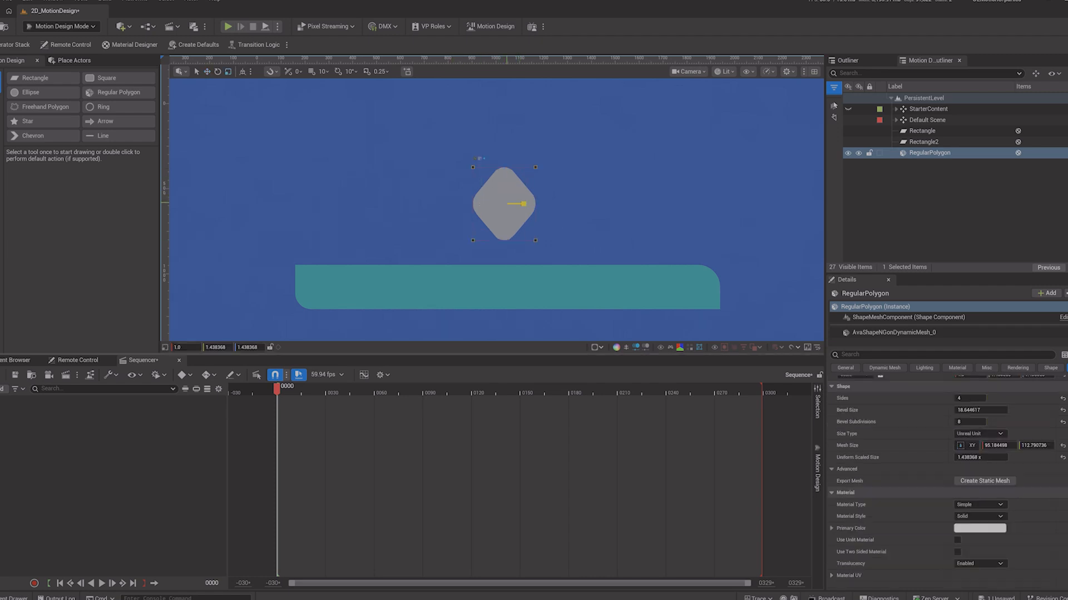
left_click_drag(466, 201, 466, 197)
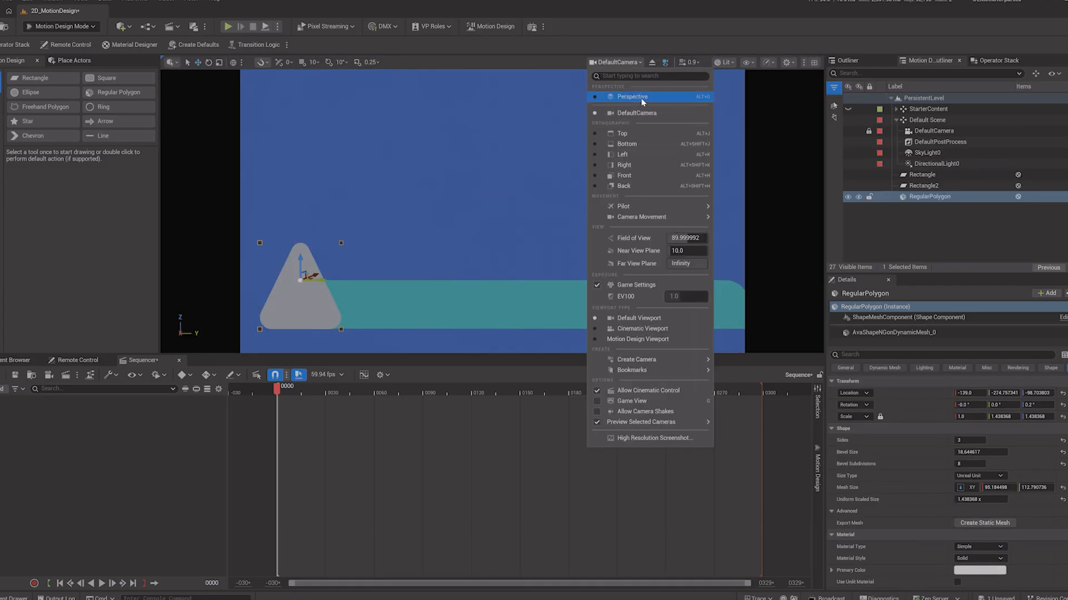
Step: Orbit the scene in perspective and shift the bar and the triangle in depth so the triangle sits in front of the bar
left_click(640, 97)
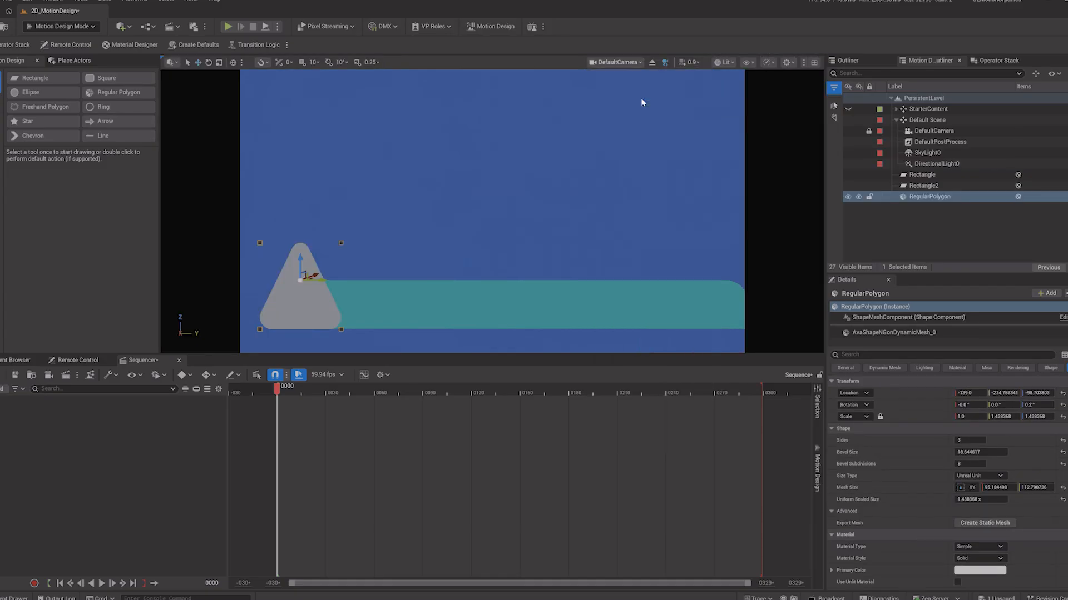
left_click_drag(619, 234, 645, 264, "alt")
left_click_drag(336, 264, 359, 209)
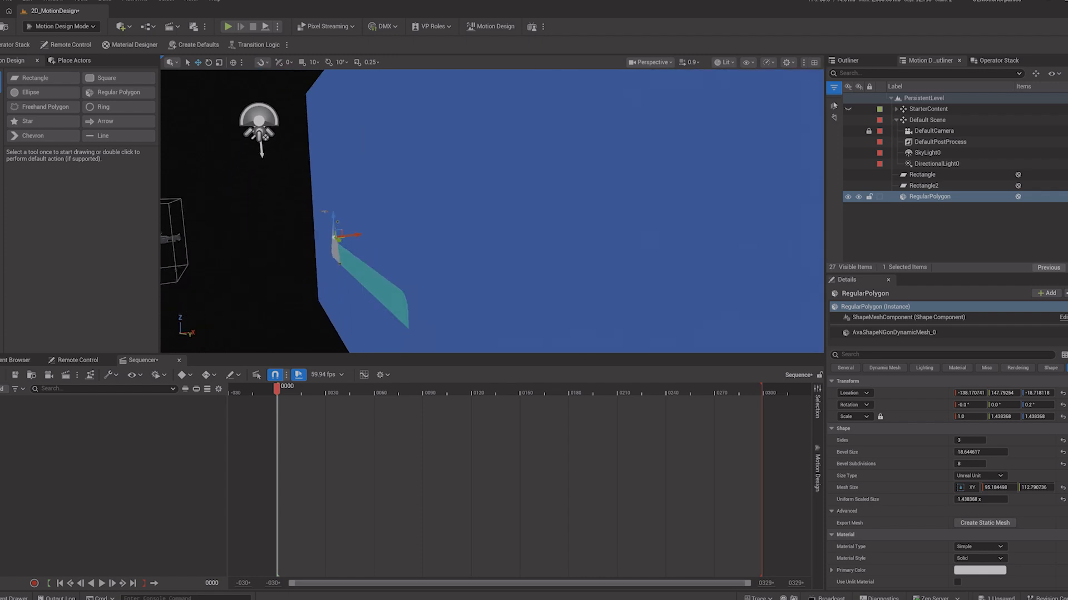
left_click(924, 186)
left_click(922, 175)
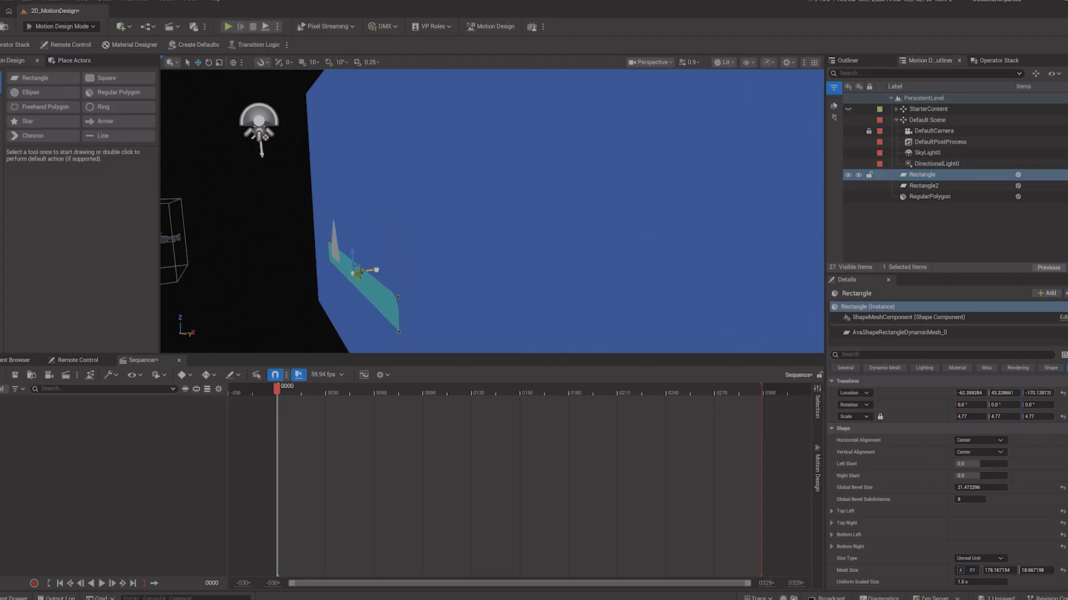
left_click_drag(372, 270, 380, 268)
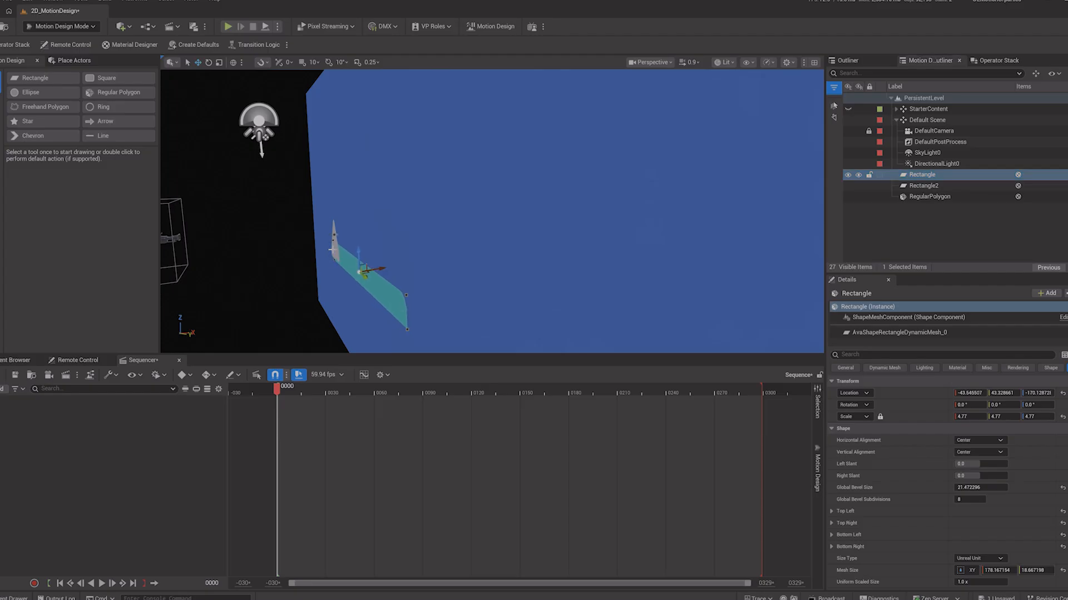
left_click(334, 250)
left_click_drag(339, 211, 334, 238)
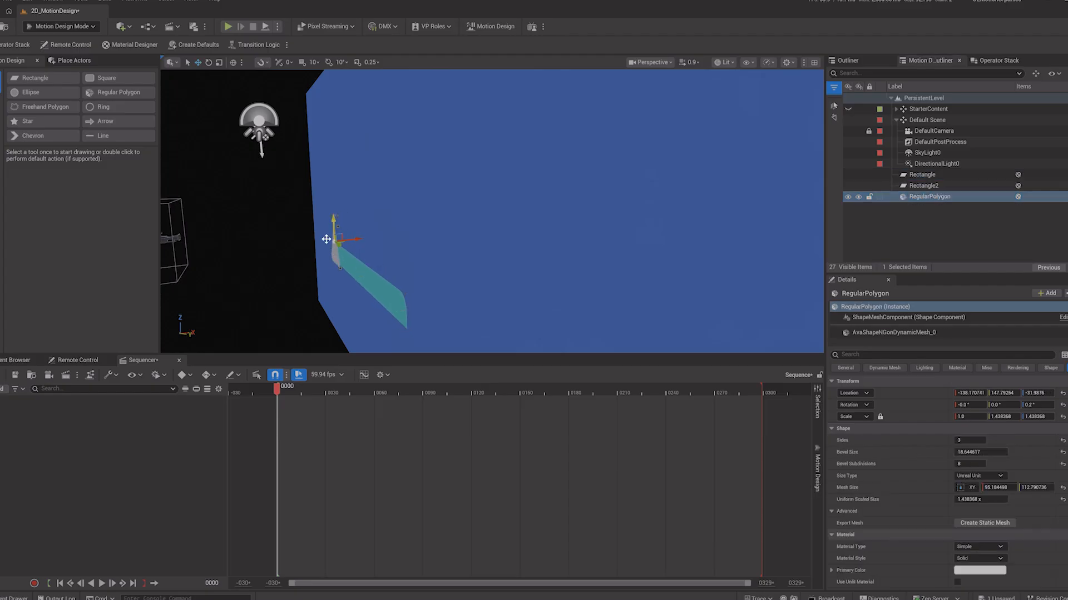
Step: Return to the default camera view and pull the camera back to an X location of about -547
left_click(654, 62)
left_click(670, 111)
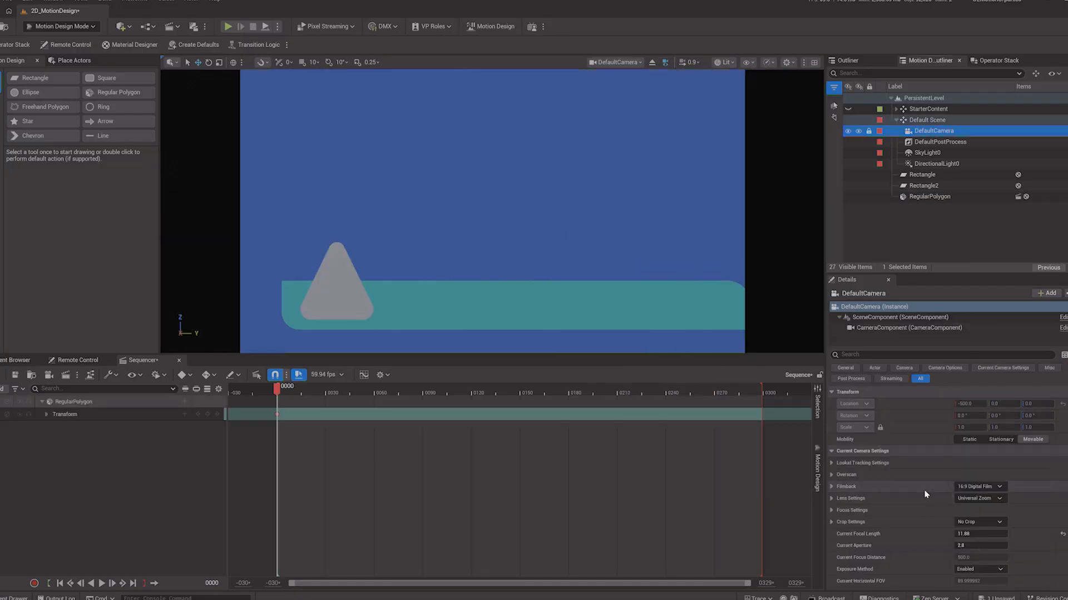
scroll(922, 495, "down", 1)
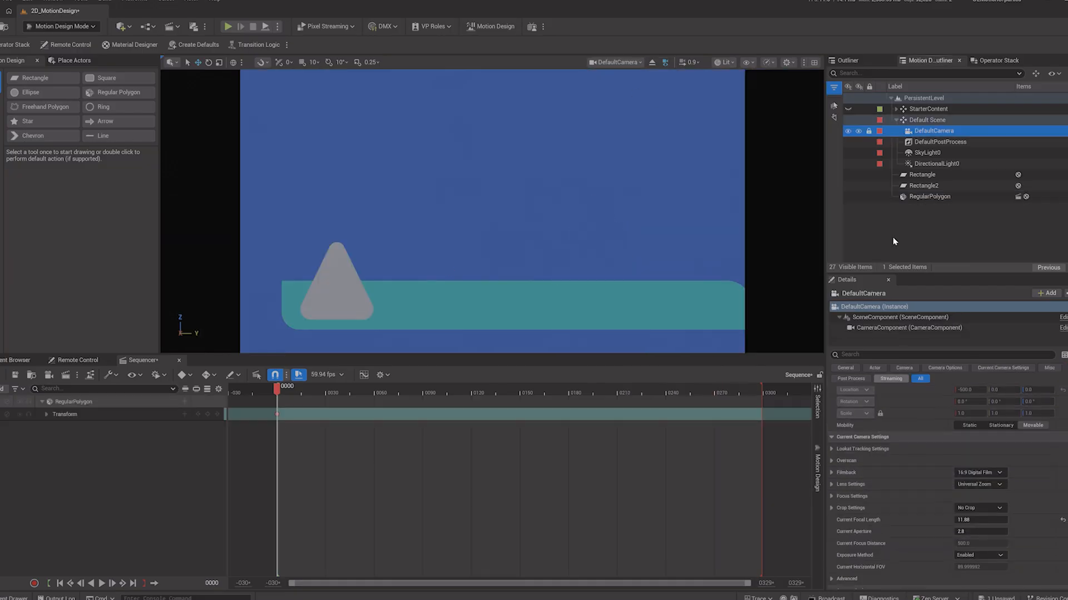
scroll(911, 419, "up", 1)
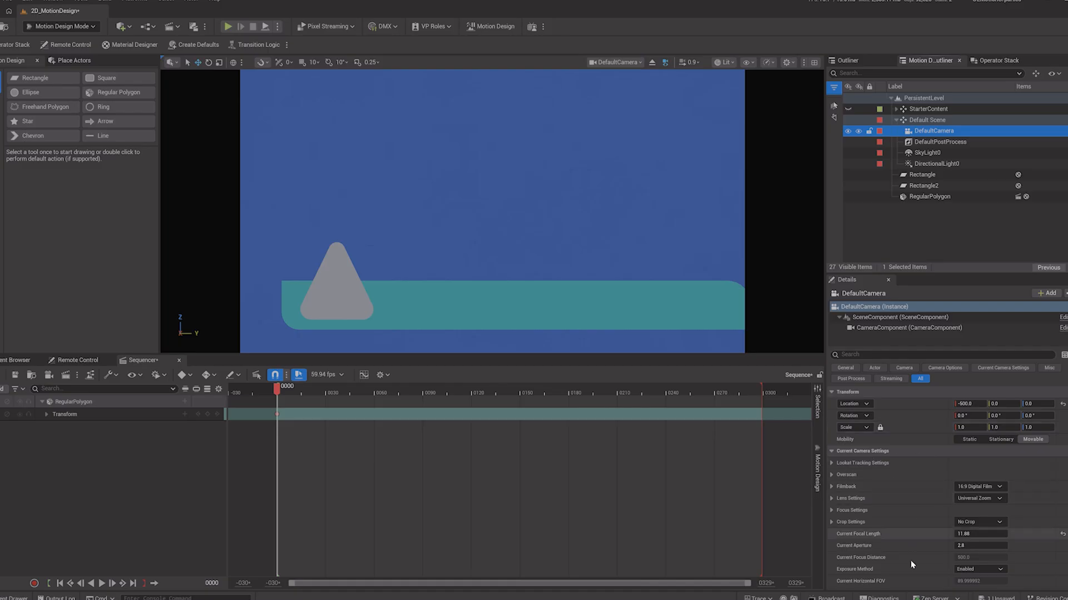
left_click_drag(966, 404, 940, 404)
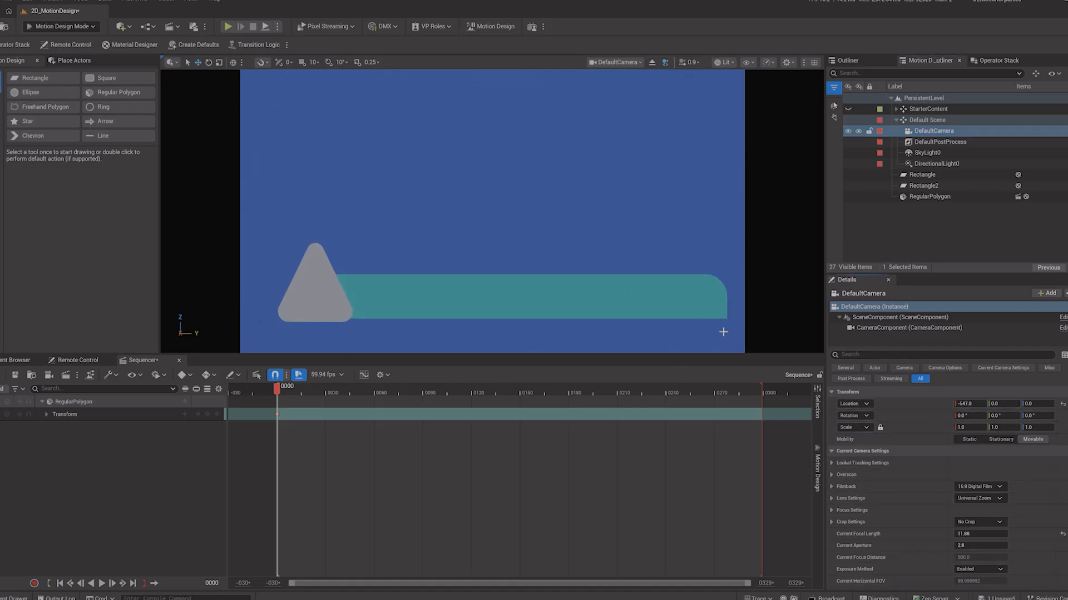
Step: Assign the LinearColorPicker_MATInst material asset to the background rectangle
left_click(897, 120)
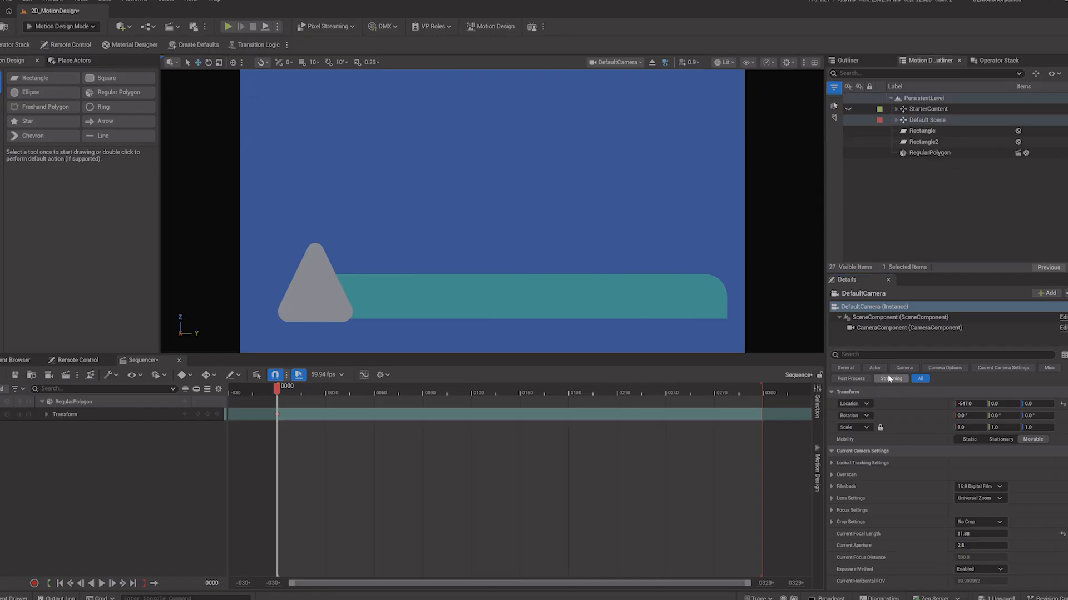
left_click(612, 181)
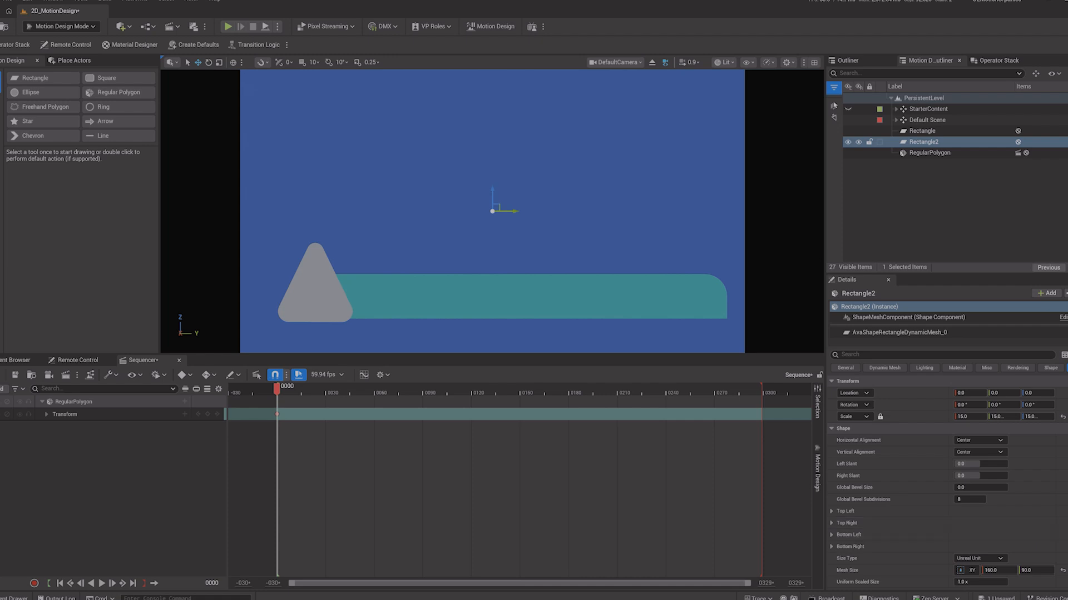
scroll(945, 479, "down", 6)
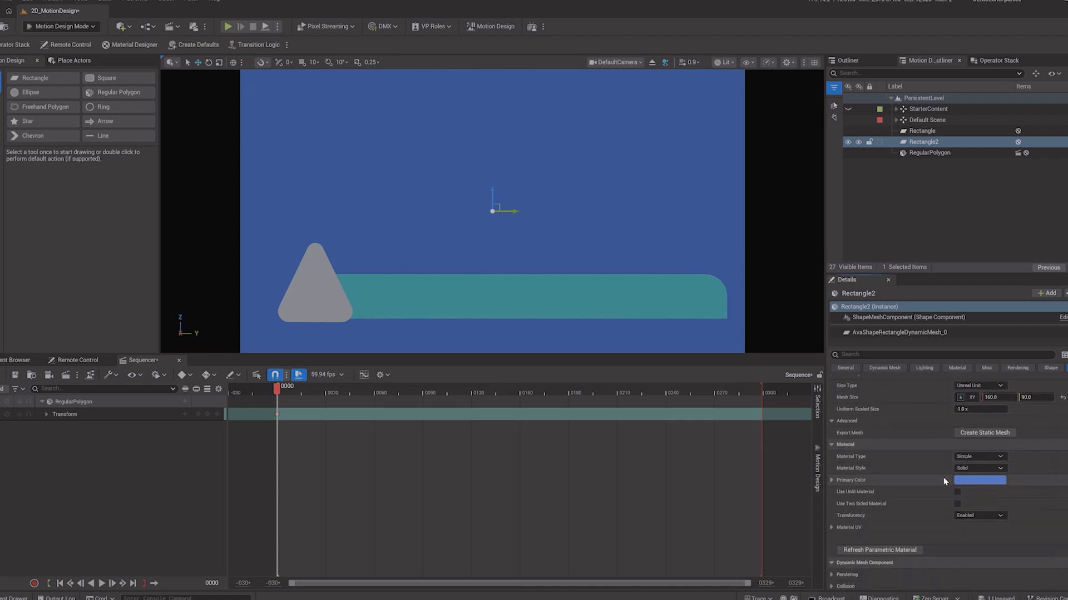
left_click(978, 457)
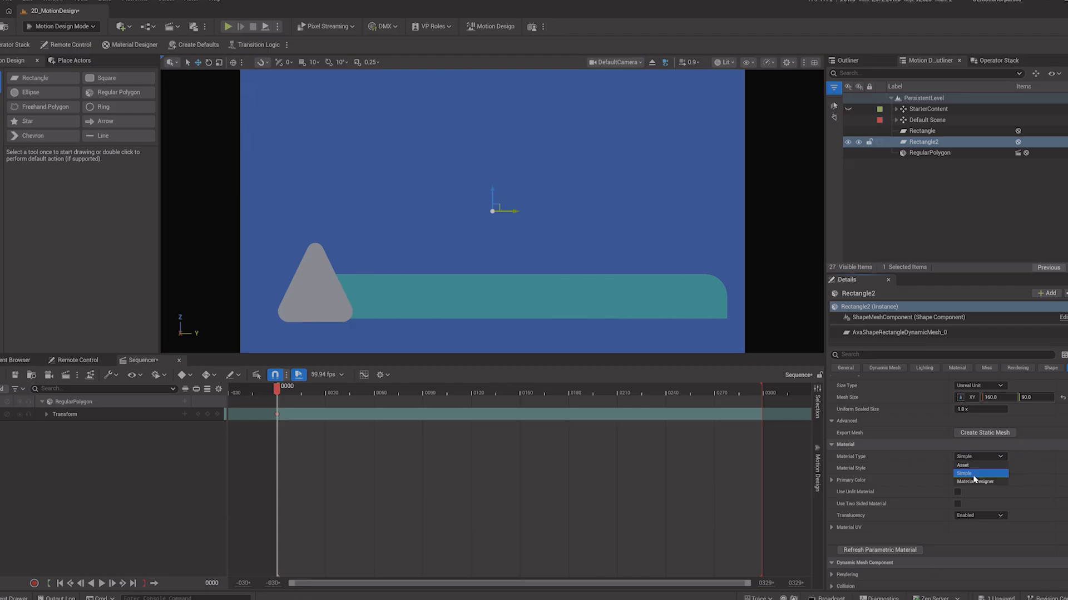
left_click(967, 466)
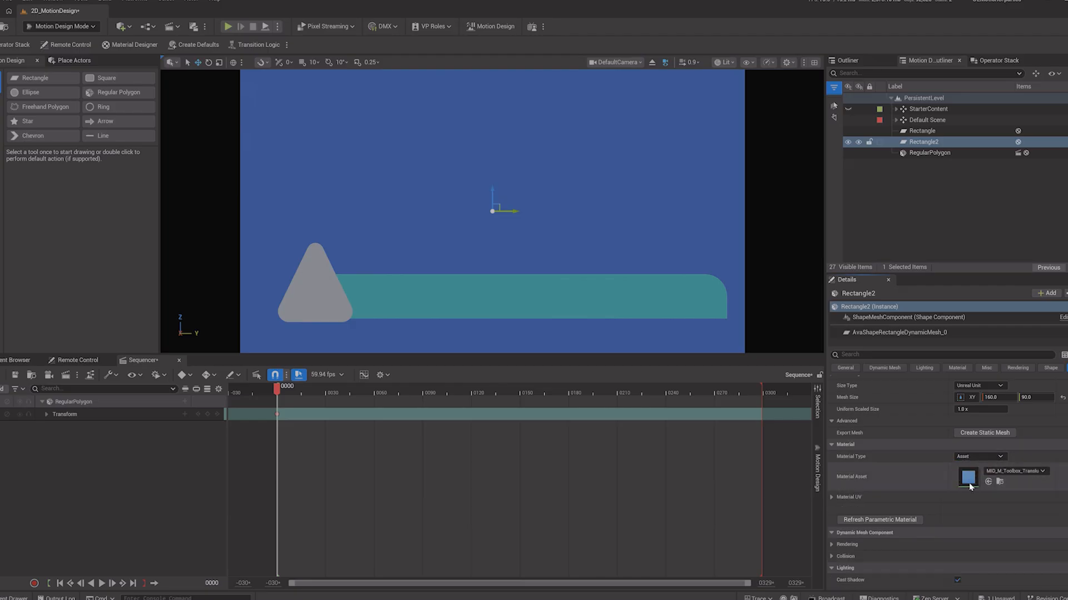
left_click(1027, 473)
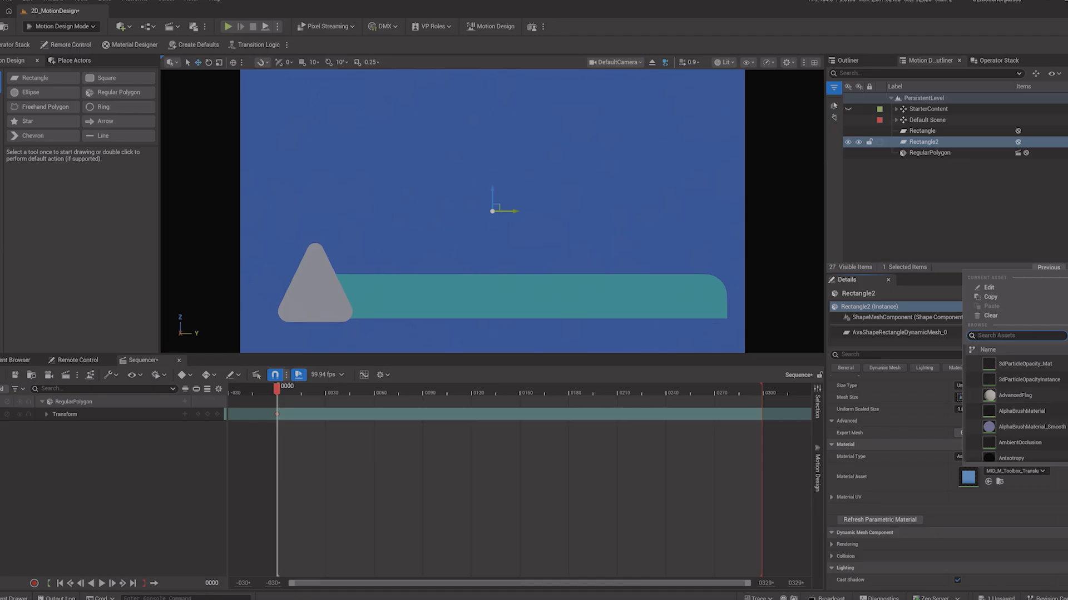
scroll(1017, 411, "down", 15)
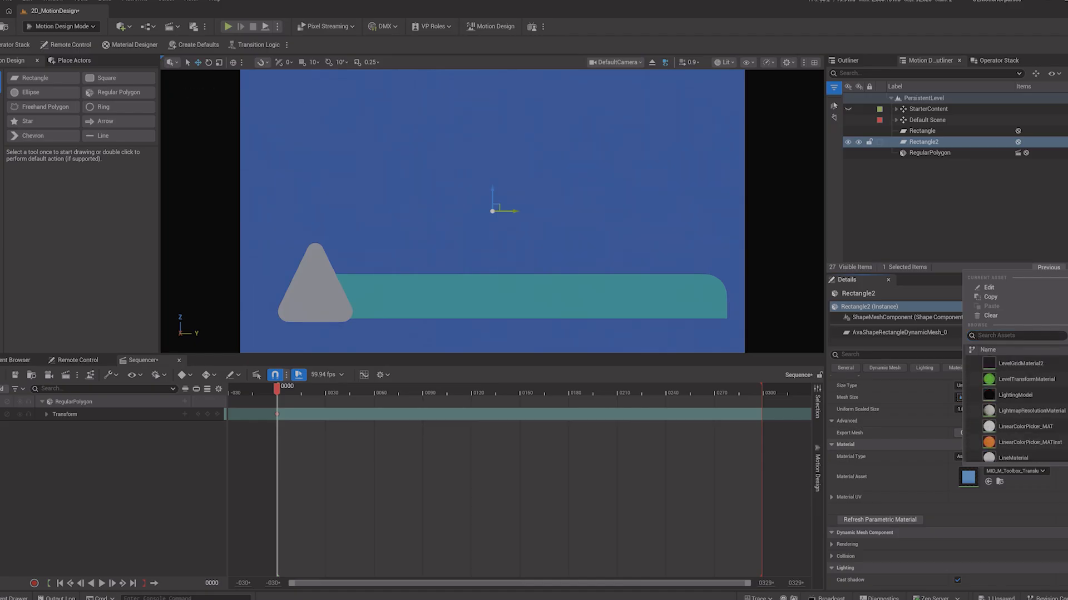
left_click(1037, 443)
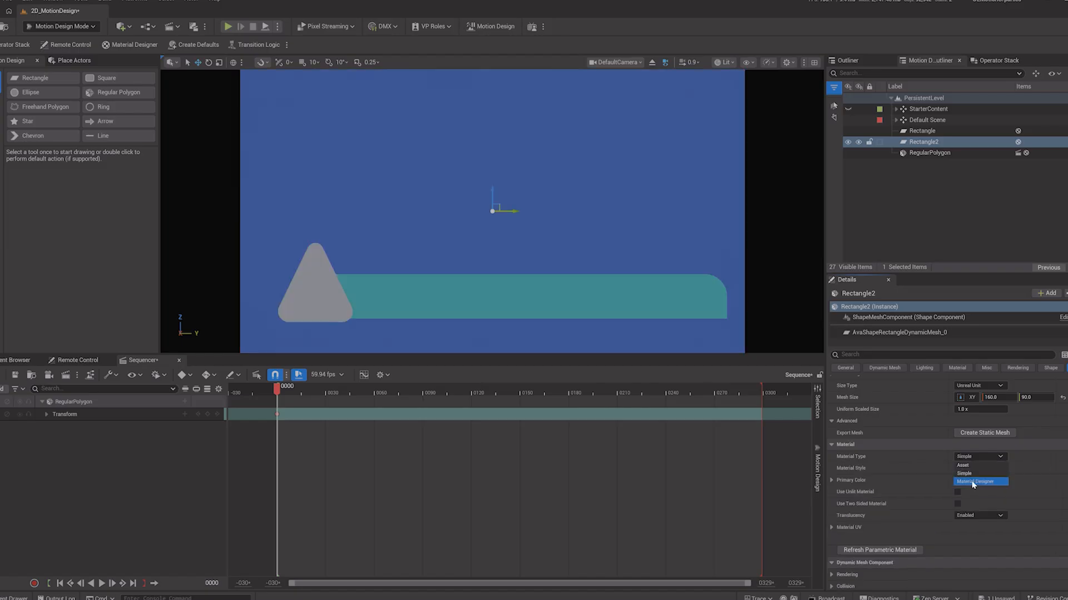
Step: Switch the background rectangle's material type to Material Designer and create a new PBR material
left_click(973, 482)
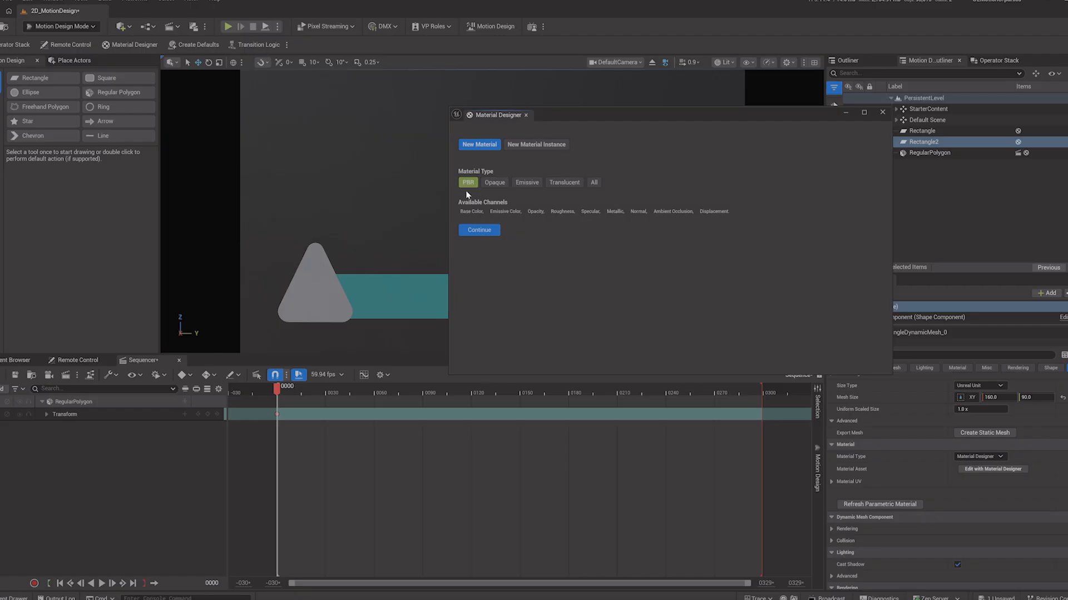
left_click(479, 231)
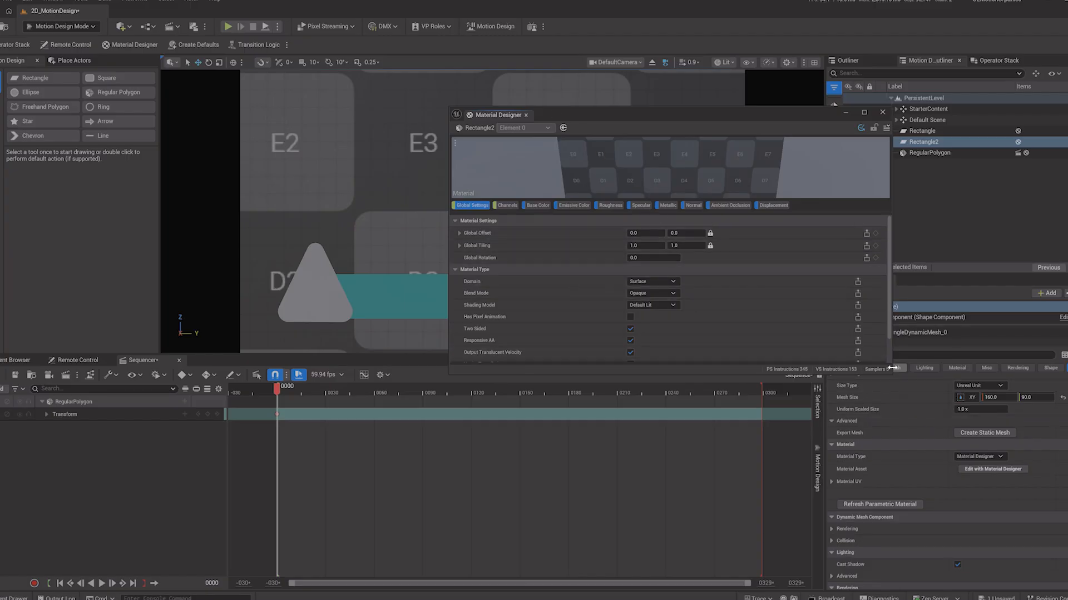
Step: Change the background material's base color source to a Radial Gradient
left_click_drag(890, 375, 1006, 535)
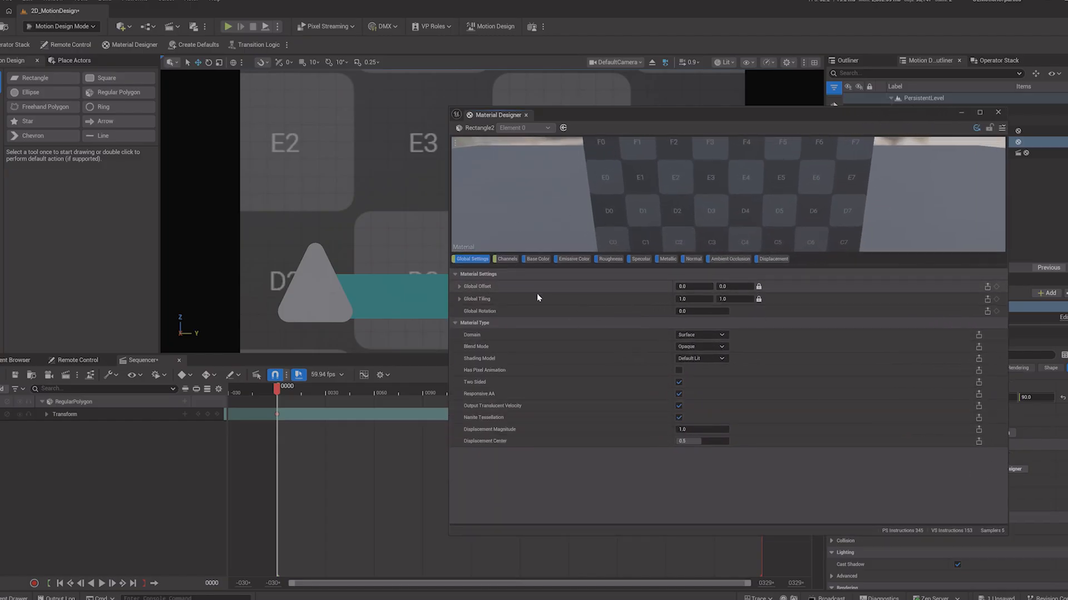
left_click(546, 259)
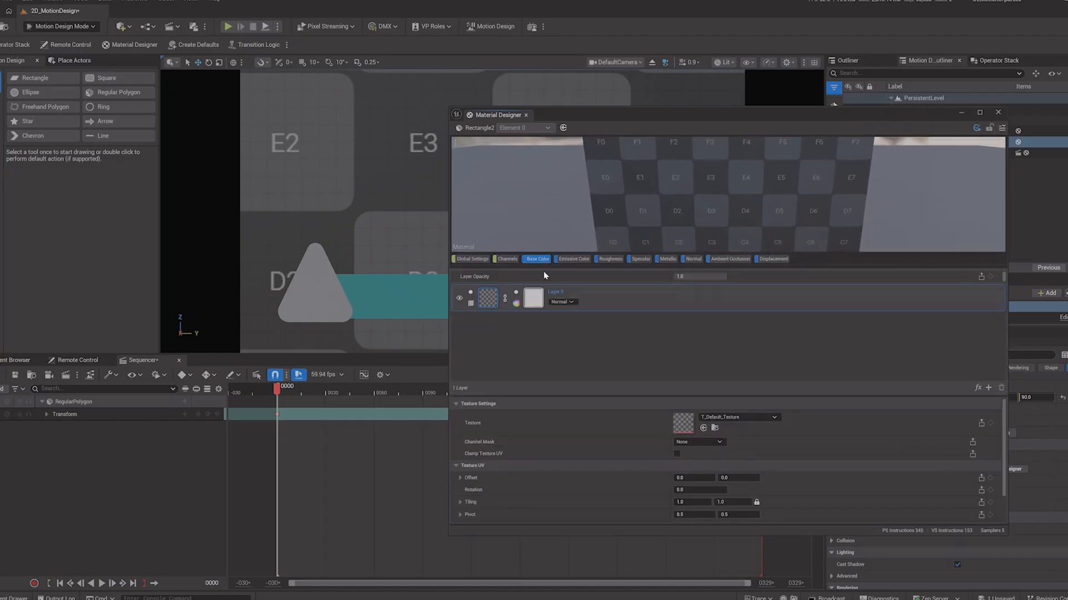
left_click(470, 304)
left_click(461, 333)
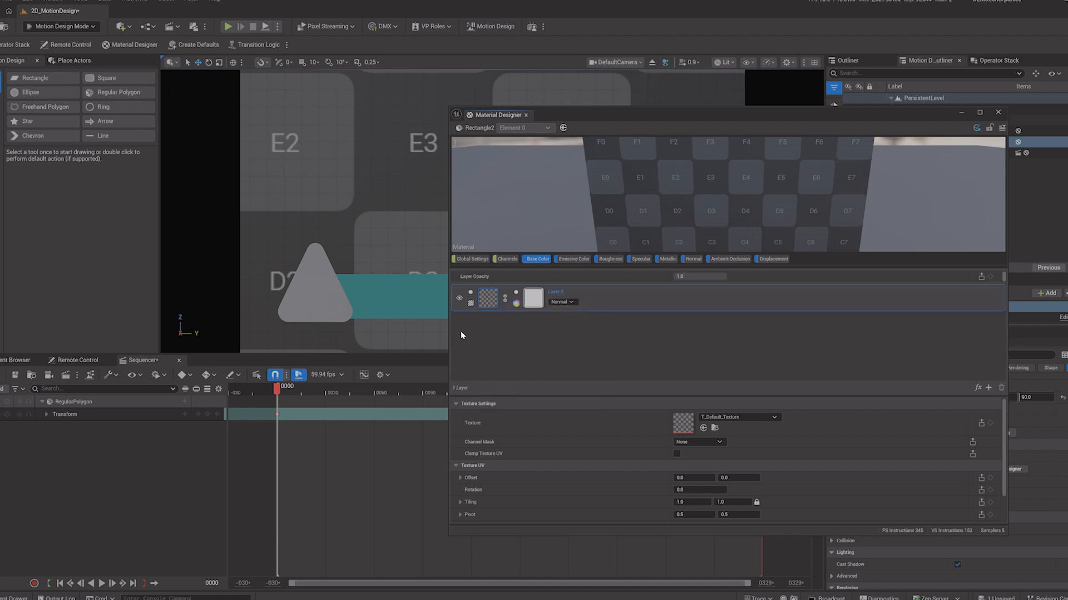
left_click(471, 305)
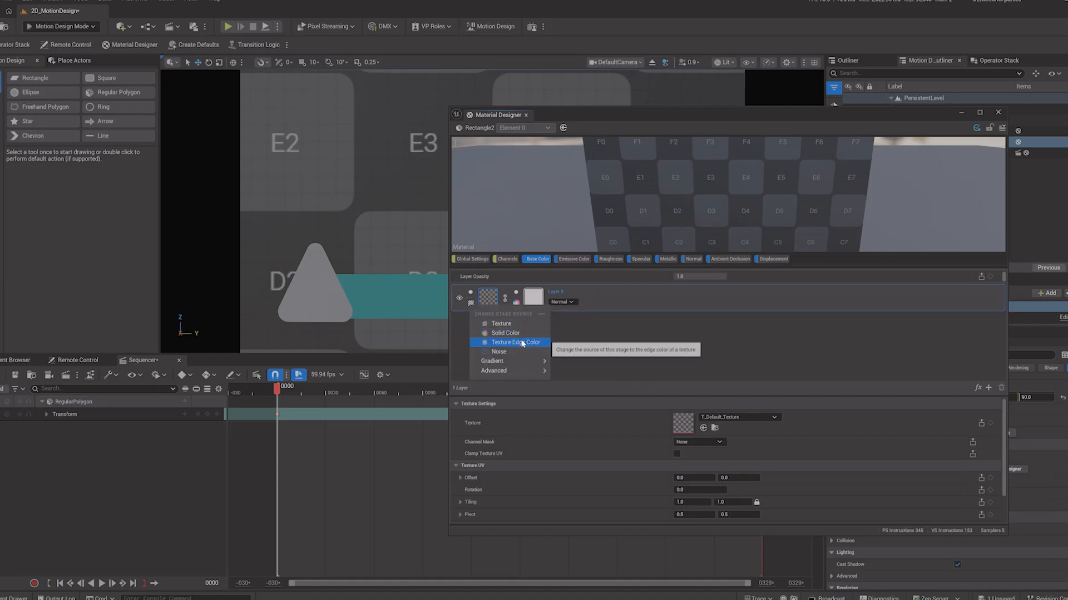
mouse_move(495, 364)
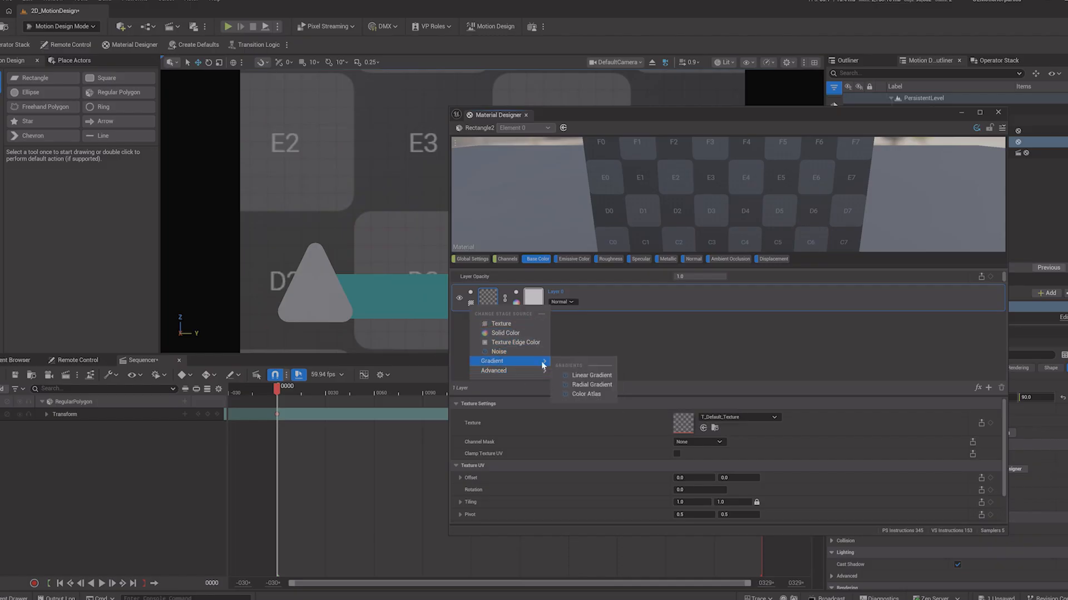
left_click(590, 385)
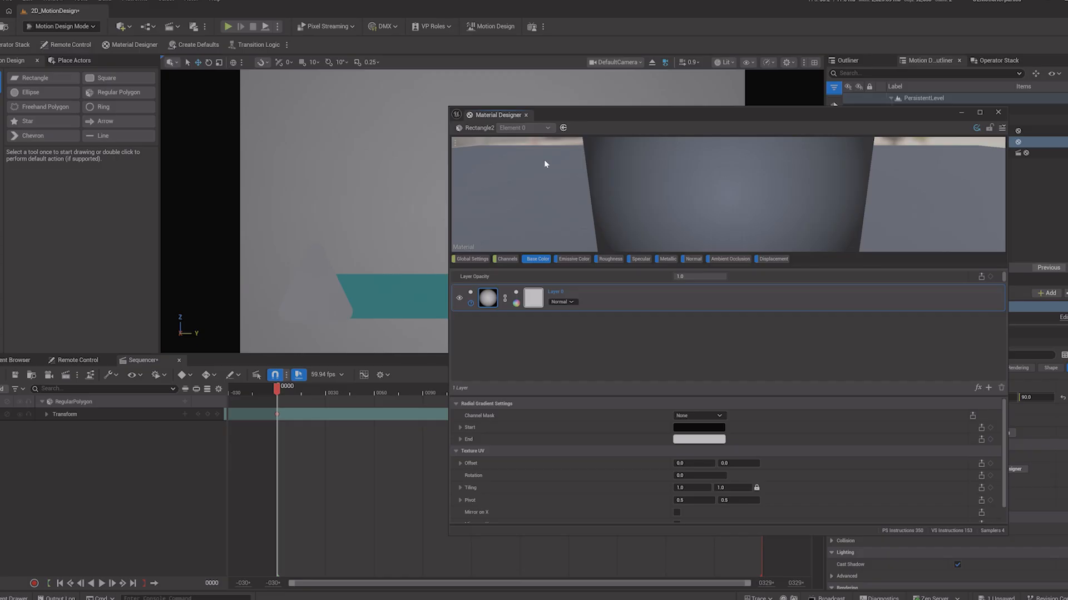
Step: Set the radial gradient's start color to a bright blue
scroll(739, 195, "down", 5)
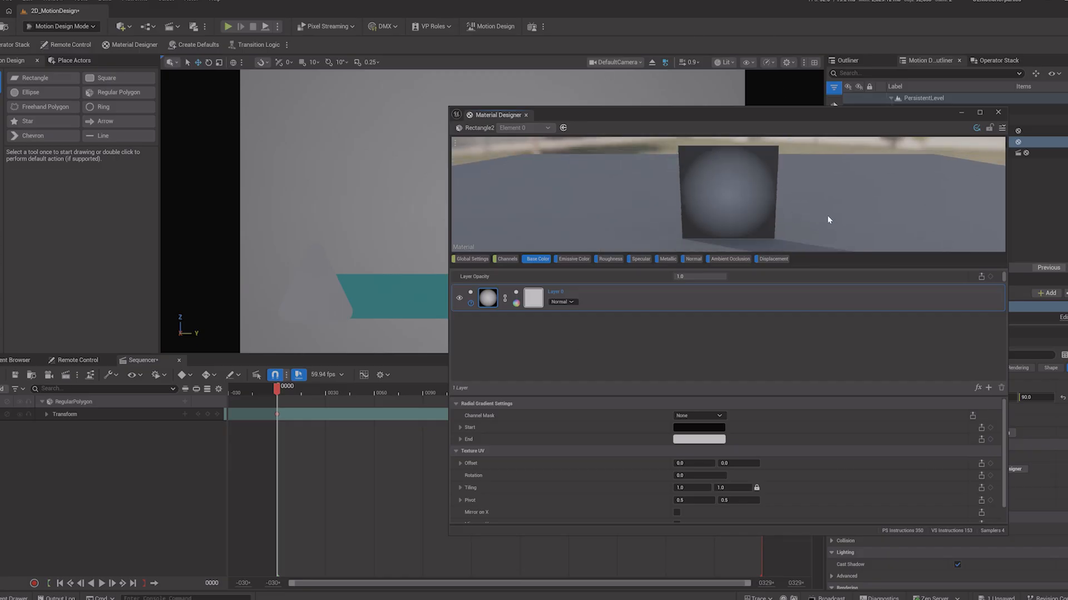
left_click_drag(827, 220, 752, 149)
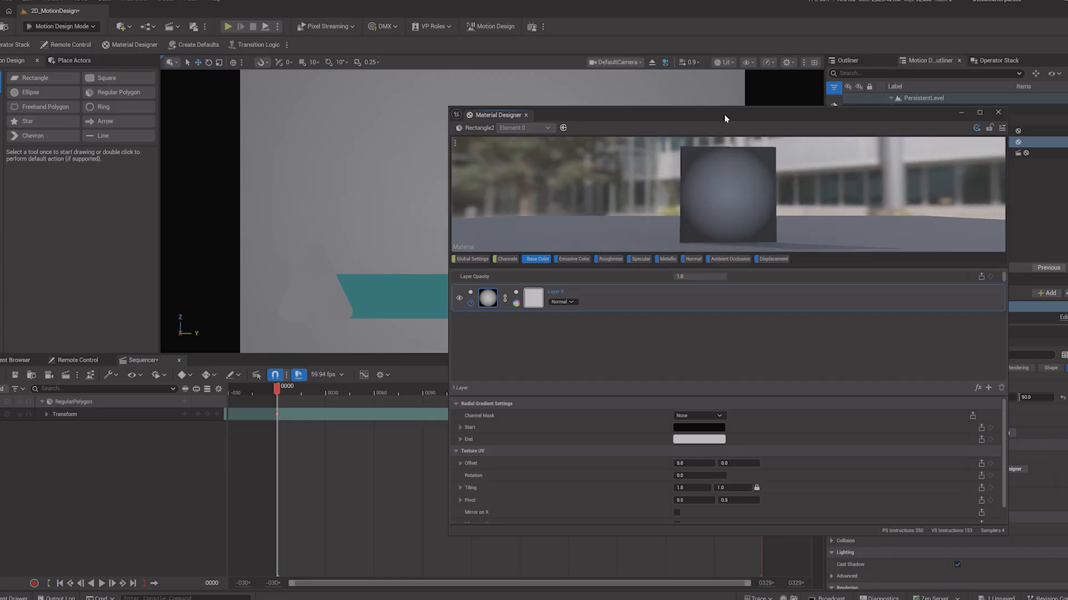
left_click_drag(724, 114, 799, 99)
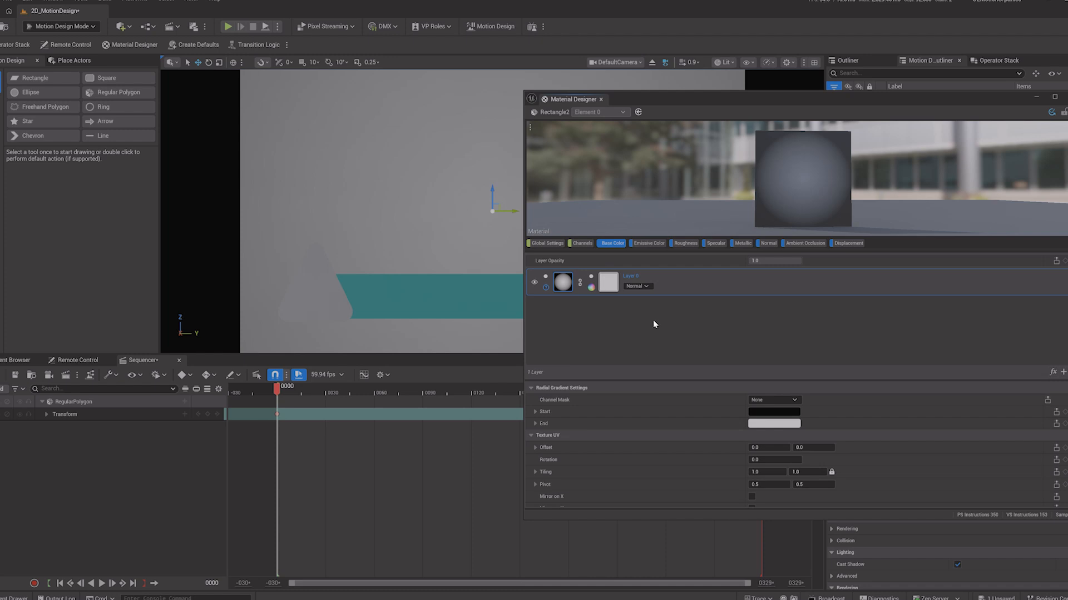
left_click(777, 412)
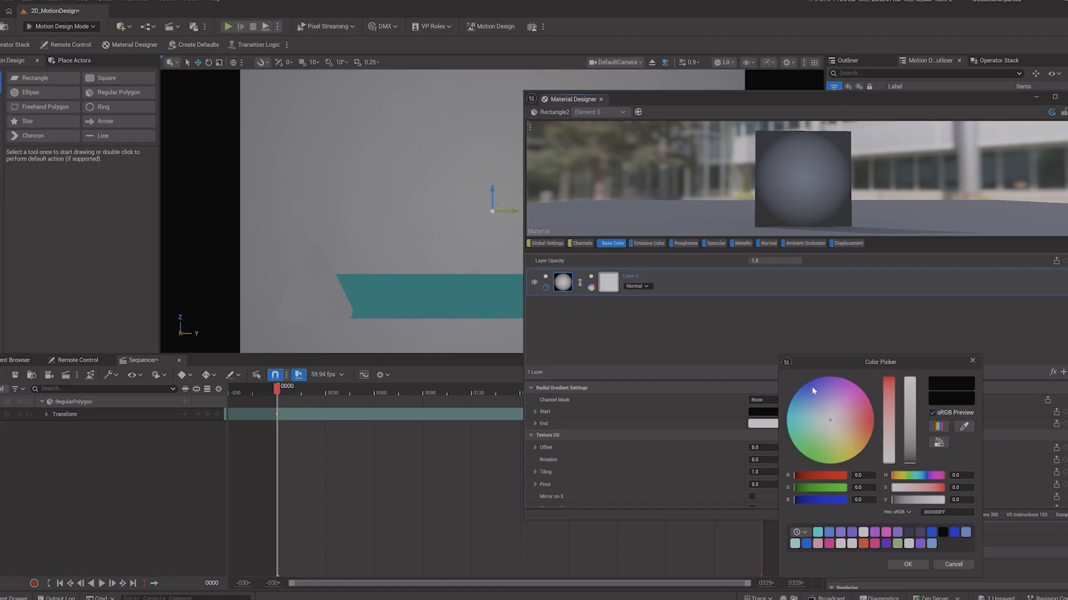
left_click_drag(813, 391, 807, 382)
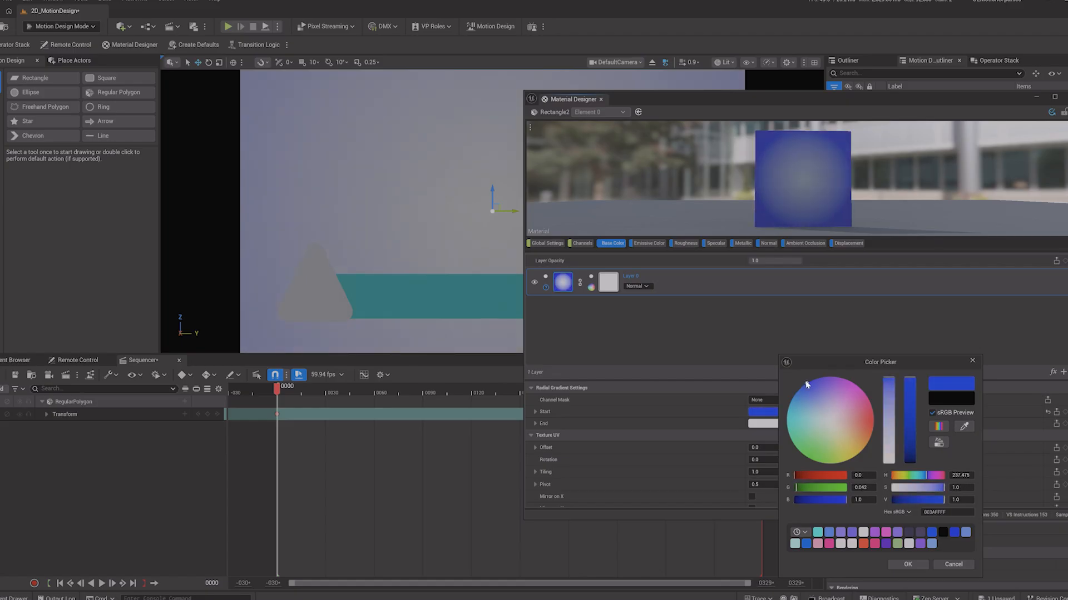
left_click(919, 562)
Step: Set the radial gradient's end color to a soft lavender blue and confirm the color picker
left_click(771, 424)
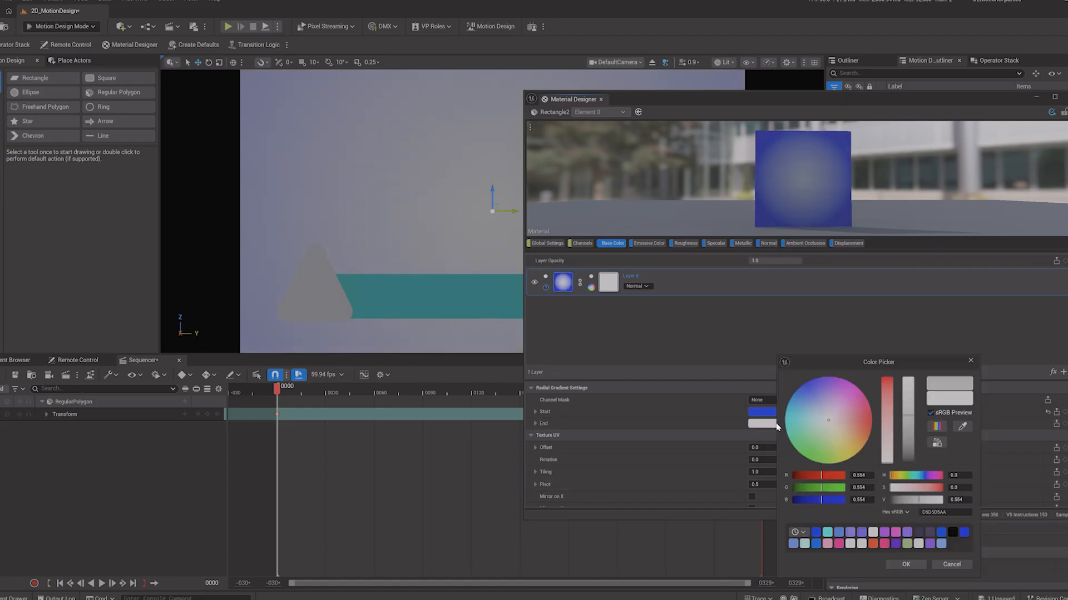
left_click_drag(814, 400, 808, 382)
left_click_drag(912, 396, 890, 404)
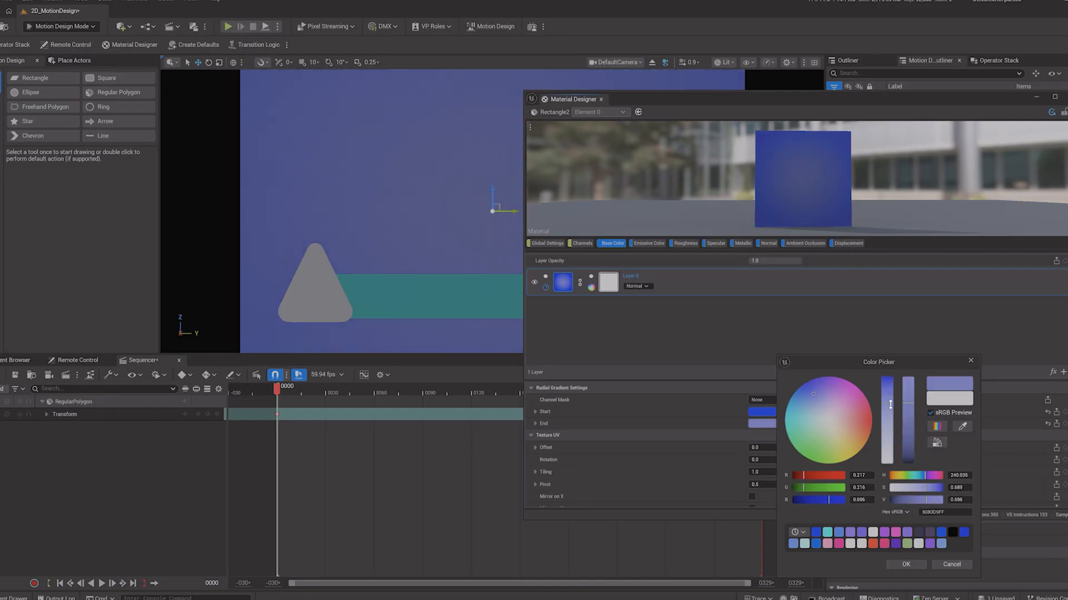
left_click(906, 565)
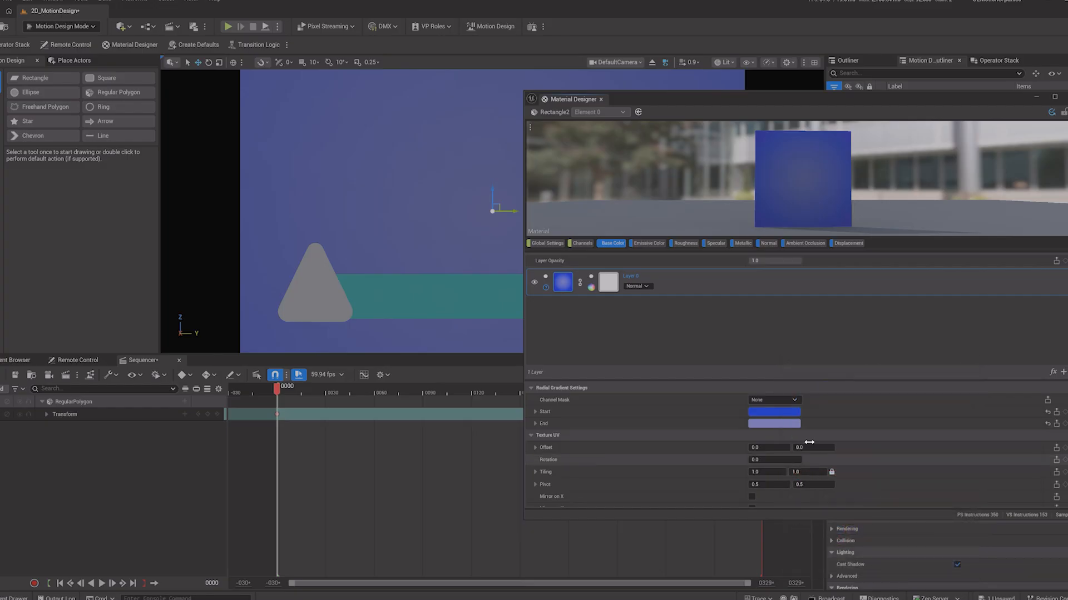
Step: Darken the radial gradient's start color to a deep navy blue
left_click(767, 411)
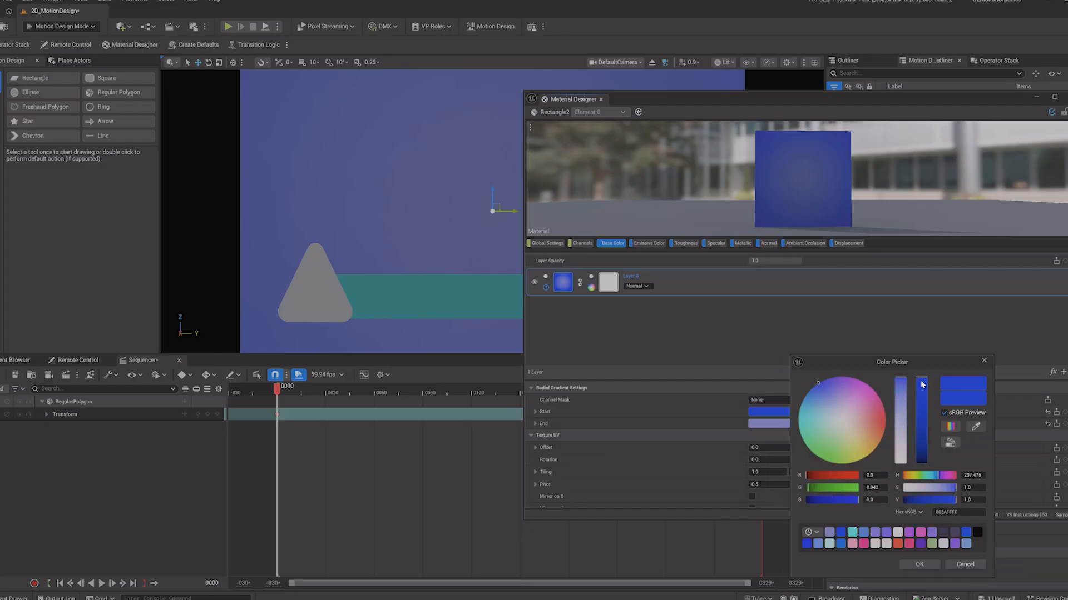
left_click_drag(921, 384, 924, 427)
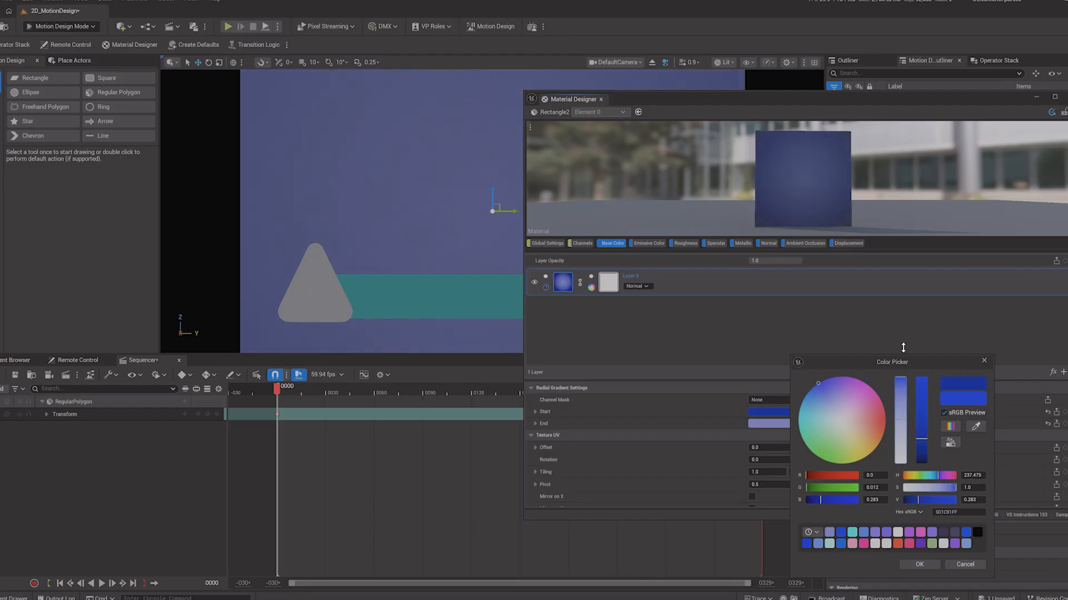
left_click_drag(922, 444, 919, 459)
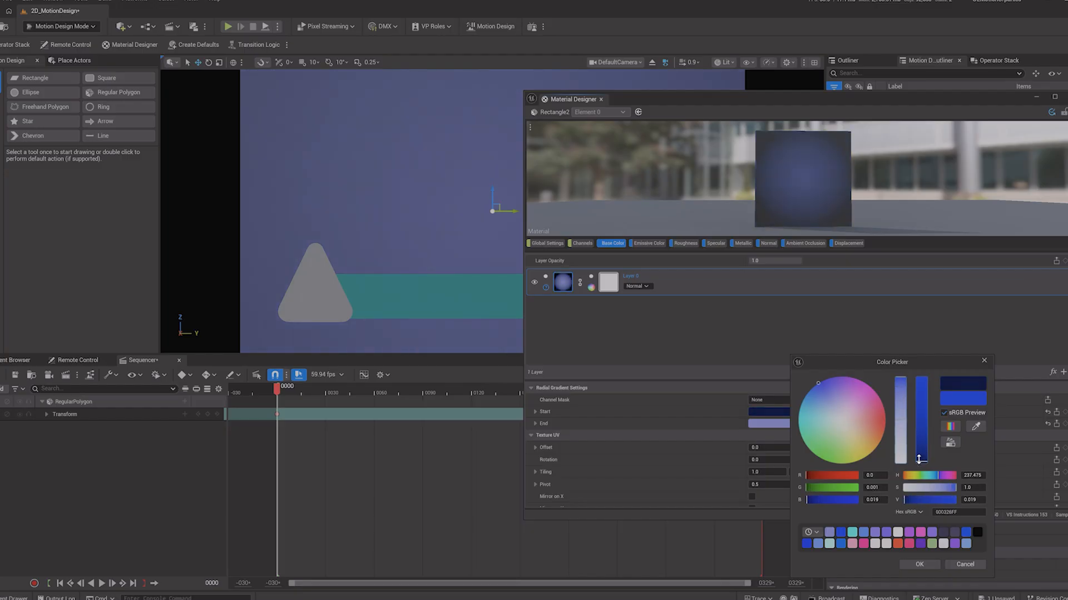
left_click(921, 566)
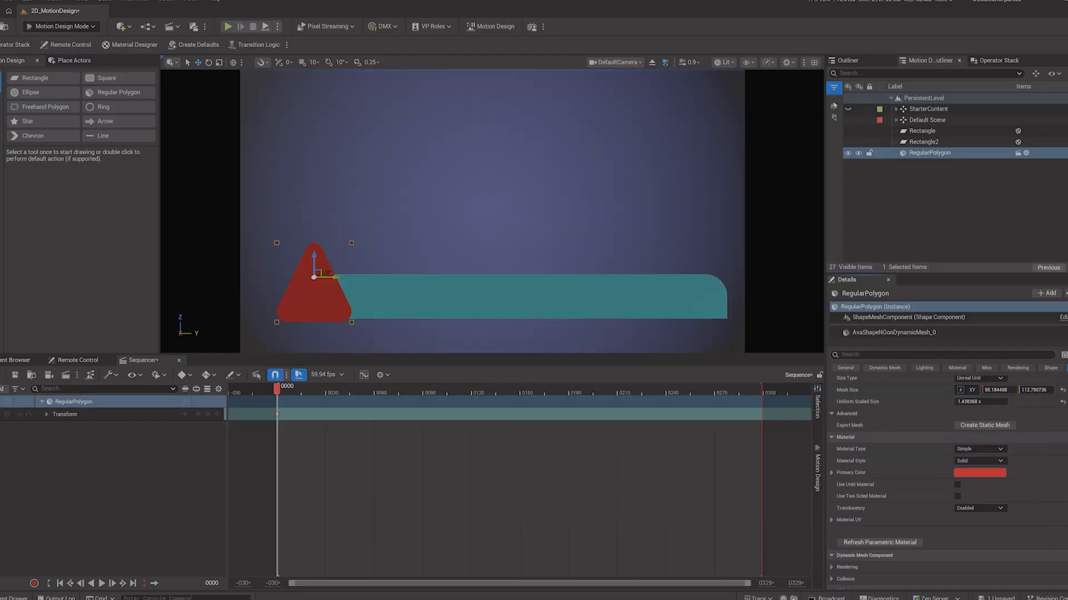
scroll(877, 417, "up", 3)
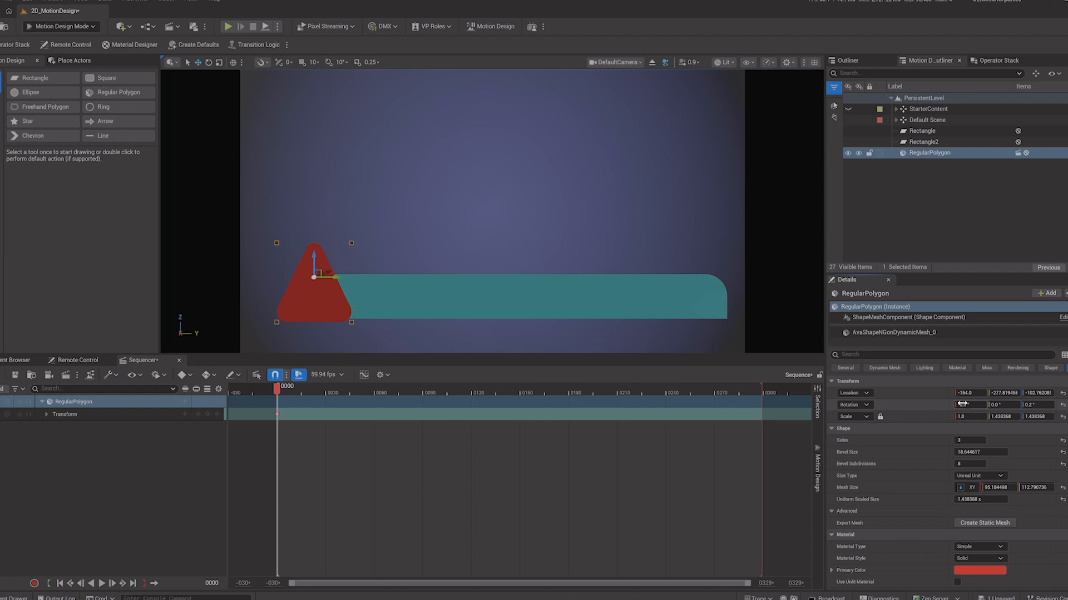
left_click_drag(1000, 395, 1006, 394)
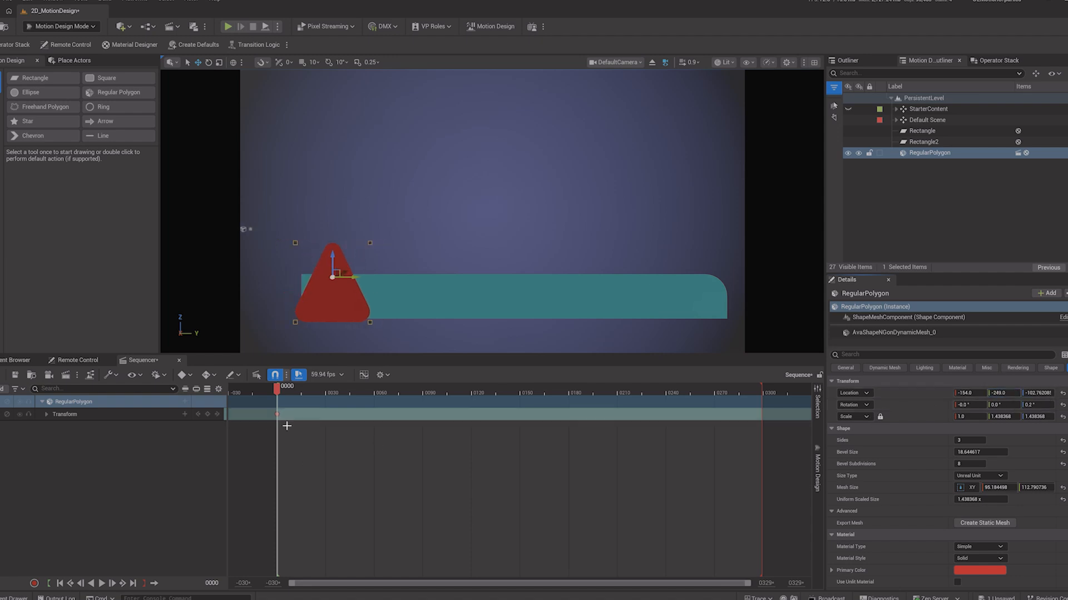
key("ctrl+z")
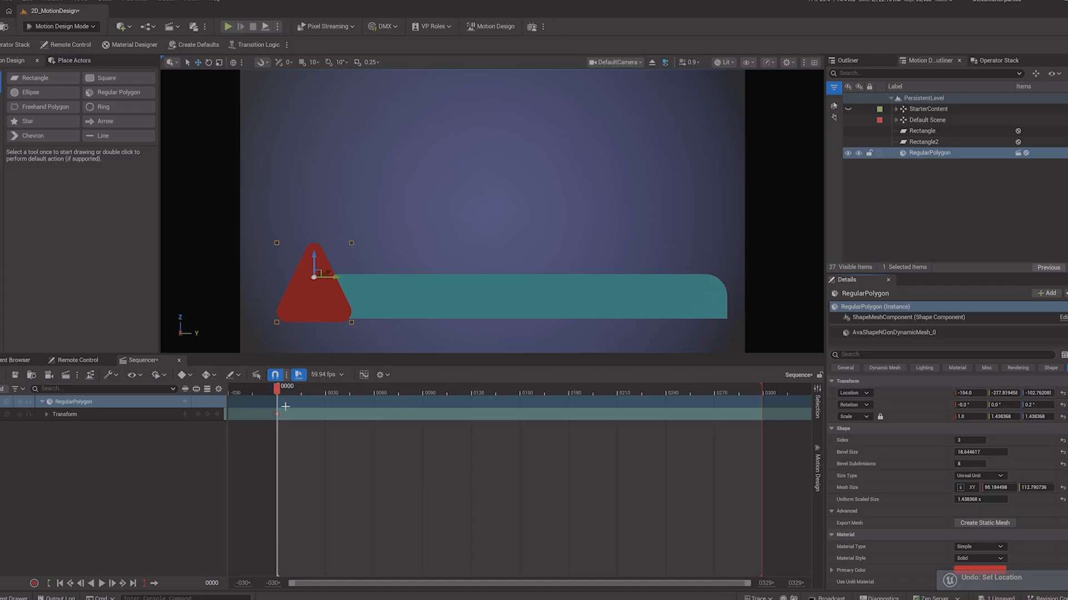
Step: At frame 24, set the triangle's Y location to 327 to keyframe it at the bar's right end
left_click_drag(278, 391, 318, 398)
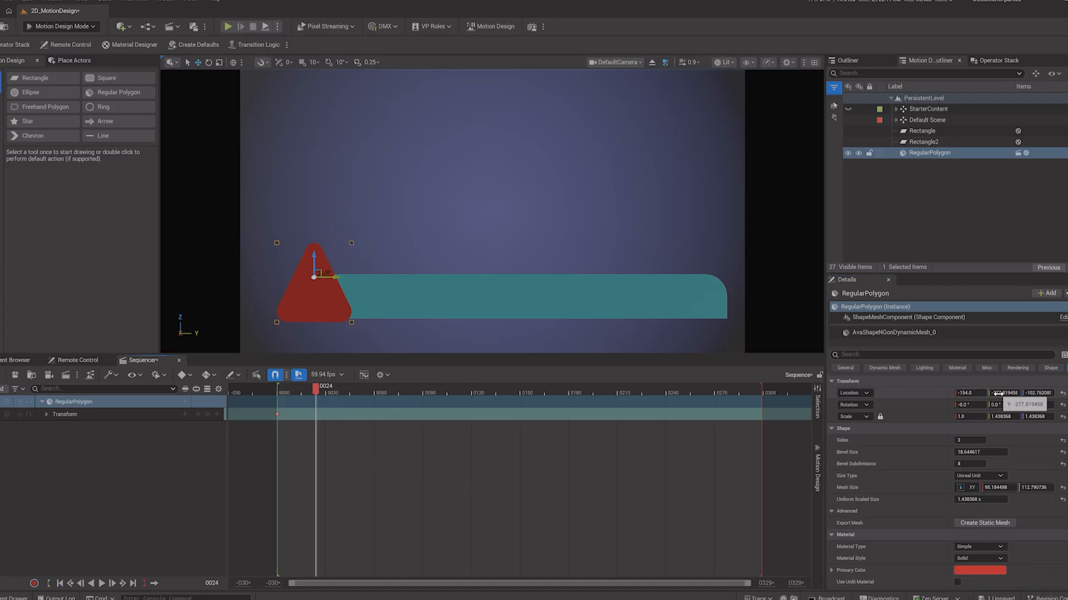
left_click_drag(998, 393, 1039, 393)
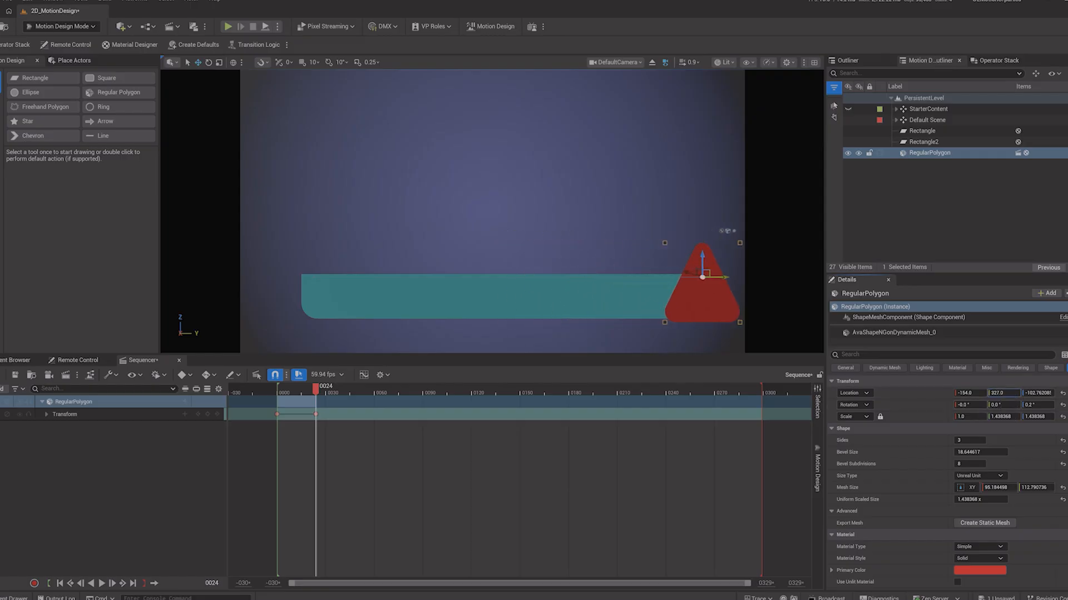
Step: Play back the triangle's slide animation from the start of the sequence
left_click_drag(316, 392, 274, 399)
key("space")
key("space")
key("space")
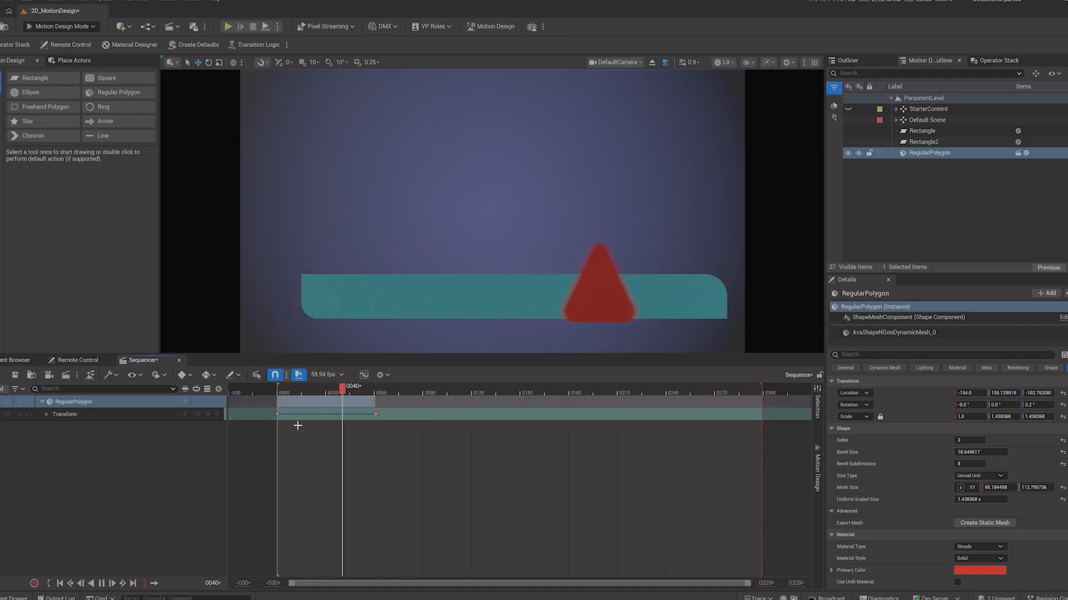
key("space")
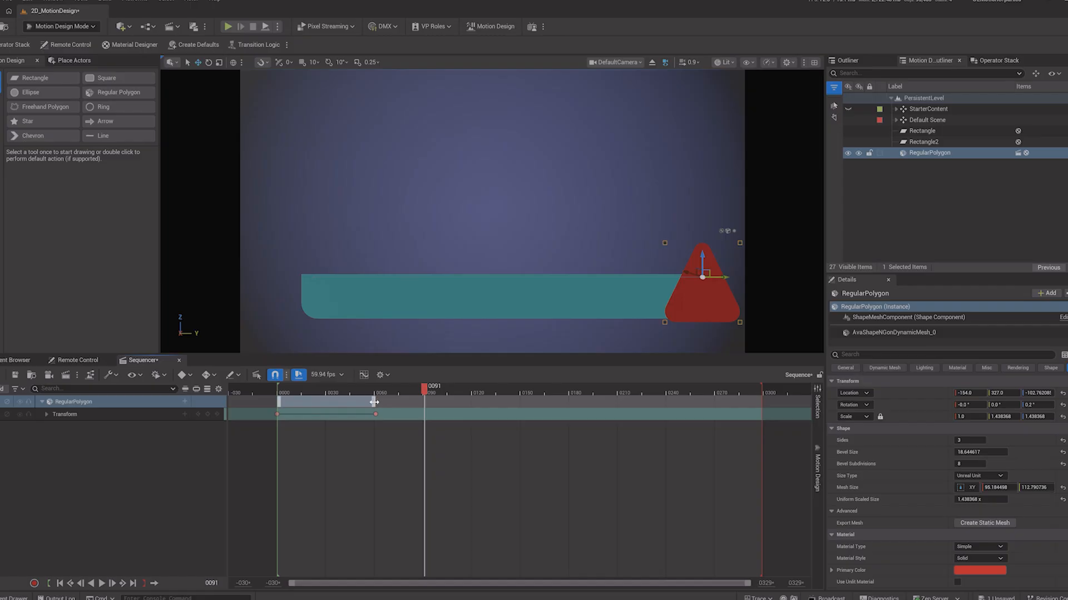
Step: Move the triangle's end keyframe to frame 120 and scrub through the animation
left_click_drag(375, 402, 470, 411)
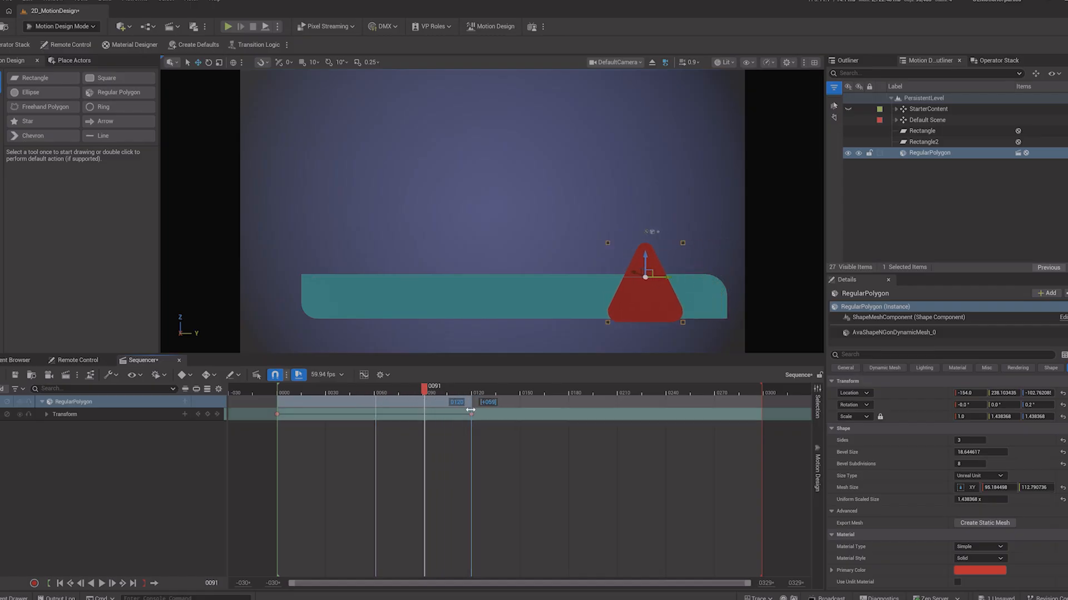
left_click(288, 394)
key("space")
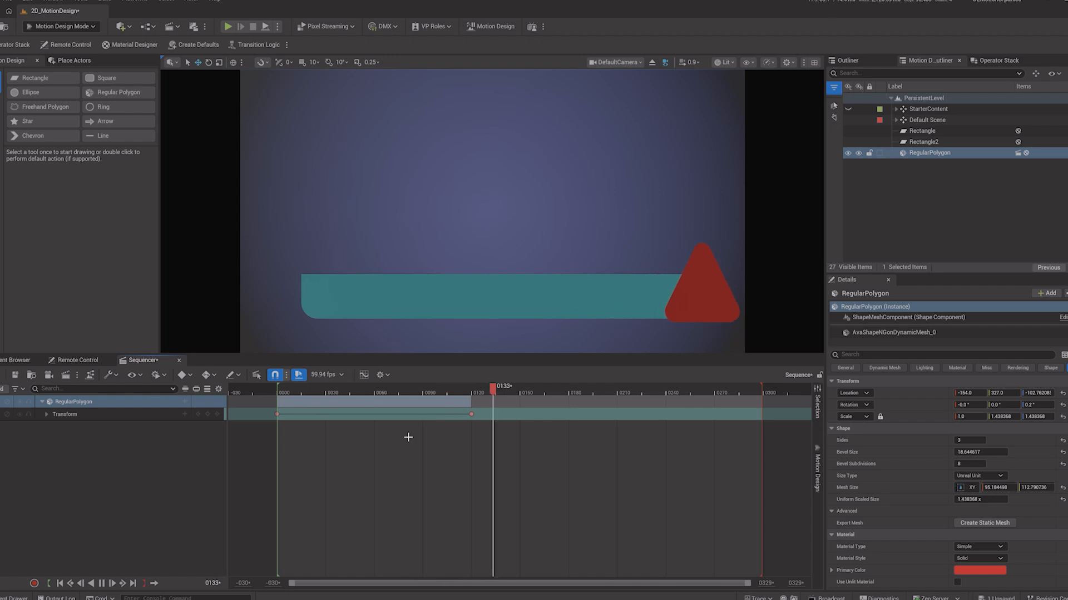
key("space")
left_click(471, 394)
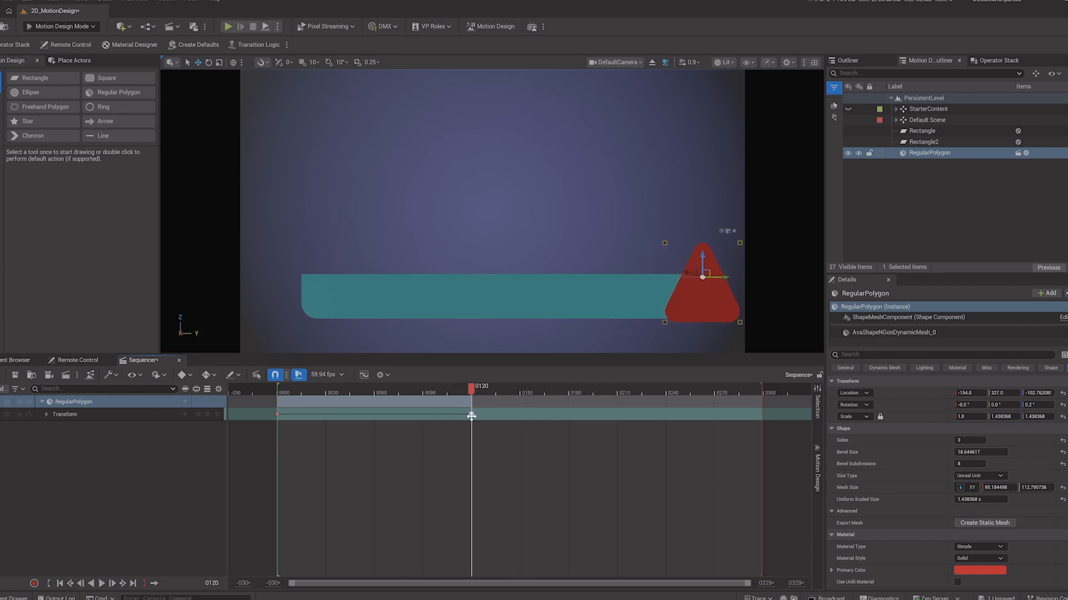
left_click_drag(281, 393, 489, 405)
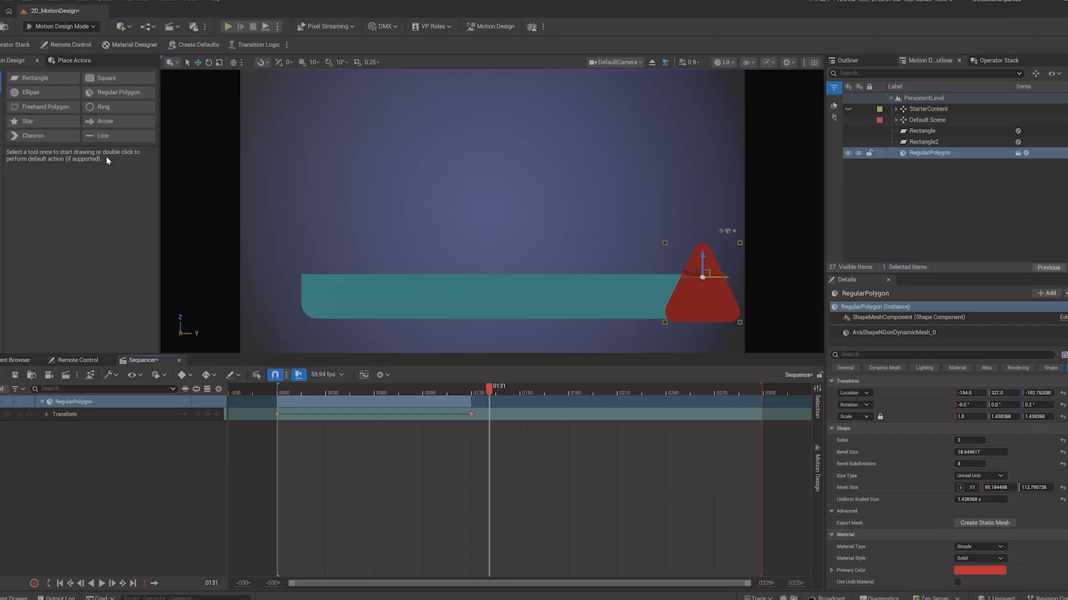
Step: Place a Chevron shape in the viewport
left_click(28, 137)
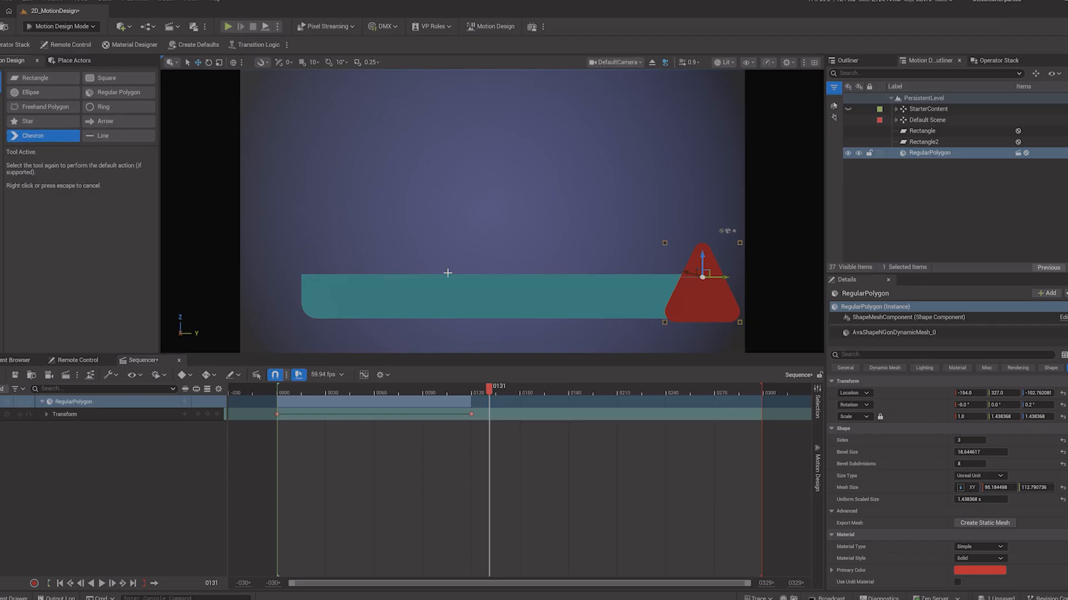
left_click(46, 137)
left_click_drag(493, 190, 488, 276)
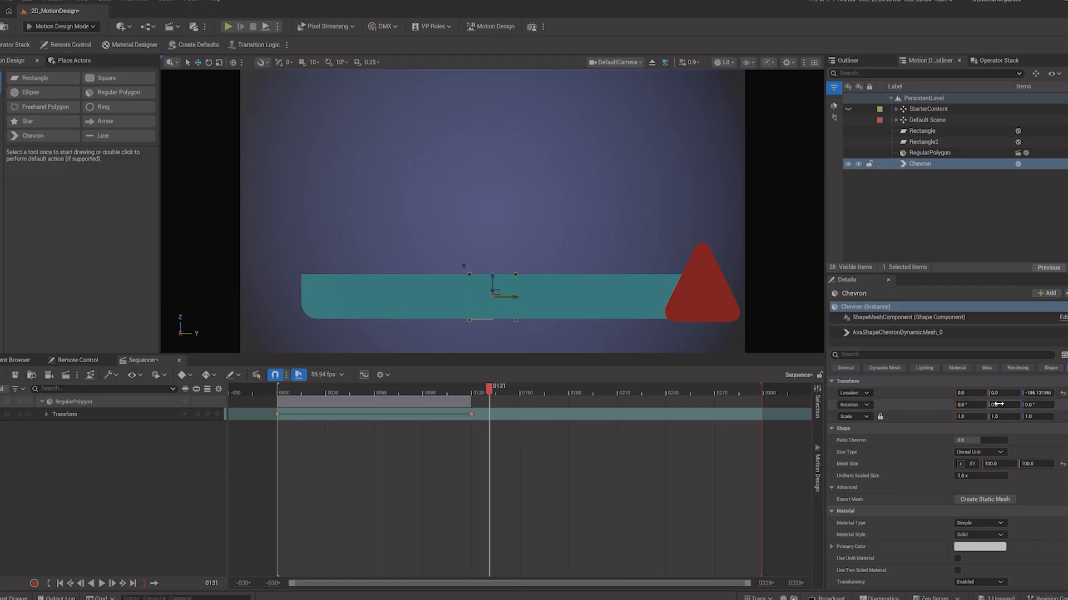
Step: Set the chevron's X location to -50 and nudge it up onto the bar
left_click_drag(970, 393, 943, 393)
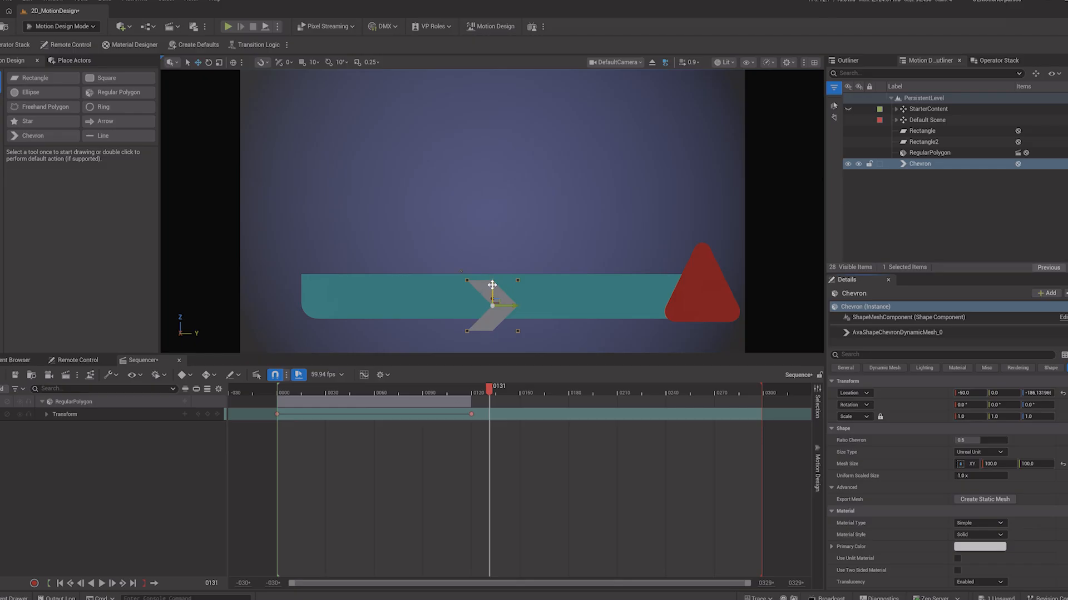
left_click_drag(492, 285, 496, 275)
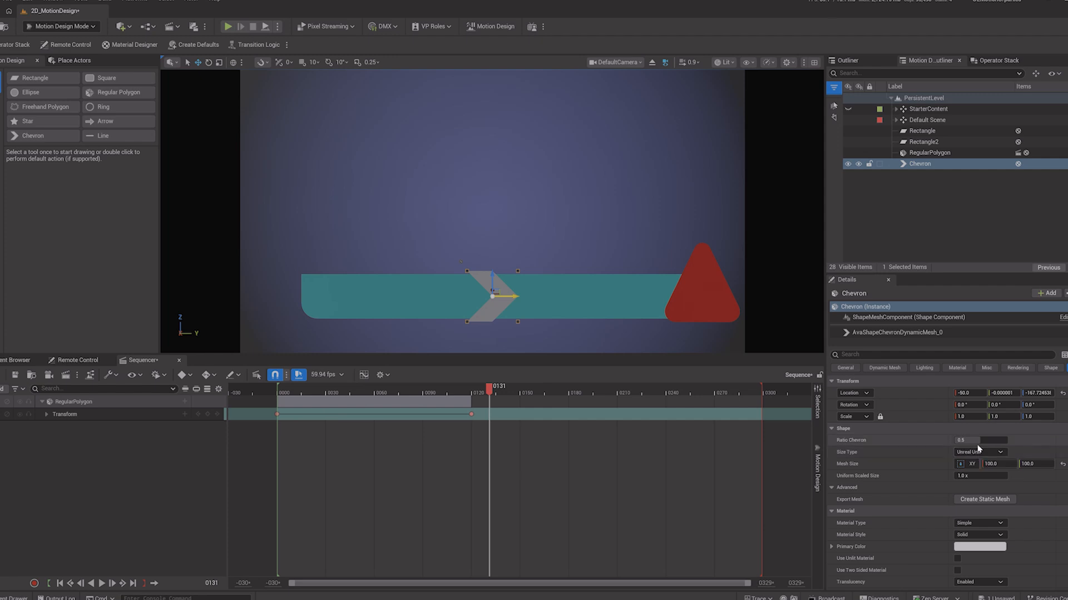
Step: Set the chevron's ratio to about 0.24 and its uniform scale to 0.76
left_click_drag(976, 441, 973, 440)
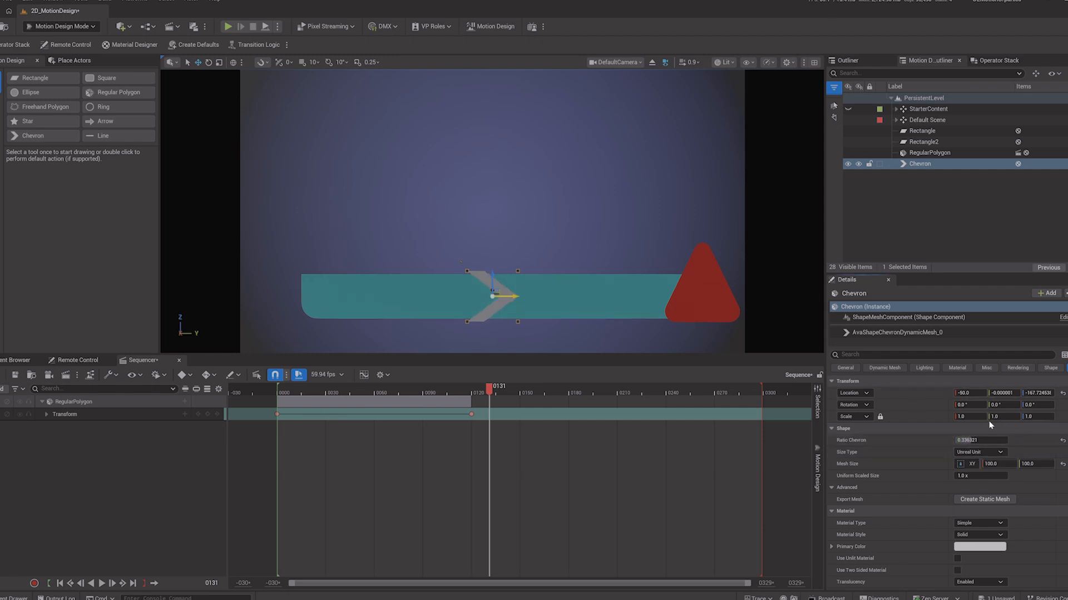
left_click_drag(973, 417, 959, 417)
Step: Move the chevron to the bar's left end and adjust its X depth
left_click_drag(514, 299, 368, 297)
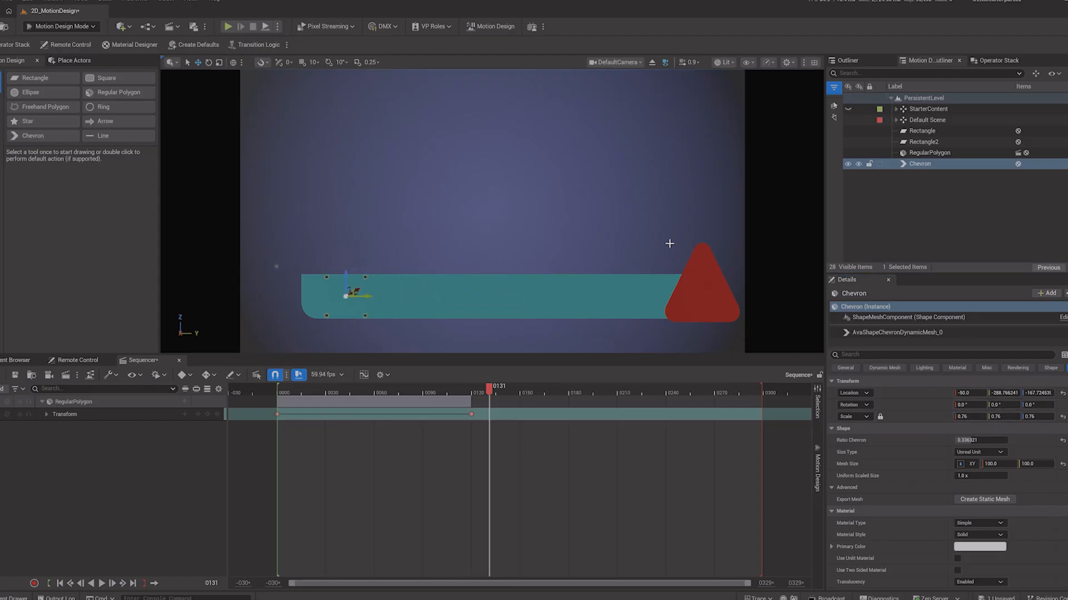
left_click_drag(970, 393, 955, 394)
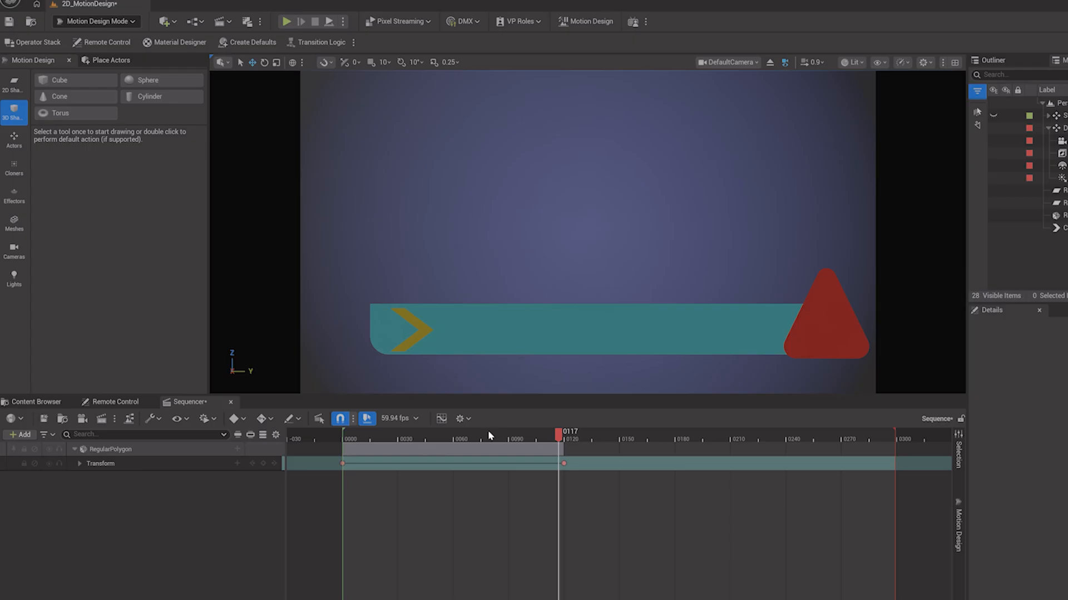
Step: Add a Cube from the 3D shapes, bevel its edges, and move it lower in the view
left_click(14, 84)
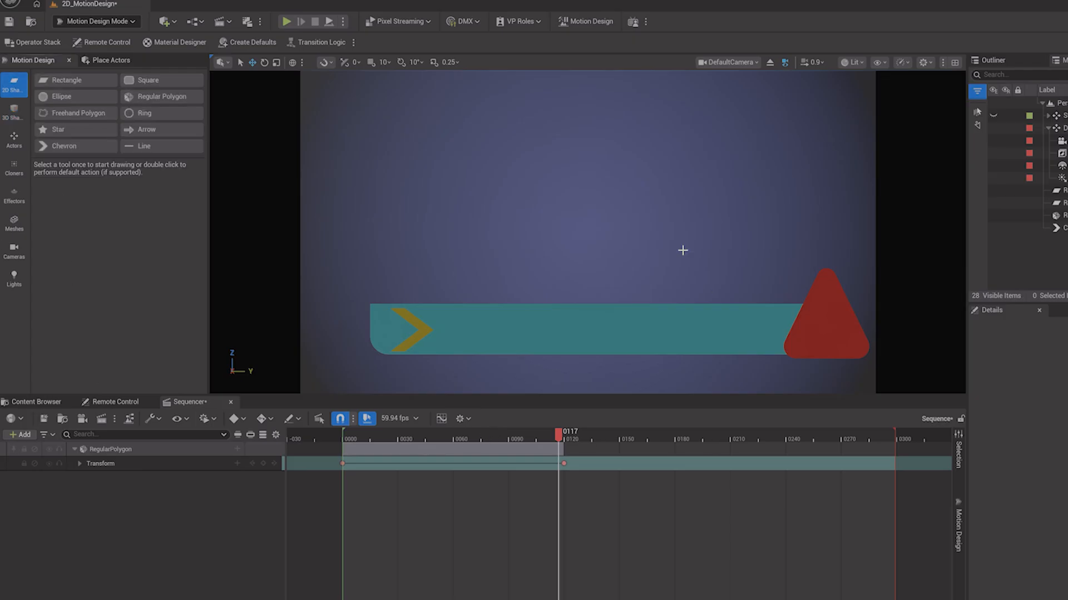
left_click(16, 118)
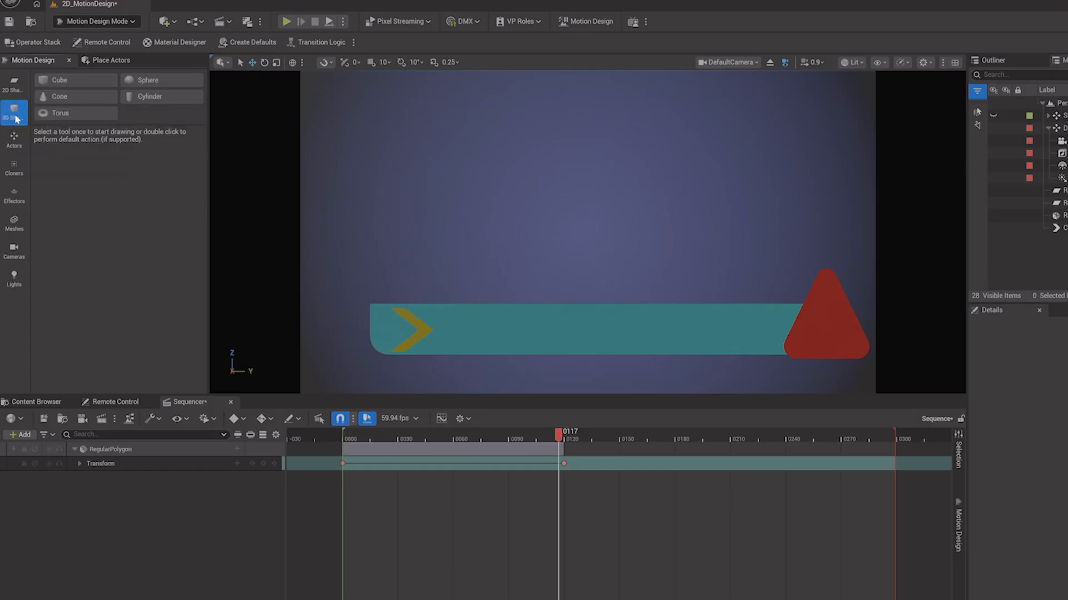
double_click(67, 81)
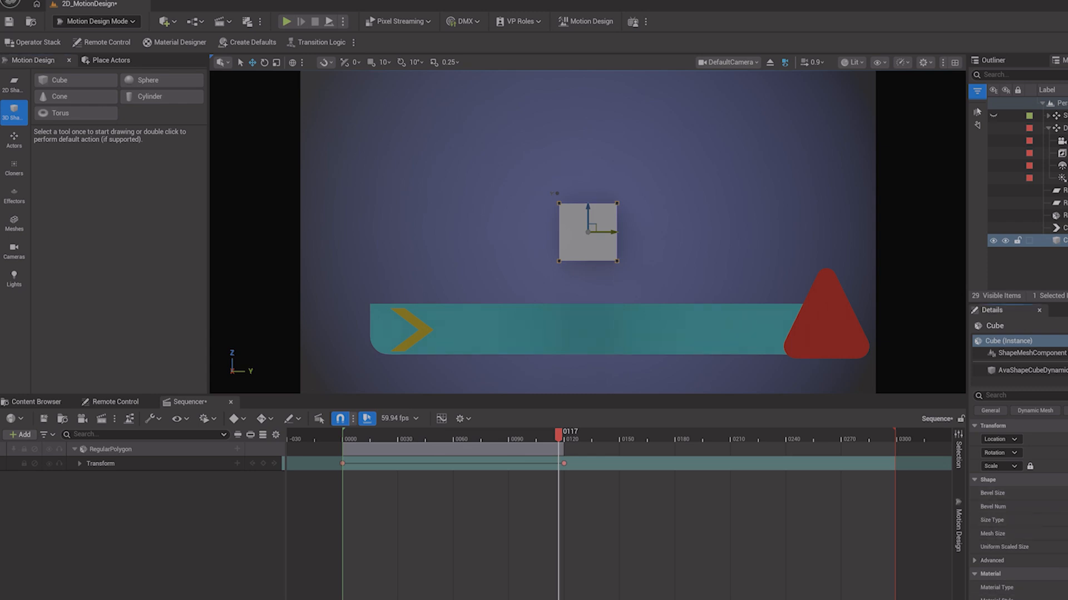
left_click_drag(1061, 494, 1066, 493)
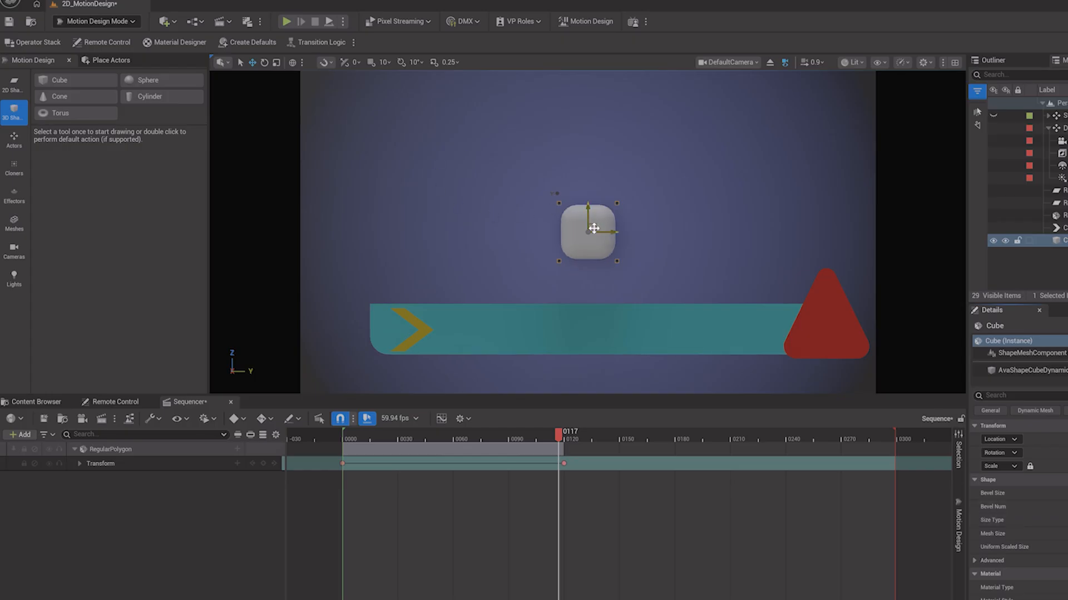
left_click_drag(590, 204, 590, 301)
left_click_drag(1059, 440, 1042, 439)
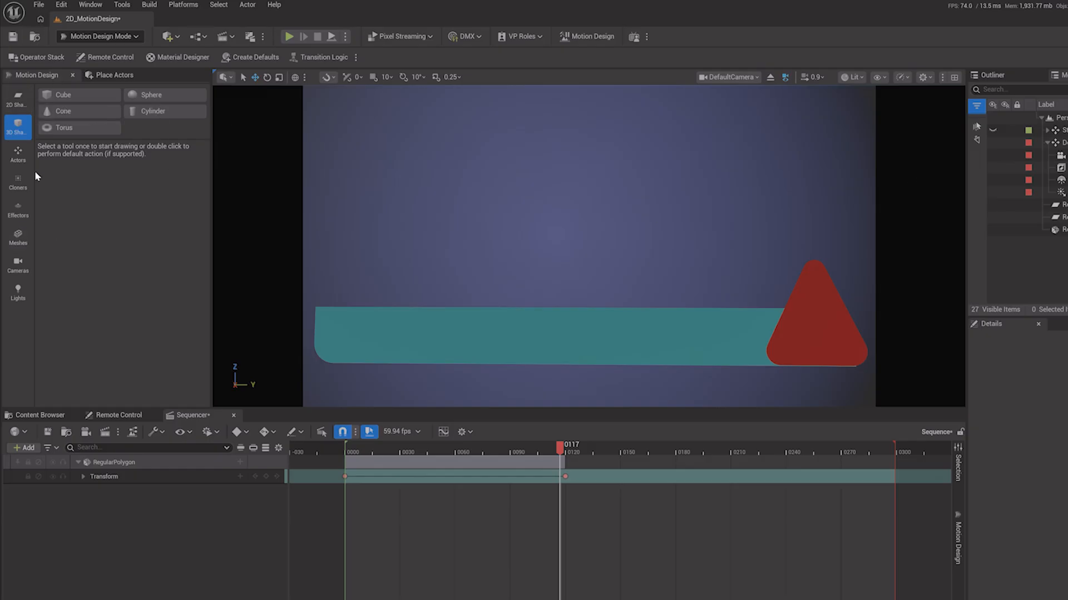
Step: Place a Text Actor in the viewport above the bar
left_click(18, 157)
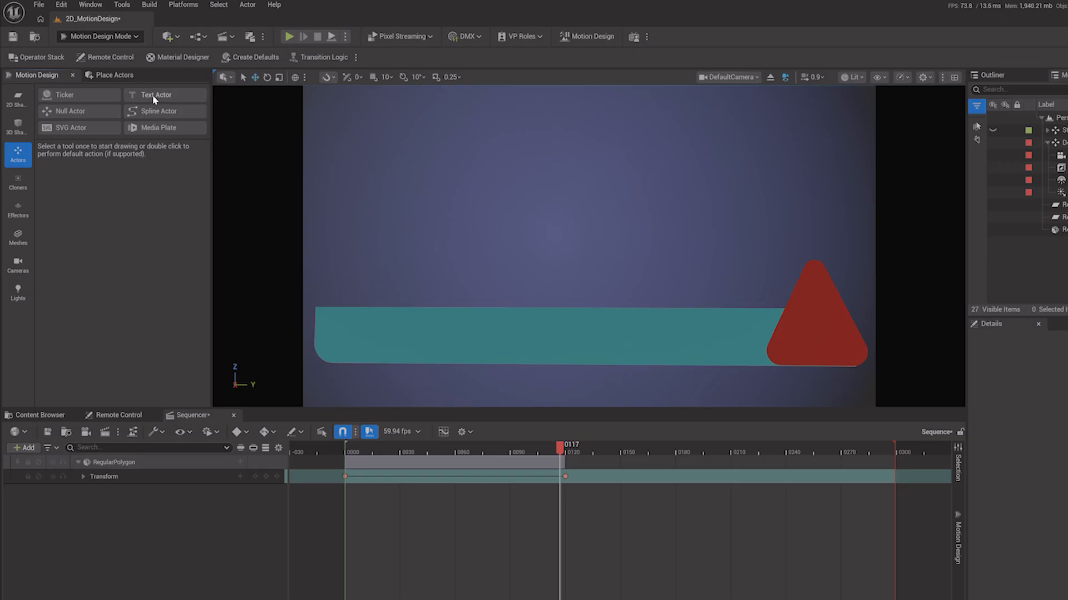
left_click(152, 94)
left_click(559, 228)
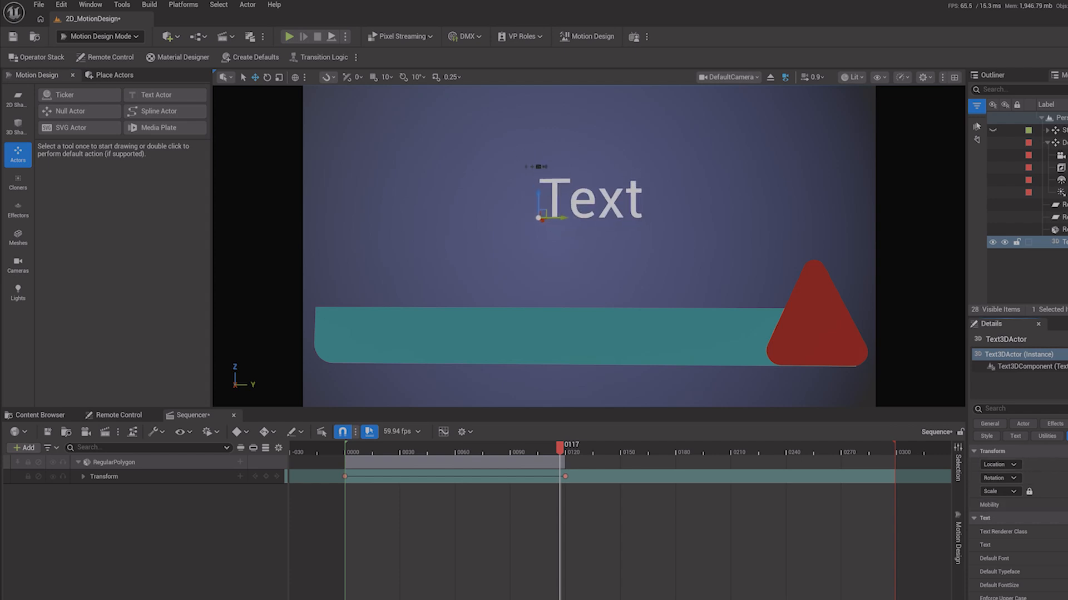
left_click_drag(534, 200, 539, 276)
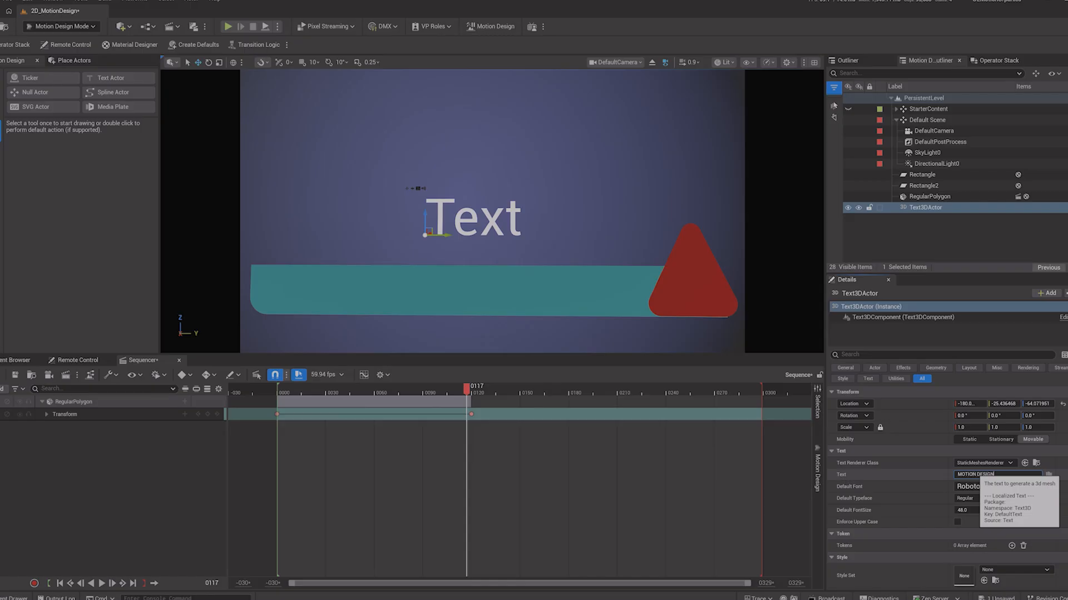
Step: Enter MOTION DESIGN as the text, keep the Roboto font, and set the typeface to Bold Italic
key("Return")
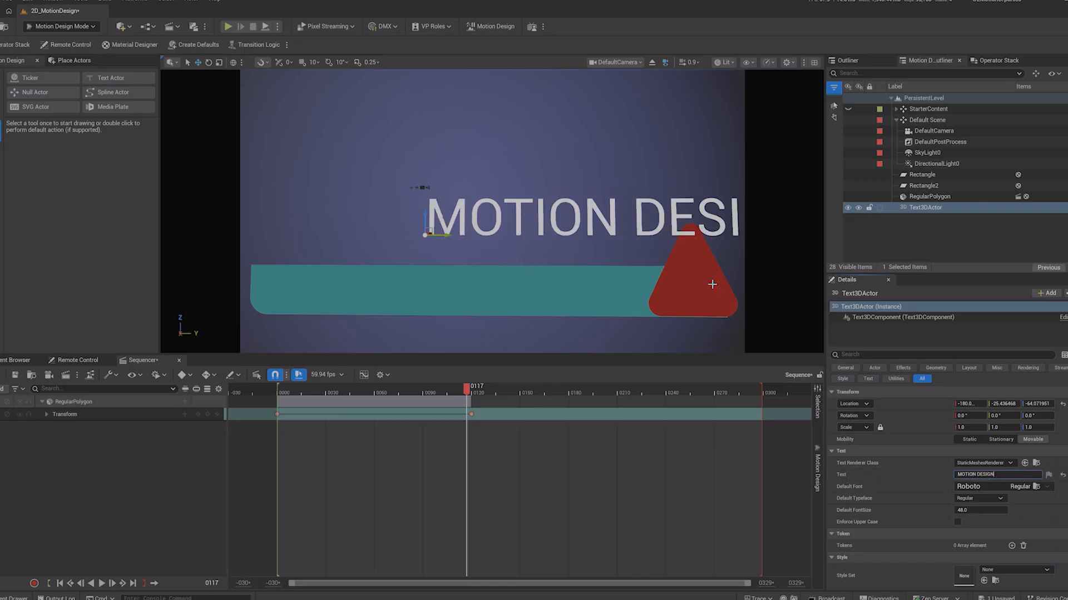
left_click(993, 488)
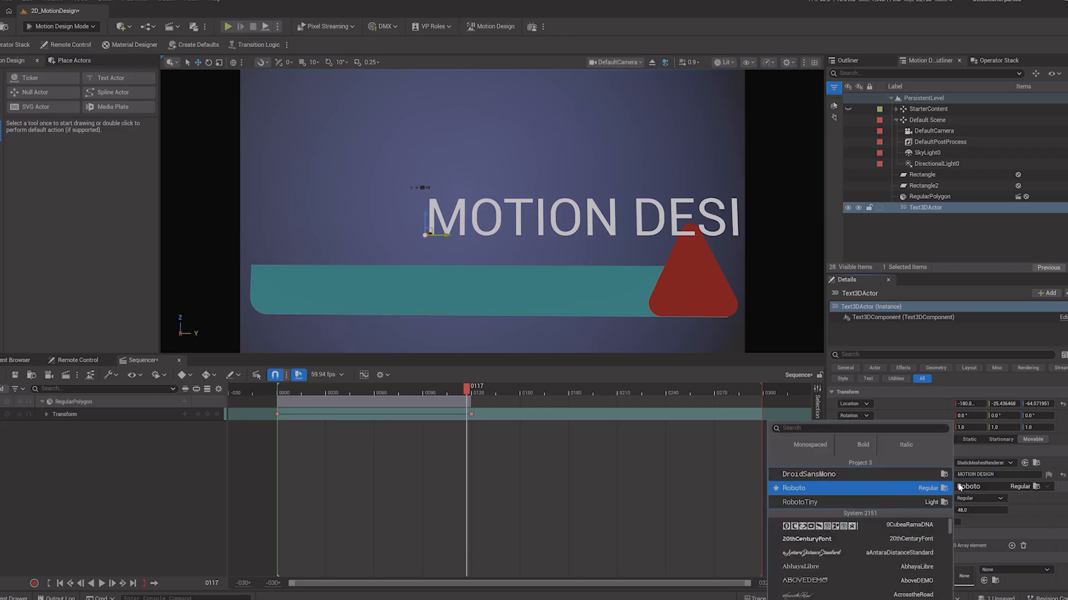
left_click(1035, 504)
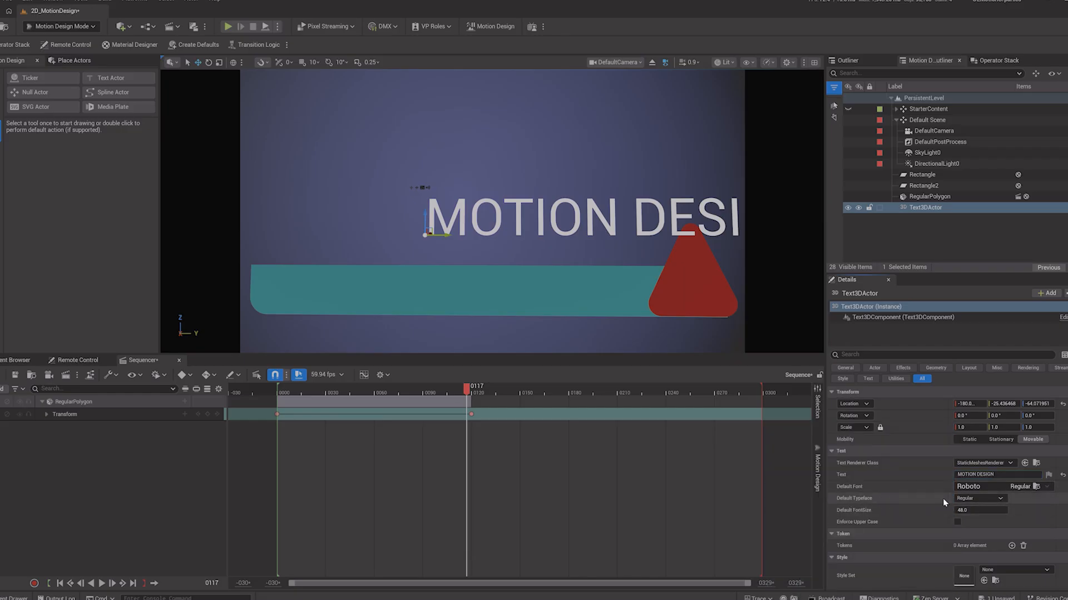
left_click(974, 500)
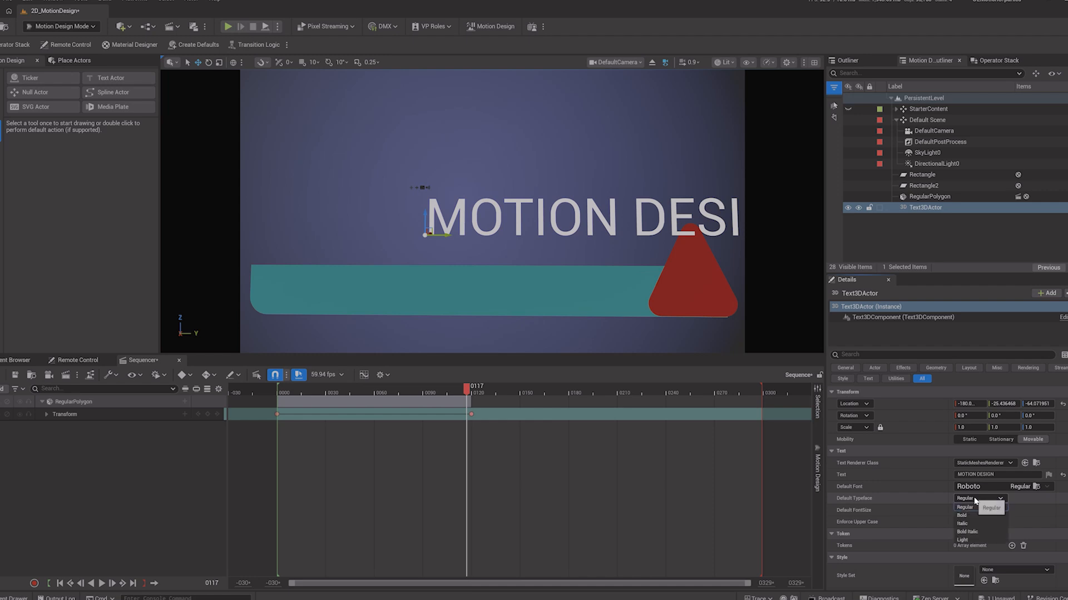
left_click(975, 533)
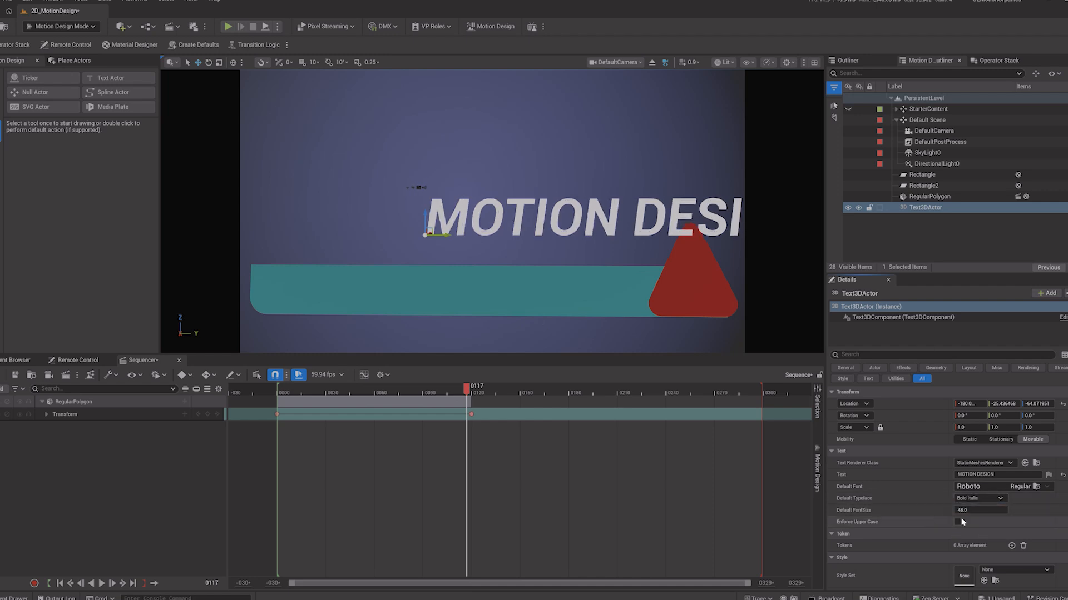
Step: Reduce the font size to about 44.3 and center-align the text horizontally and vertically
mouse_move(962, 510)
left_mouse_down()
mouse_move(995, 510)
mouse_move(945, 510)
left_mouse_up()
scroll(912, 494, "down", 1)
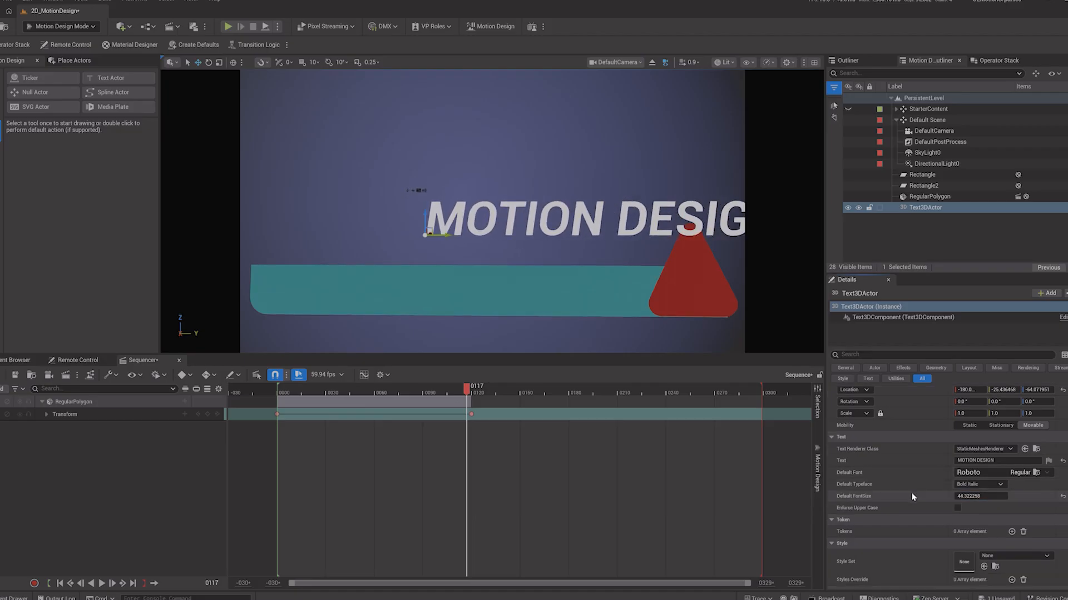
scroll(912, 497, "down", 5)
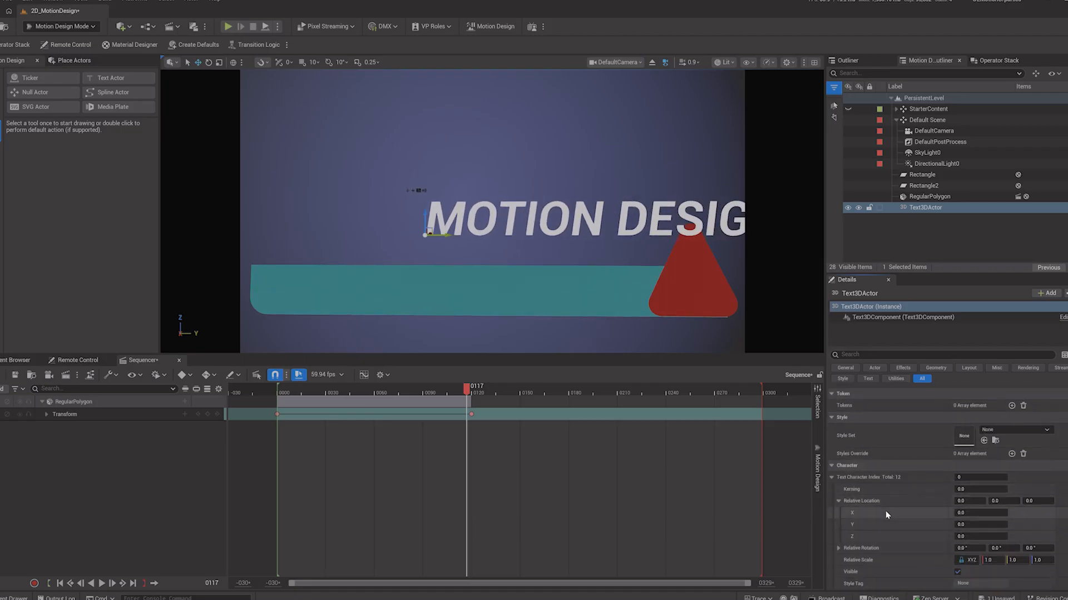
scroll(898, 507, "down", 5)
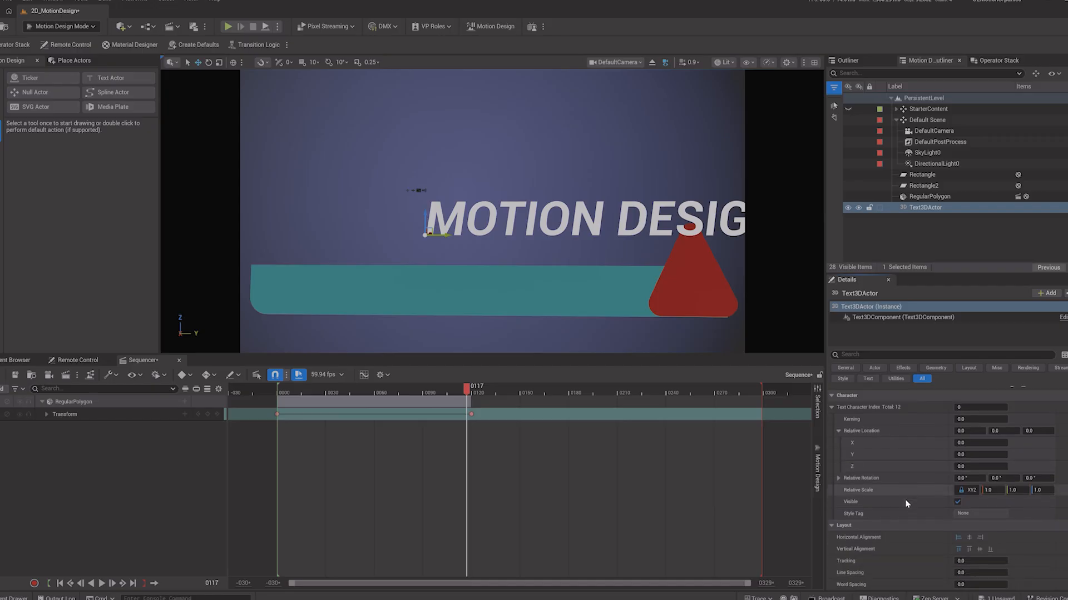
scroll(906, 503, "down", 4)
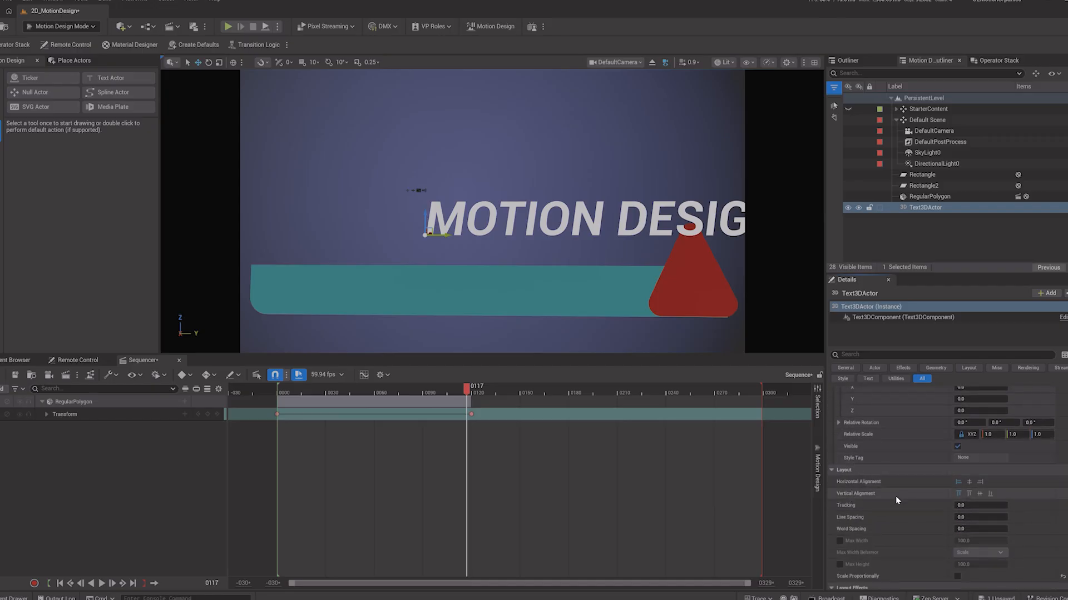
left_click(969, 481)
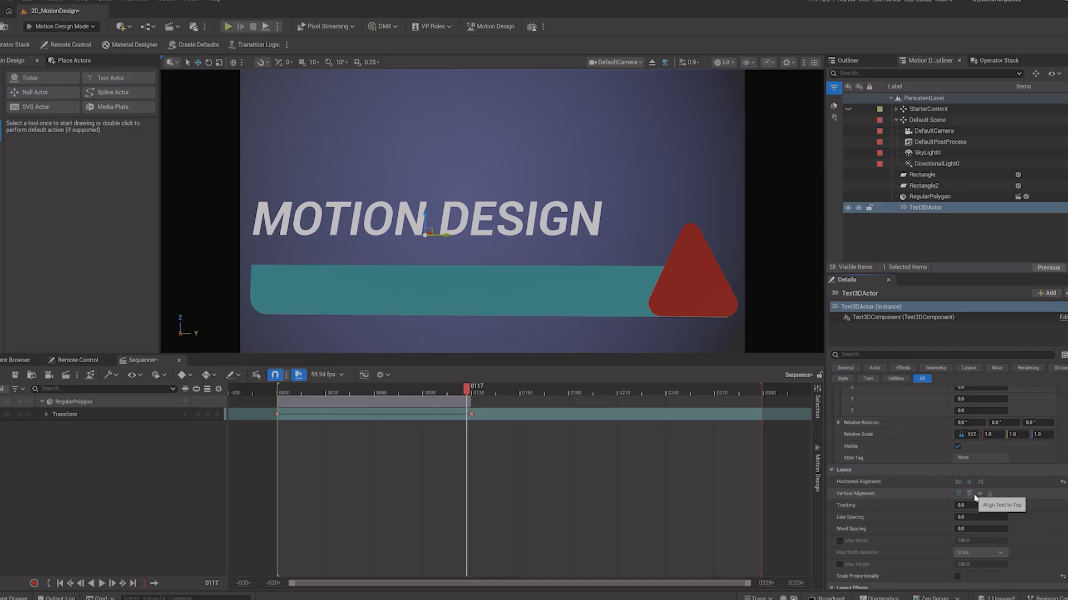
left_click(979, 494)
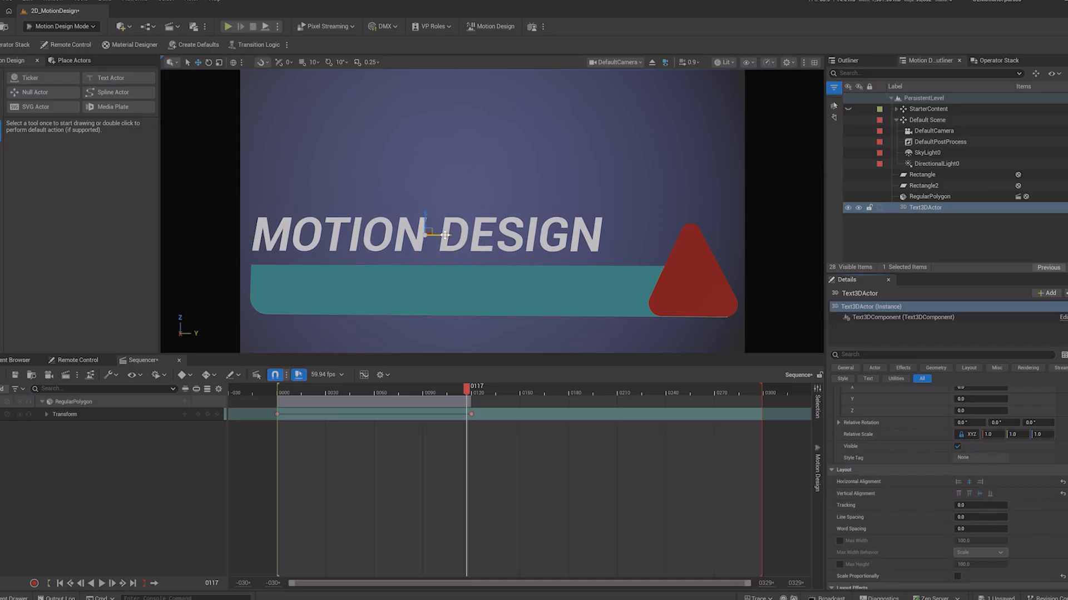
Step: Move the title down onto the bar, then adjust the character kerning to about 78 and nudge its relative X location, undoing each attempt
left_click_drag(445, 236, 471, 290)
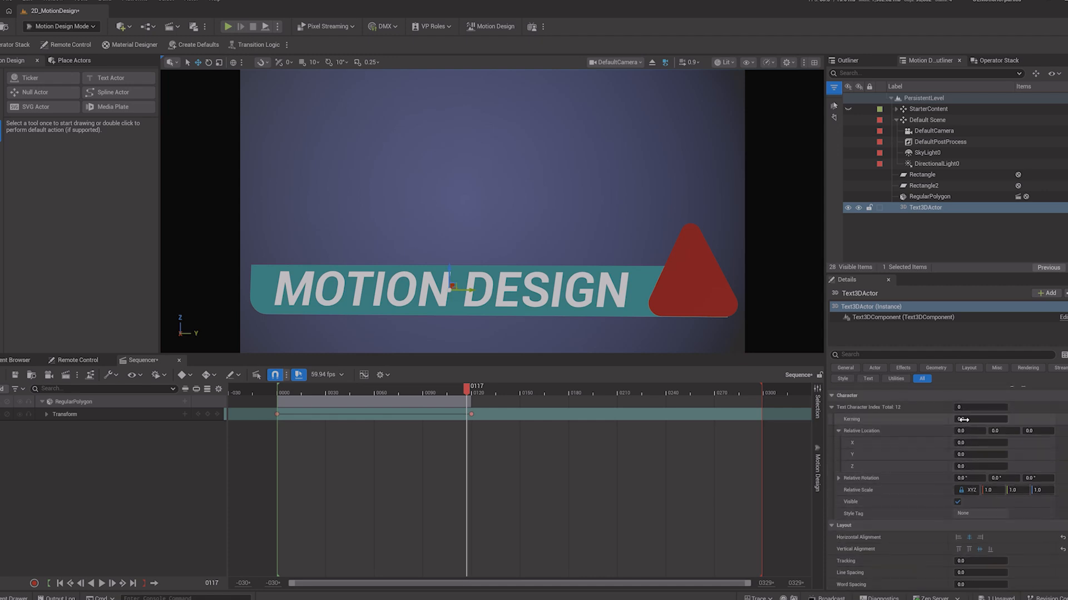
left_click_drag(980, 419, 1004, 420)
key("ctrl+z")
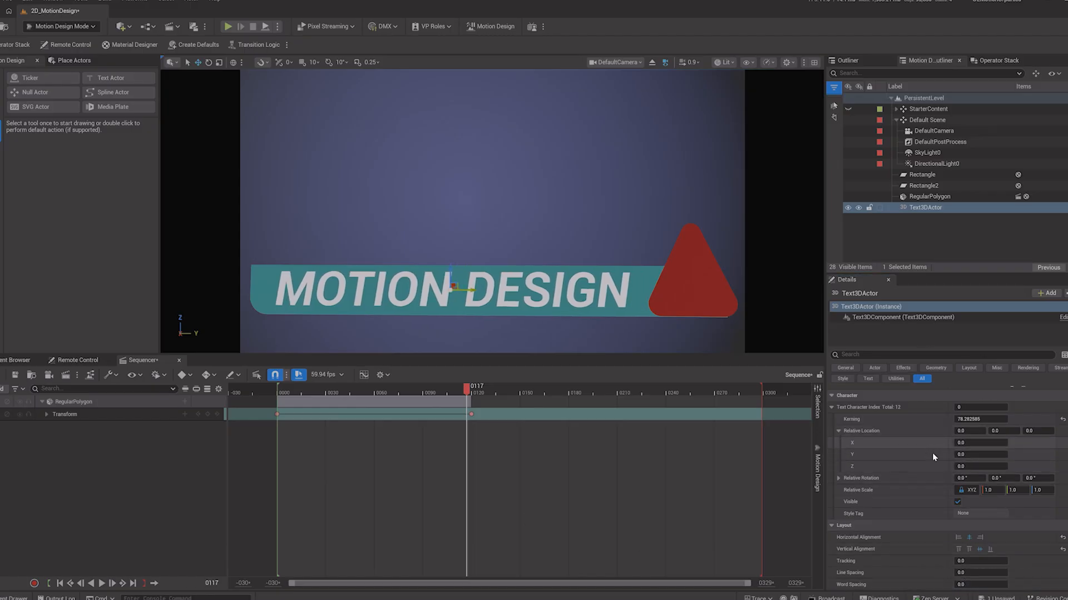
left_click_drag(962, 442, 968, 452)
key("ctrl+z")
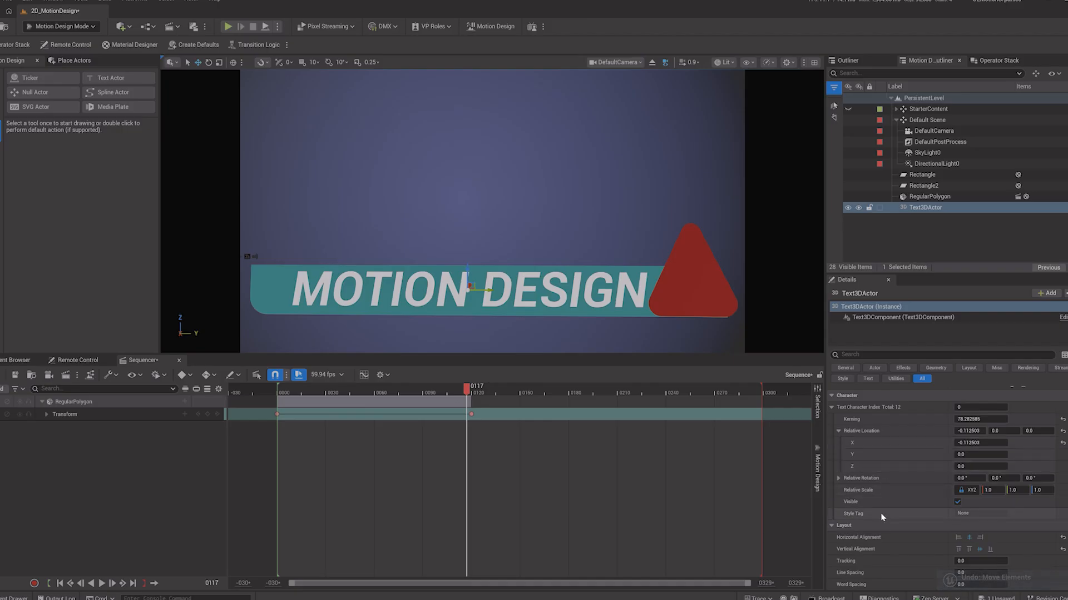
Step: Set the text tracking to about 3.6 and shift the title slightly left along the bar
scroll(904, 484, "down", 4)
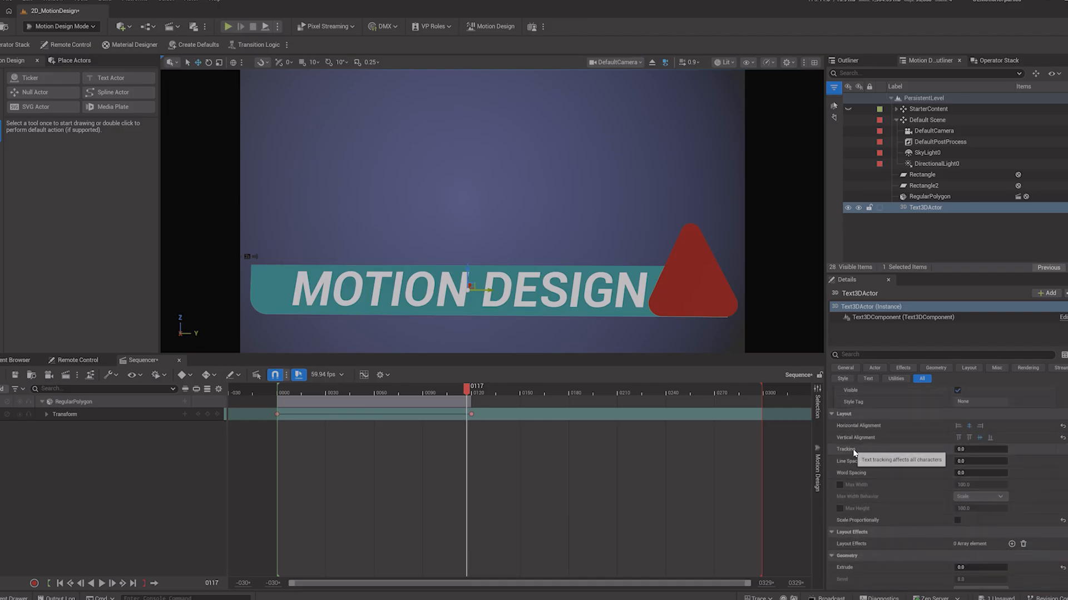
left_click_drag(973, 449, 1009, 450)
mouse_move(488, 290)
left_mouse_down()
mouse_move(465, 290)
mouse_move(473, 289)
left_mouse_up()
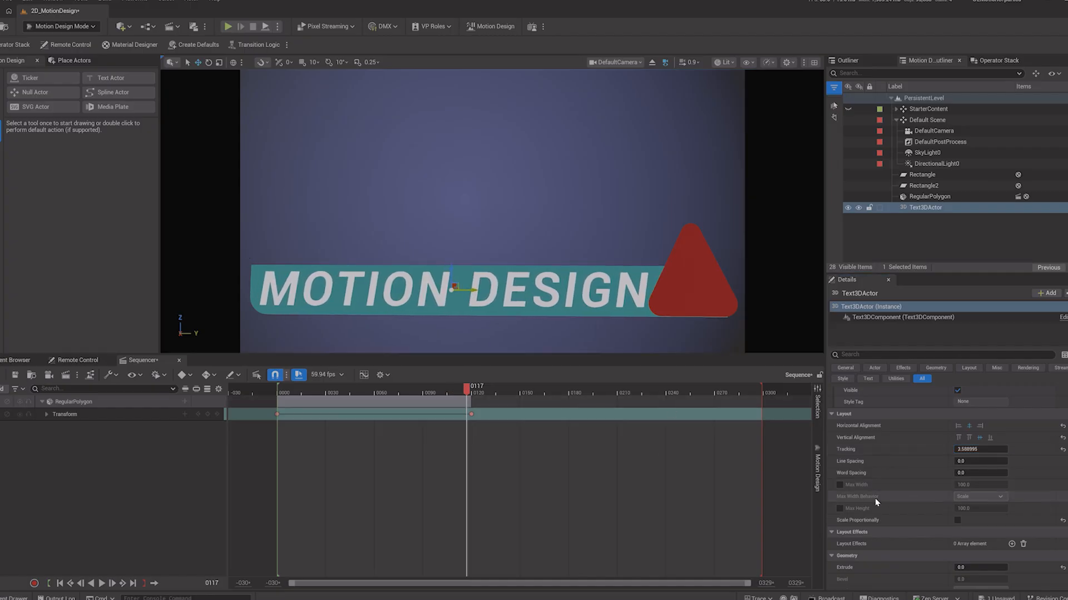
Step: Set the word spacing to about -13.1 and increase the text's extrusion
scroll(912, 460, "down", 1)
left_click_drag(962, 461, 947, 461)
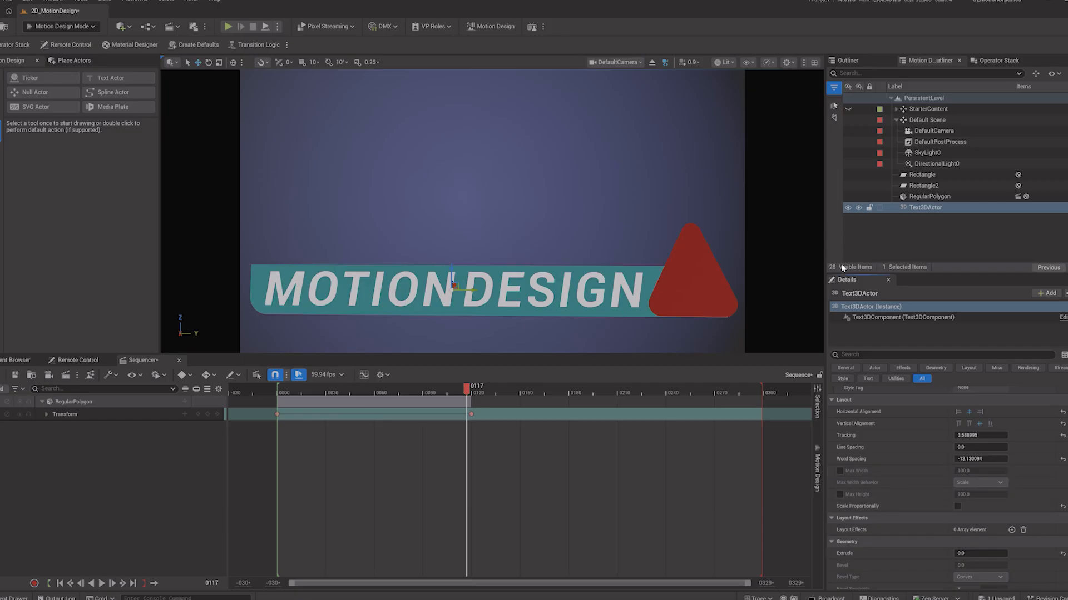
scroll(900, 472, "down", 3)
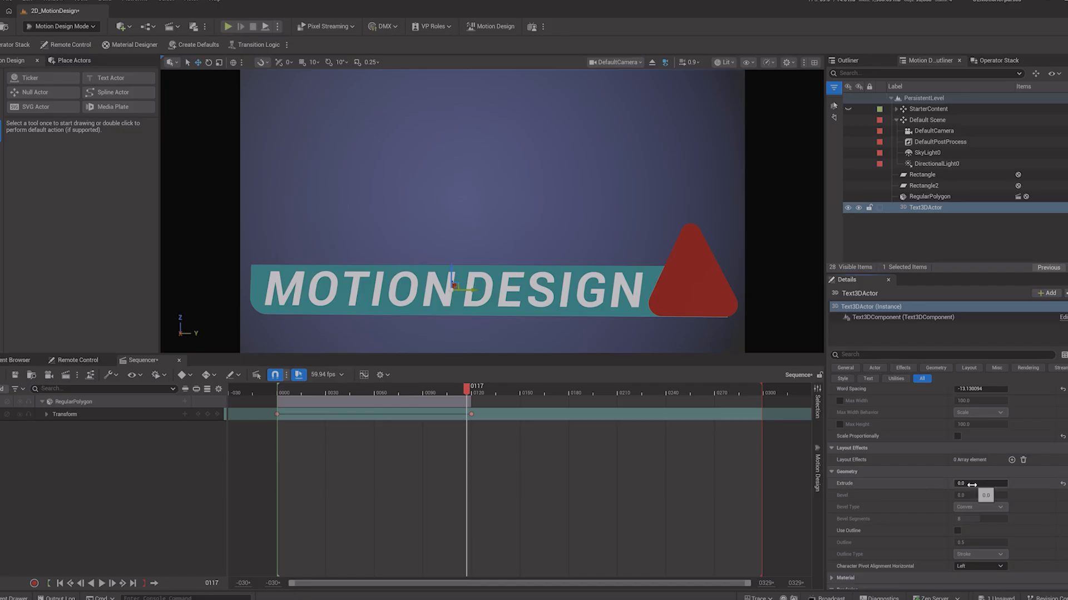
left_click_drag(980, 483, 1001, 483)
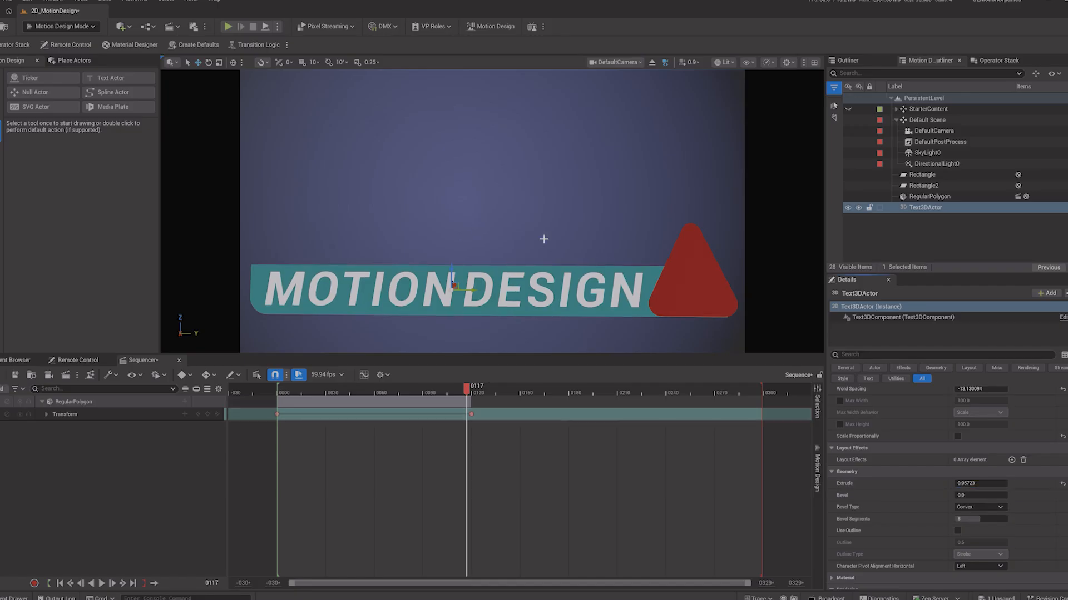
Step: Switch the viewport from the default camera to Perspective view and focus on the title text actor
left_click(707, 286, "ctrl")
left_click(769, 278)
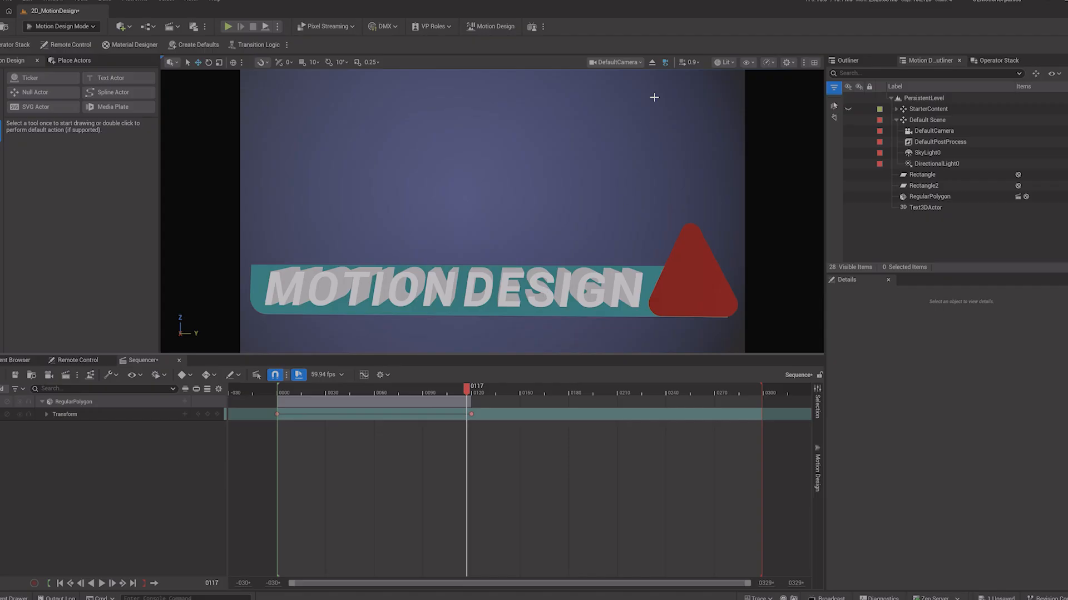
left_click(616, 62)
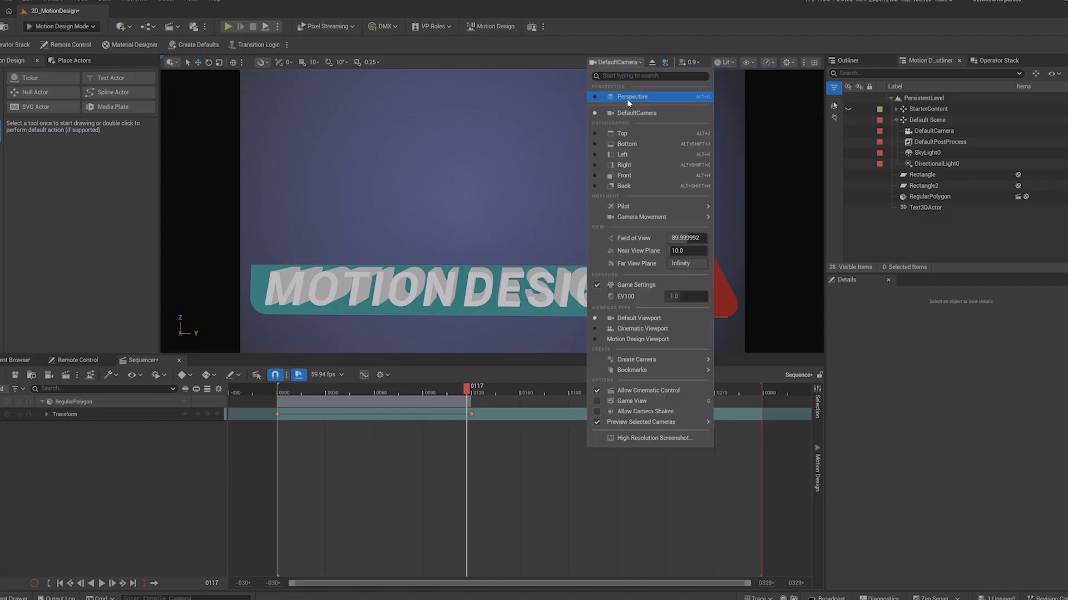
left_click(629, 99)
right_click_drag(301, 274, 361, 290)
right_click_drag(179, 262, 273, 272)
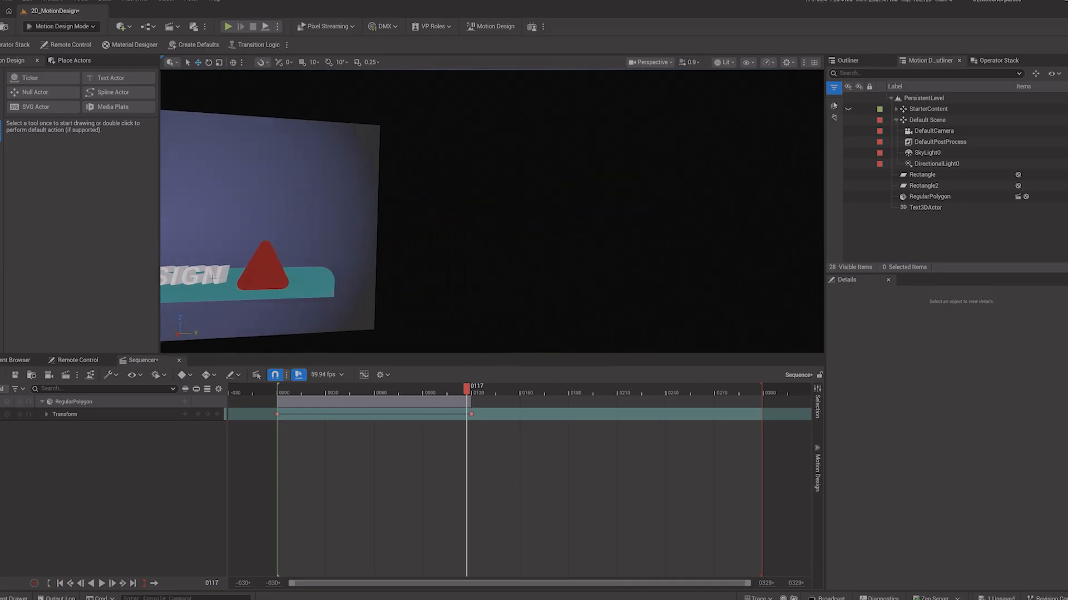
left_click(213, 277)
key("f")
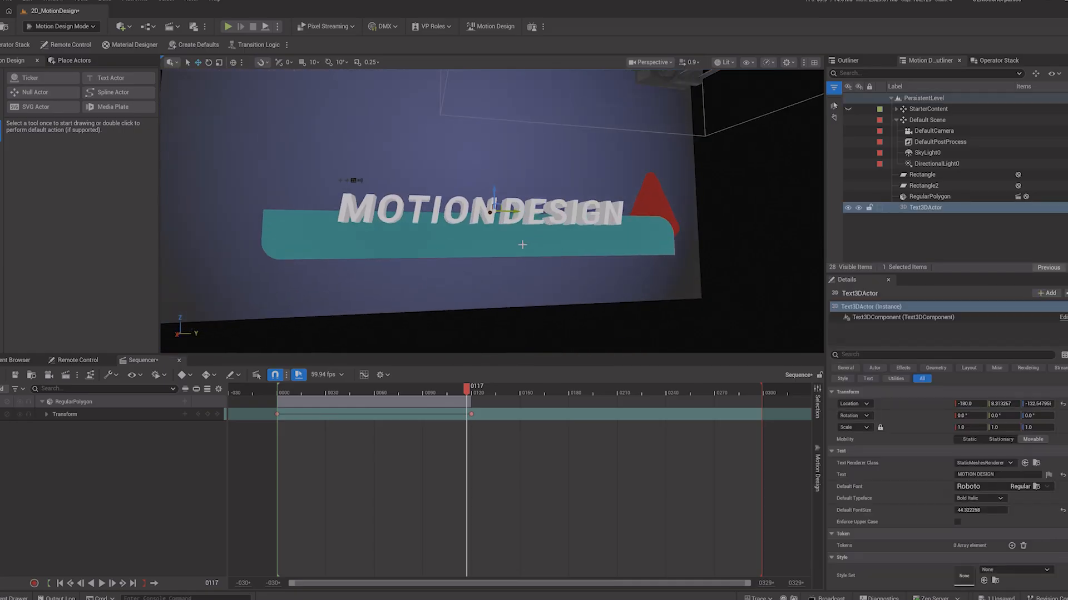
Step: Set the title's bevel to about 4.16
left_click_drag(519, 247, 323, 269, "alt")
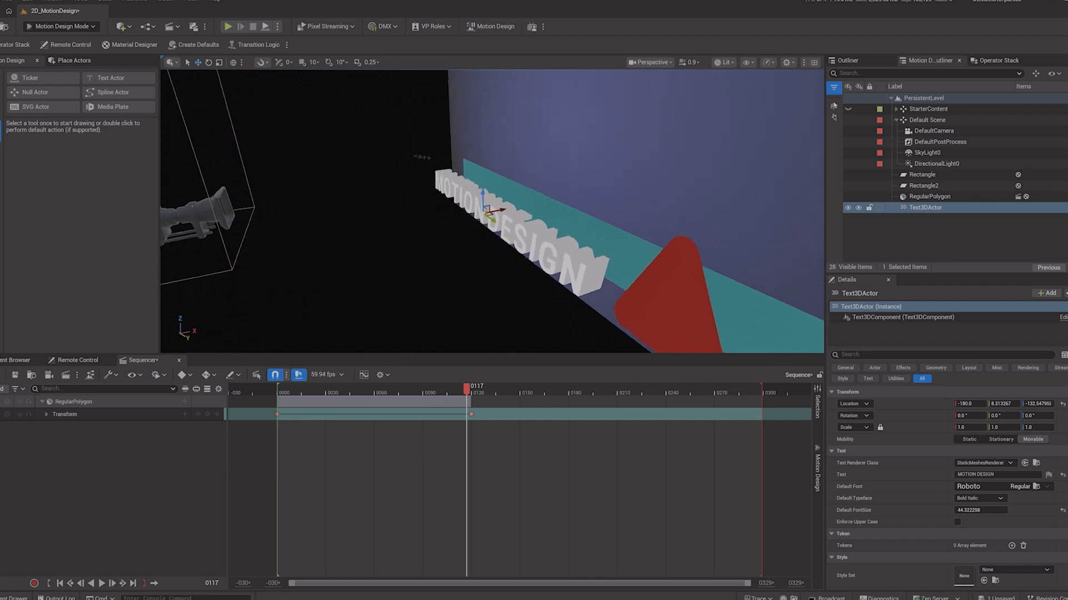
left_click_drag(625, 231, 681, 228, "alt")
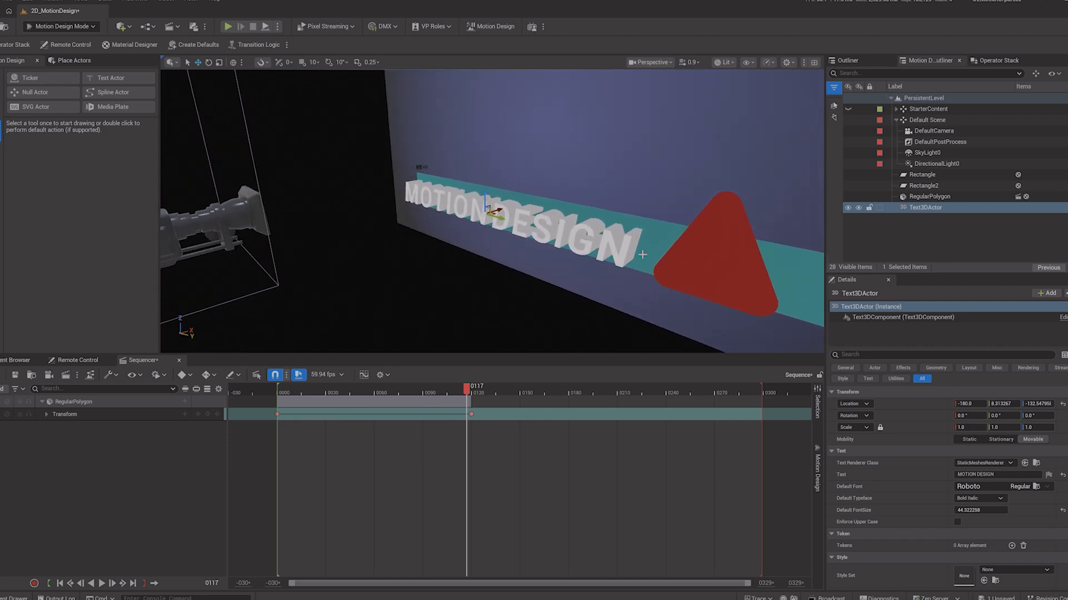
scroll(937, 509, "down", 3)
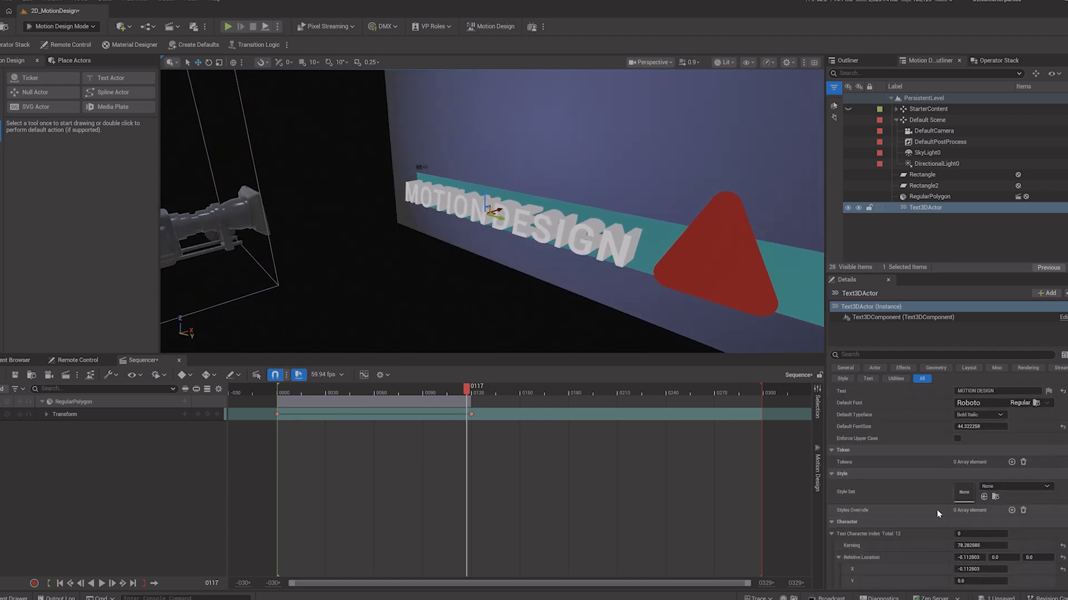
scroll(939, 523, "down", 4)
left_click_drag(970, 509, 1006, 510)
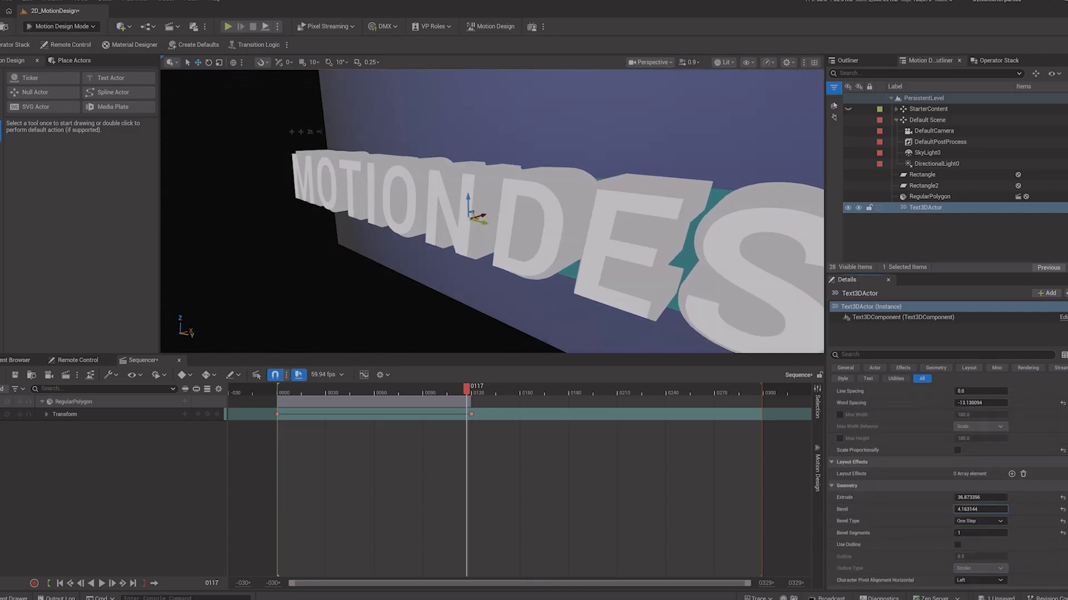
Step: Set the title's bevel type to Two Steps after trying Concave and Convex
left_click(961, 523)
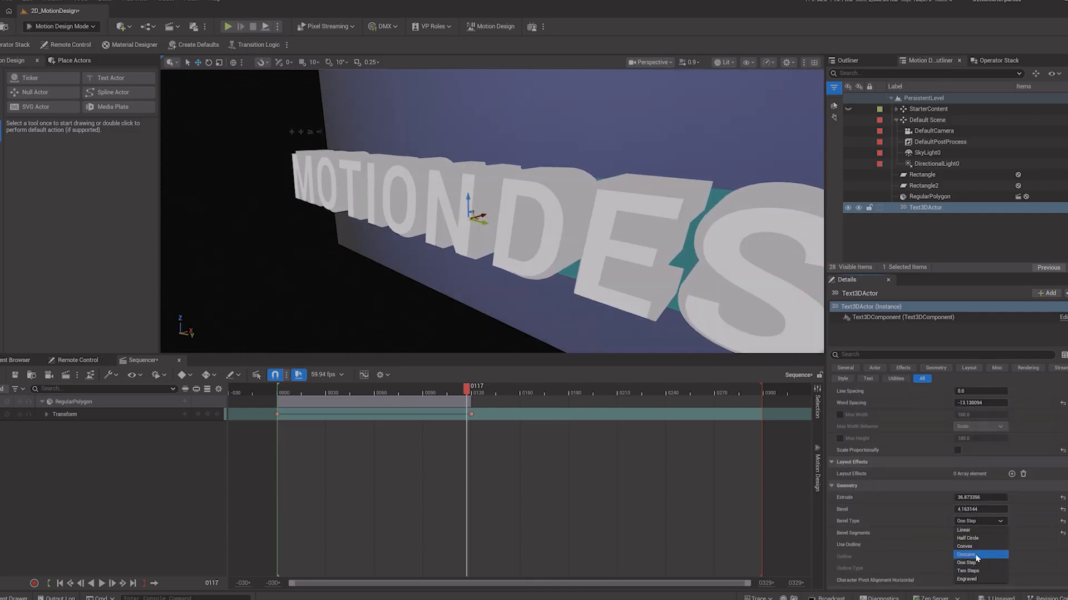
left_click(977, 556)
left_click(975, 521)
left_click(971, 547)
left_click(976, 521)
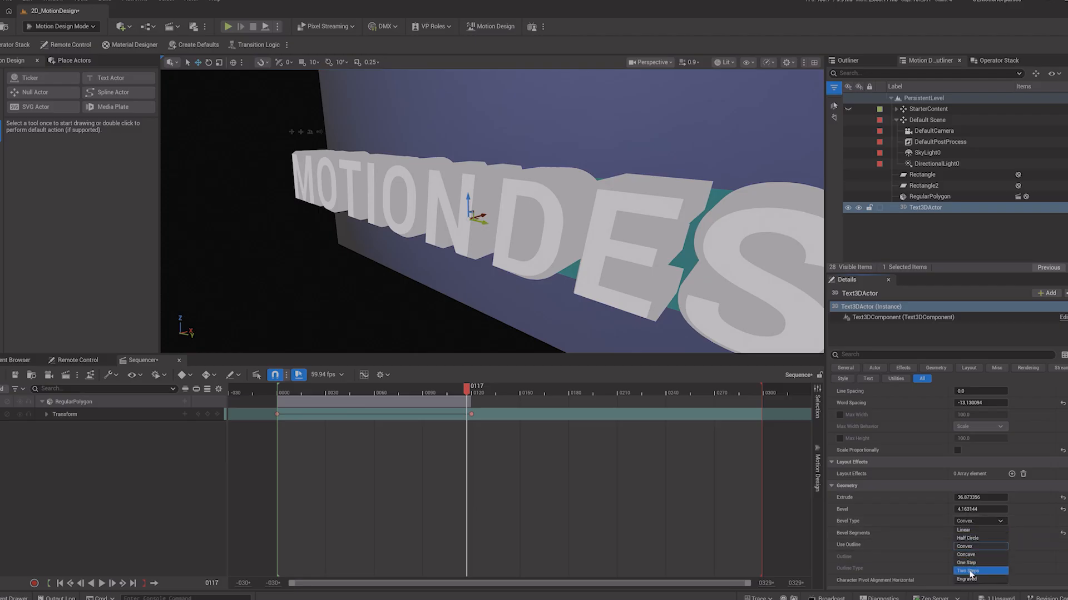
left_click(966, 562)
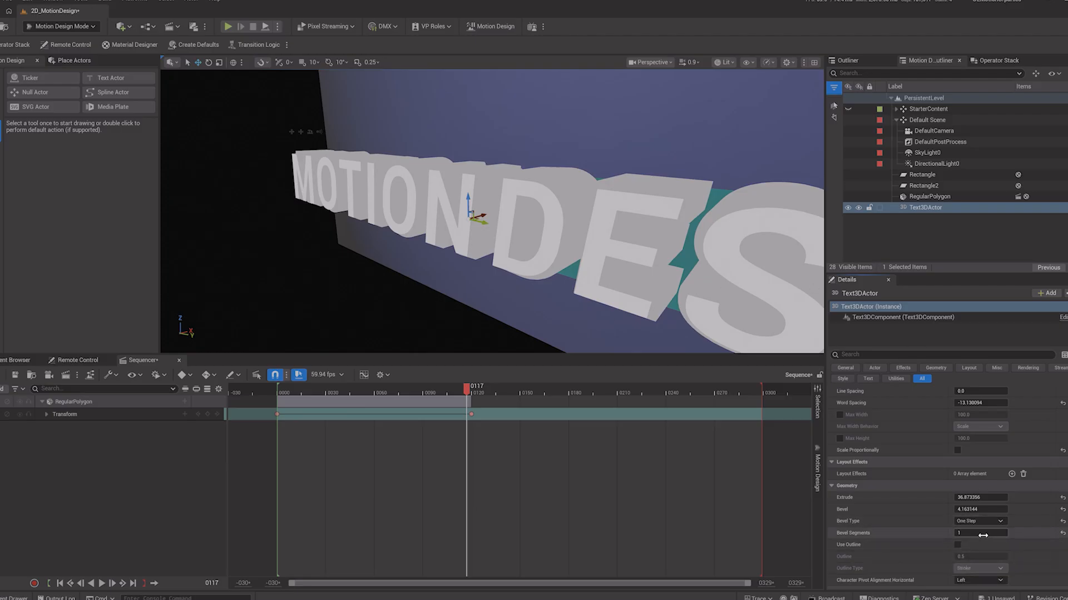
left_click(970, 522)
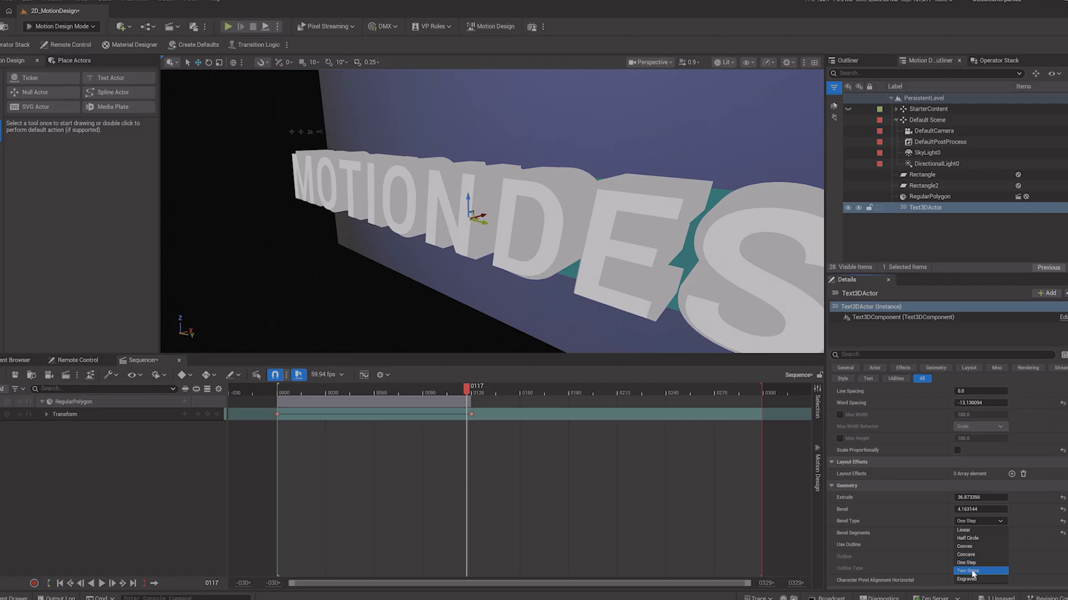
left_click(968, 571)
Step: Set the title's front material color to red
scroll(1017, 518, "down", 3)
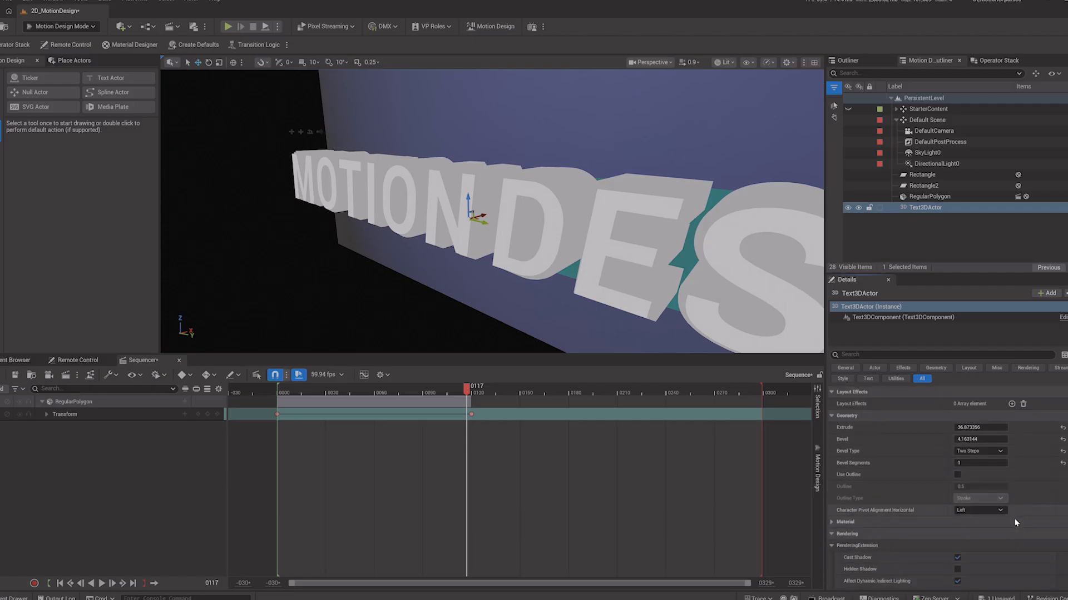
scroll(1008, 519, "down", 2)
left_click(831, 482)
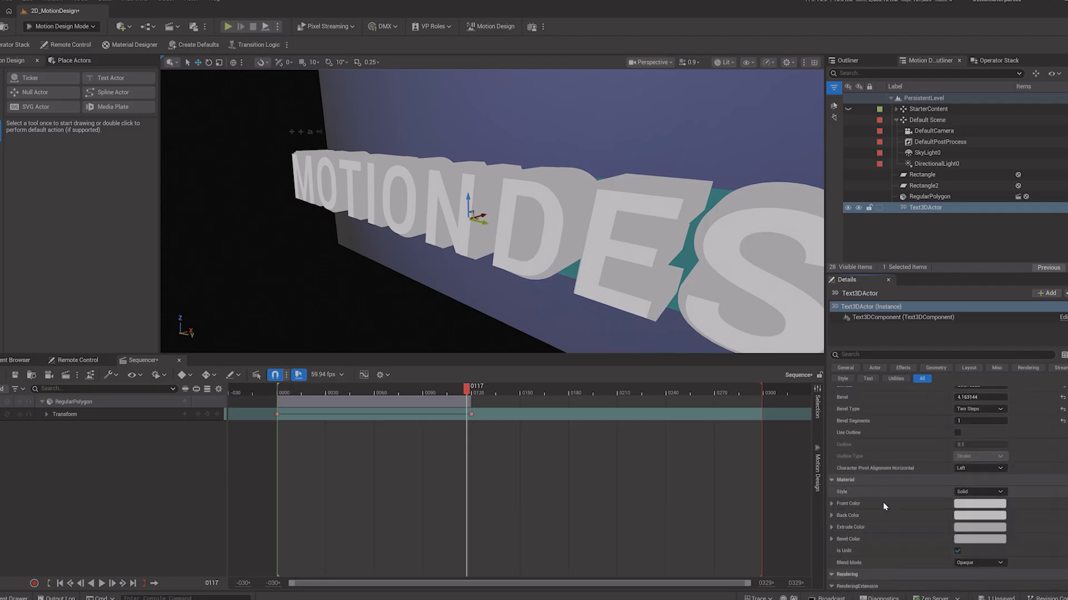
scroll(898, 503, "down", 1)
left_click(966, 478)
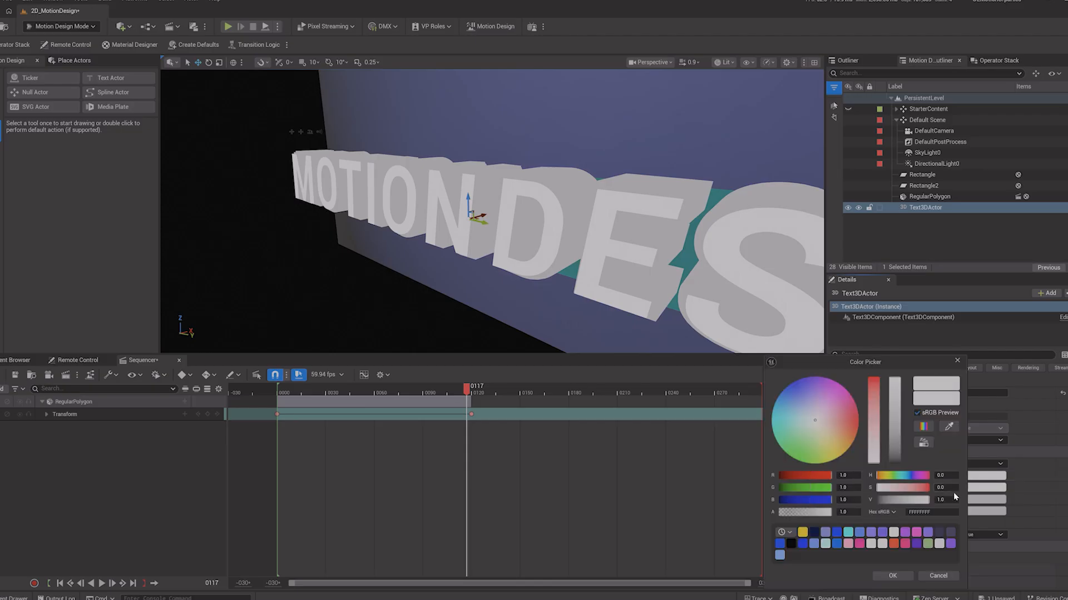
left_click_drag(842, 411, 857, 416)
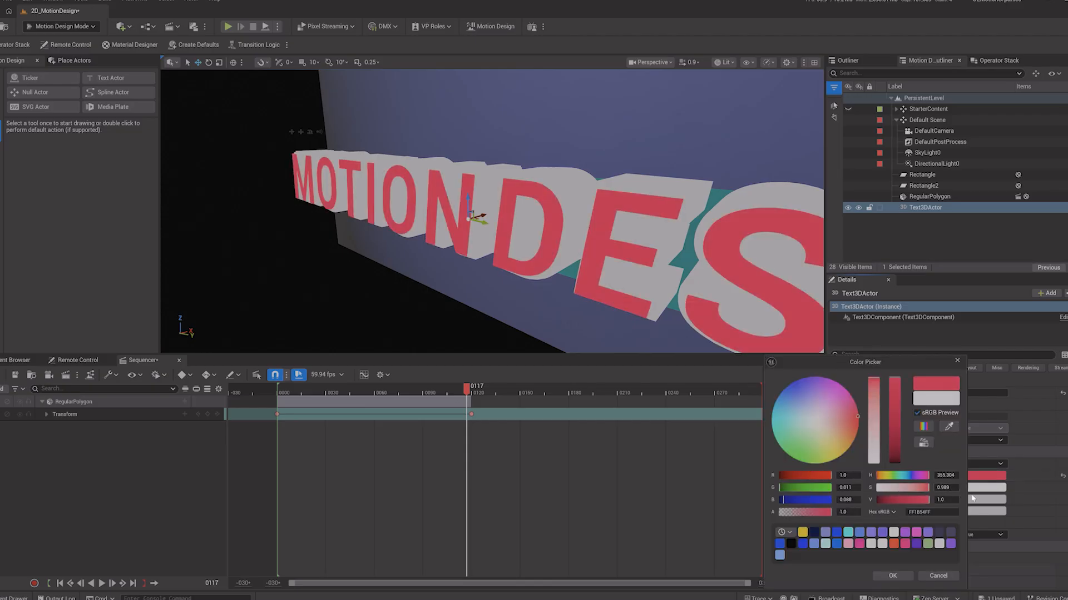
Step: Set the title's back color to orange and its extrude color to purple
left_click(973, 499)
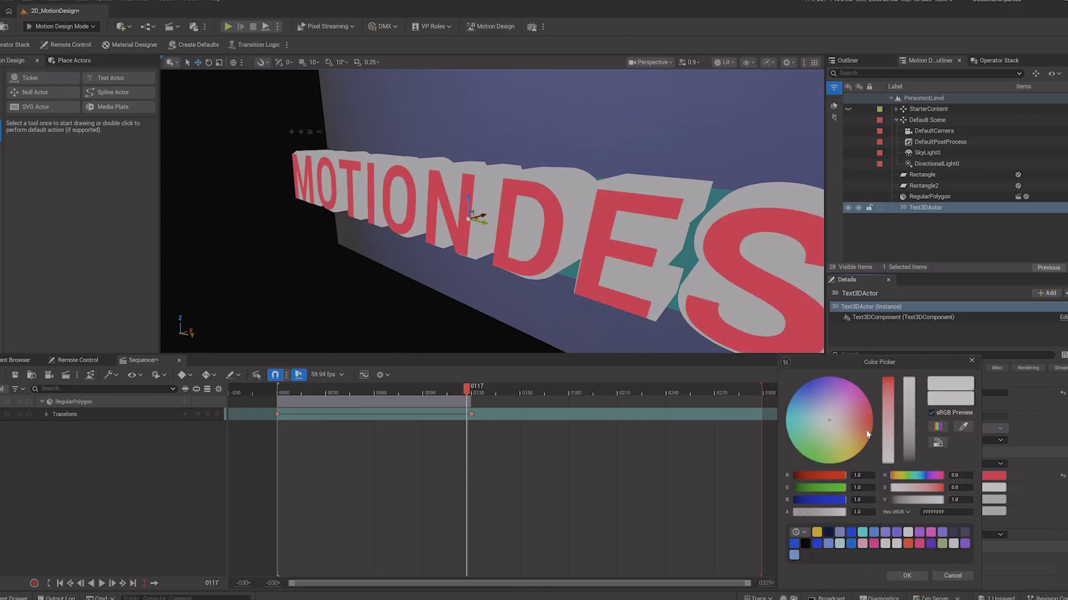
left_click_drag(862, 418, 861, 424)
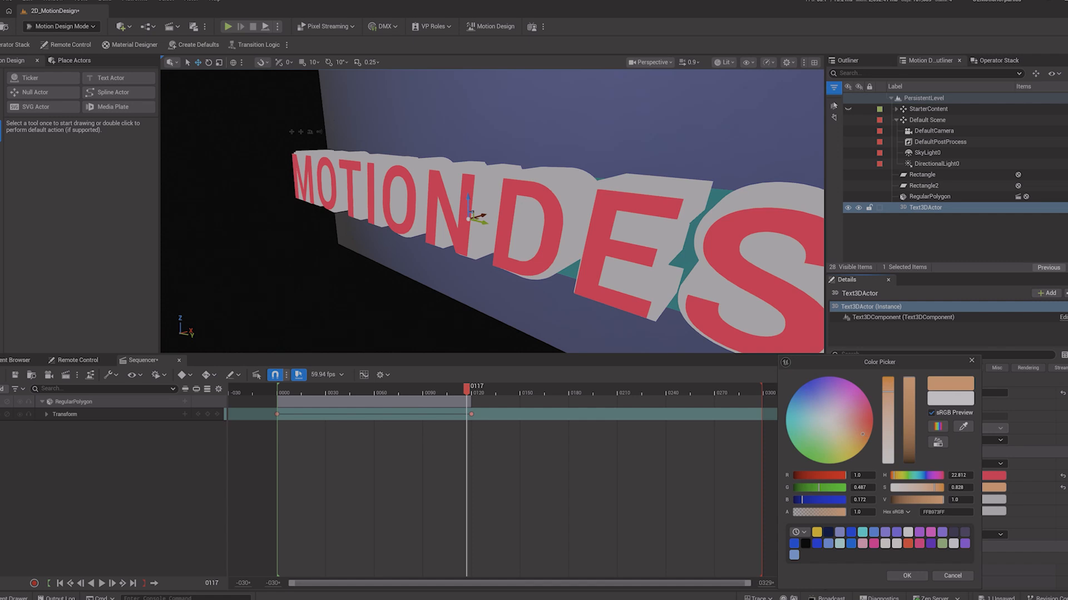
left_click(915, 577)
left_click(985, 500)
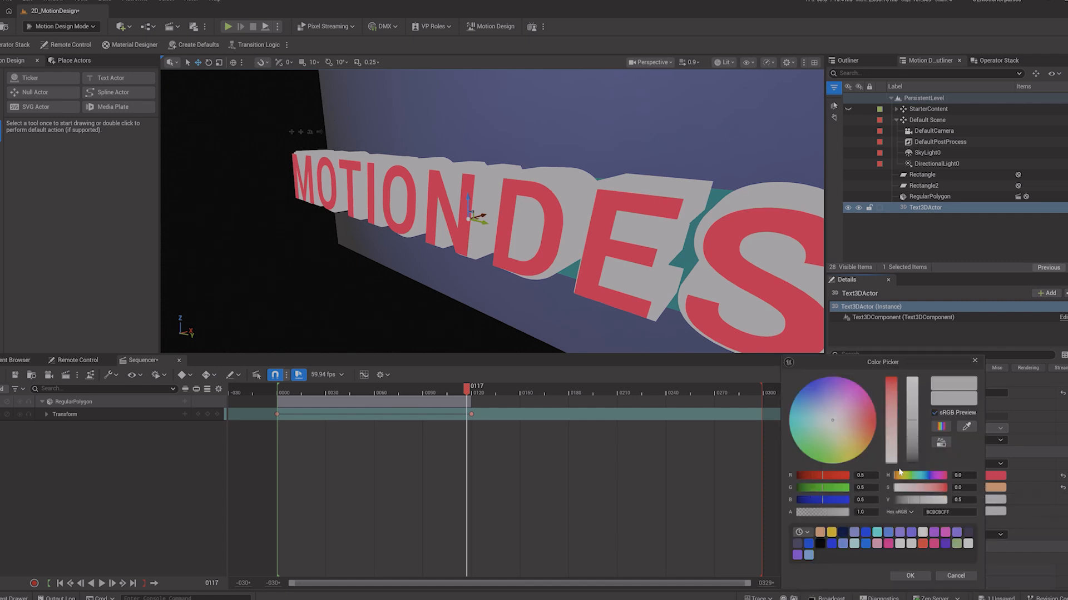
left_click_drag(822, 390, 817, 381)
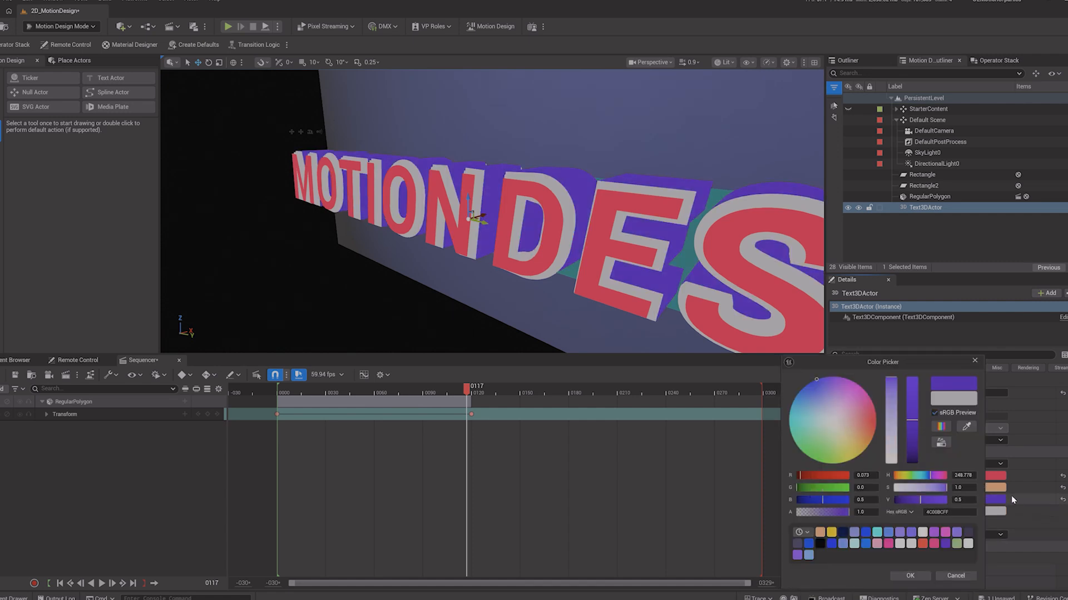
left_click(923, 578)
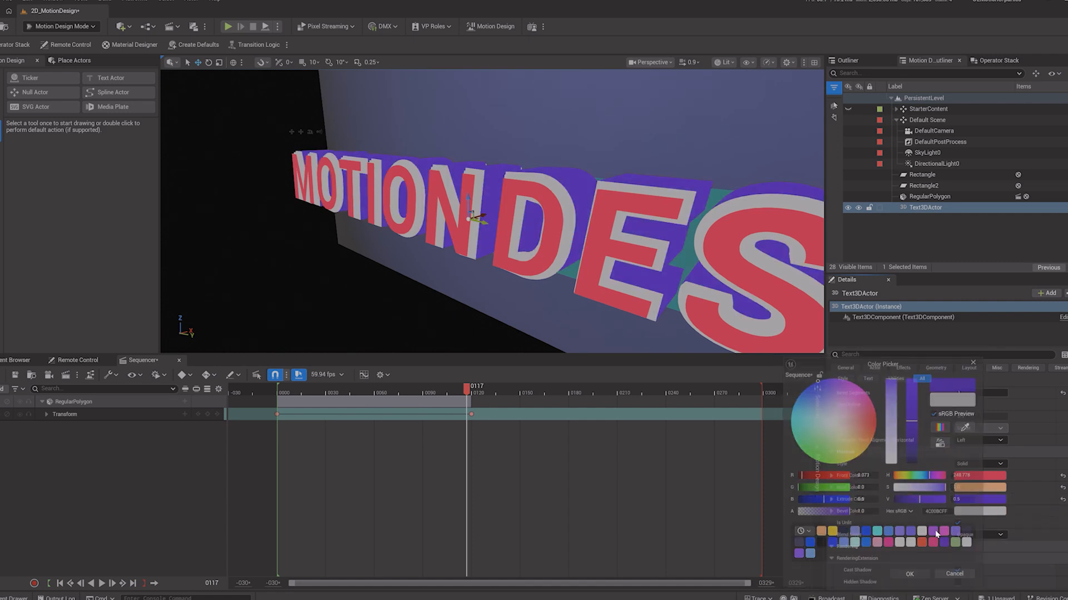
Step: Set the title's bevel color to teal
left_click(966, 516)
mouse_move(841, 435)
left_mouse_down()
mouse_move(831, 427)
mouse_move(824, 440)
mouse_move(777, 423)
left_mouse_up()
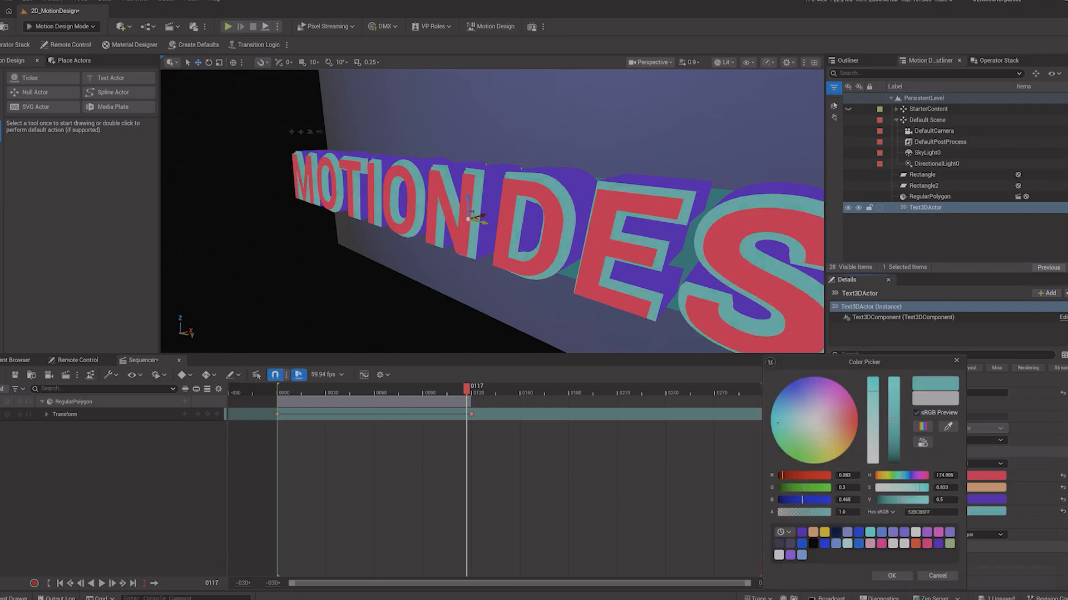
left_click(892, 577)
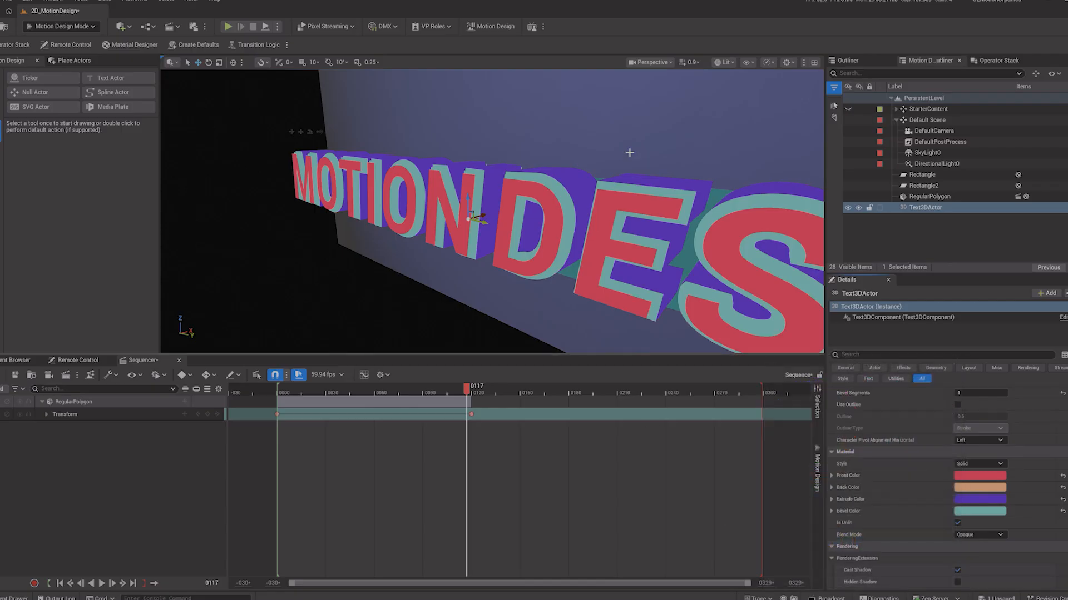
Step: Switch the viewport back to the default camera and reselect the title text actor
left_click(650, 62)
left_click(665, 114)
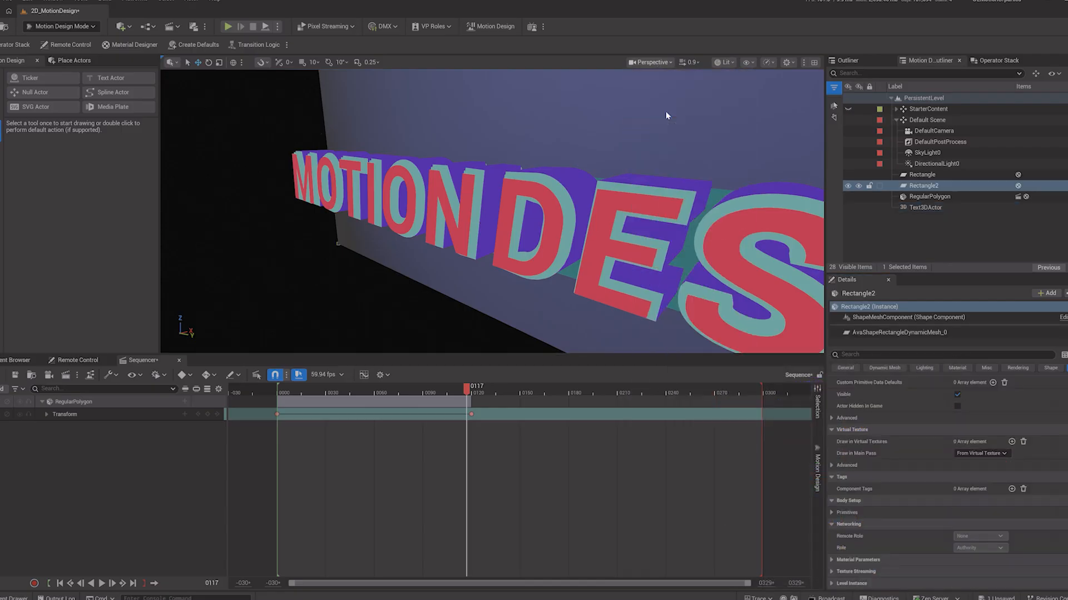
left_click(603, 287)
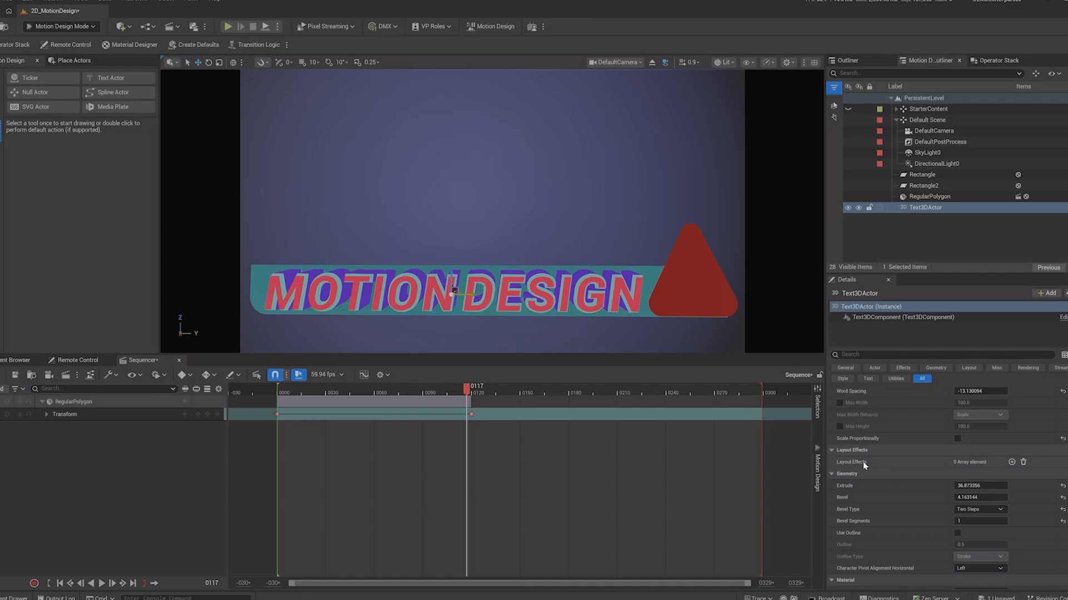
Step: Add a TransformEffect layout effect to the title and enable its location animation
left_click(1011, 462)
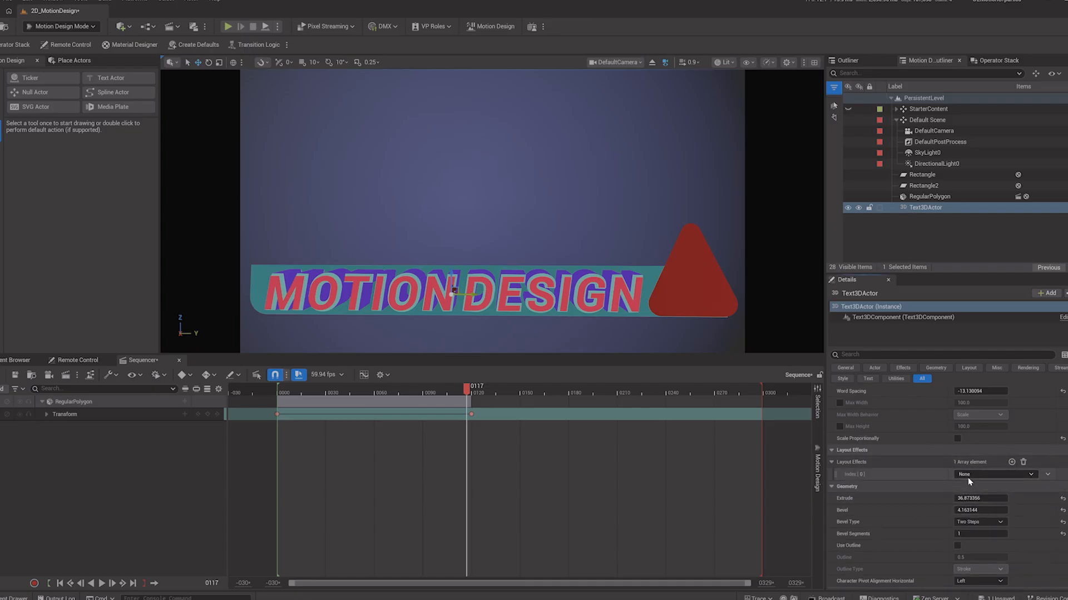
left_click(981, 475)
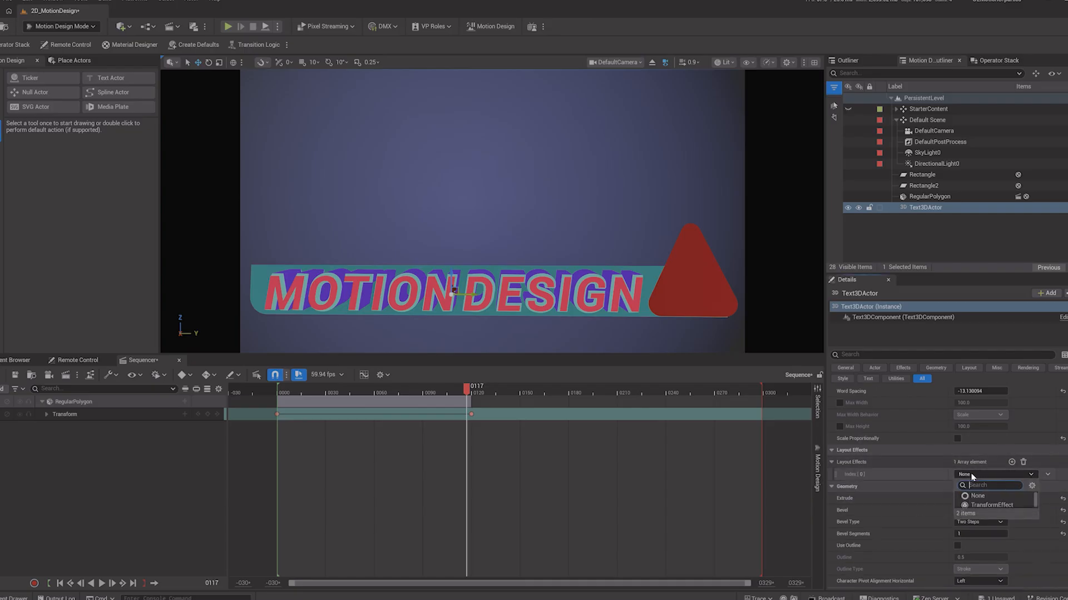
left_click(990, 505)
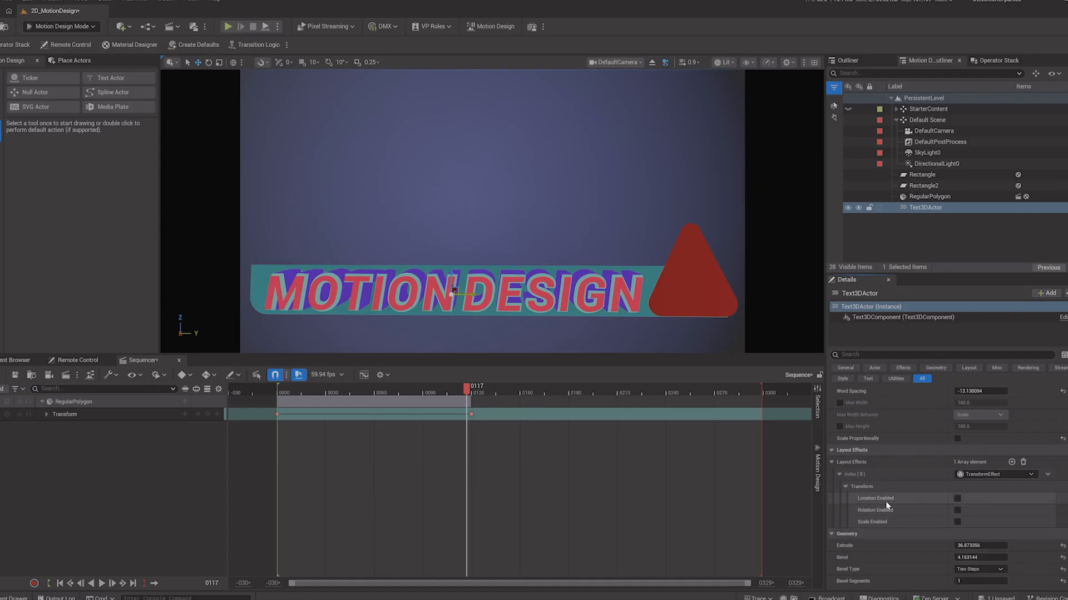
left_click(957, 499)
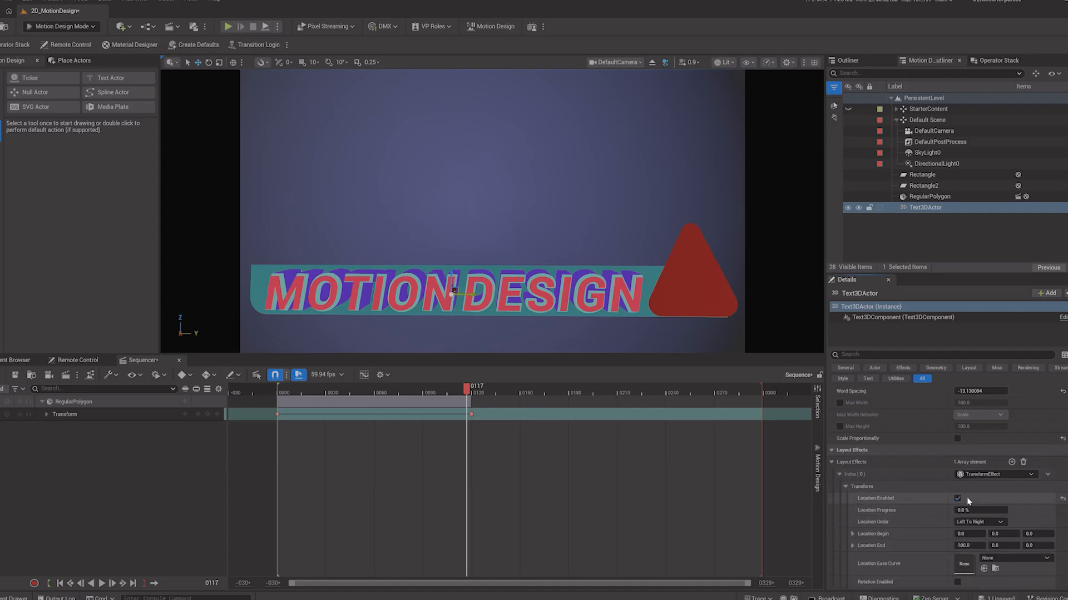
Step: Adjust the effect's Location Begin offset while previewing Location Progress between 0% and 100%
scroll(1032, 508, "down", 1)
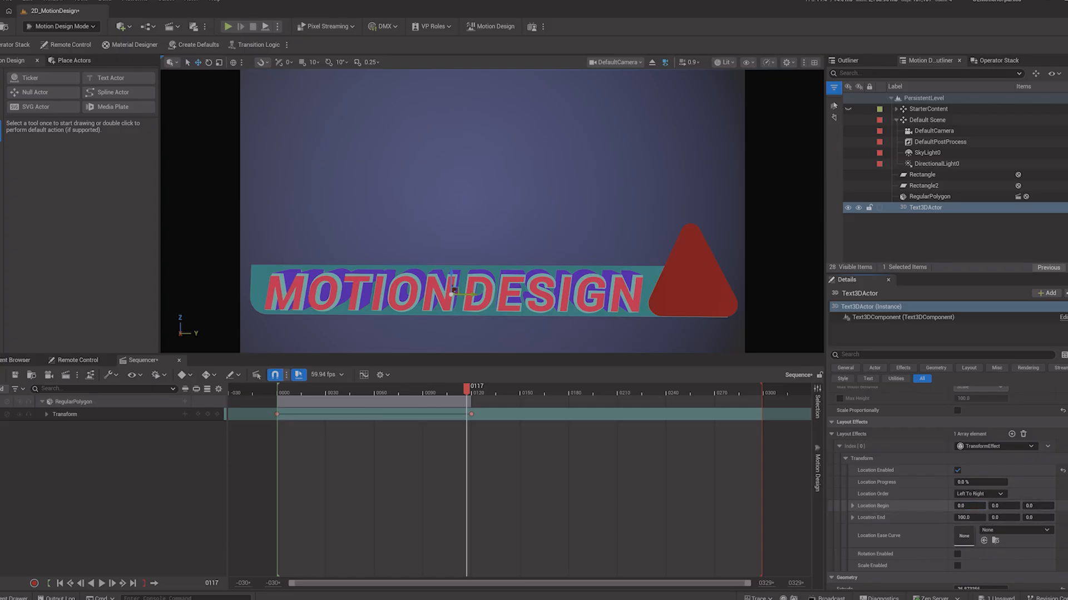
left_click_drag(969, 506, 945, 506)
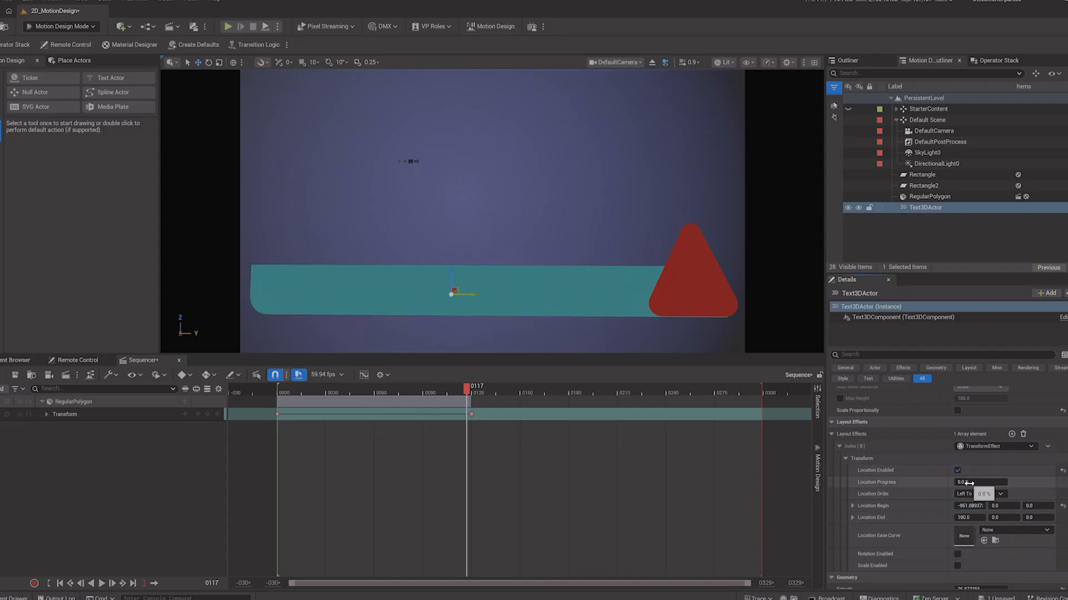
left_click_drag(973, 482, 1006, 482)
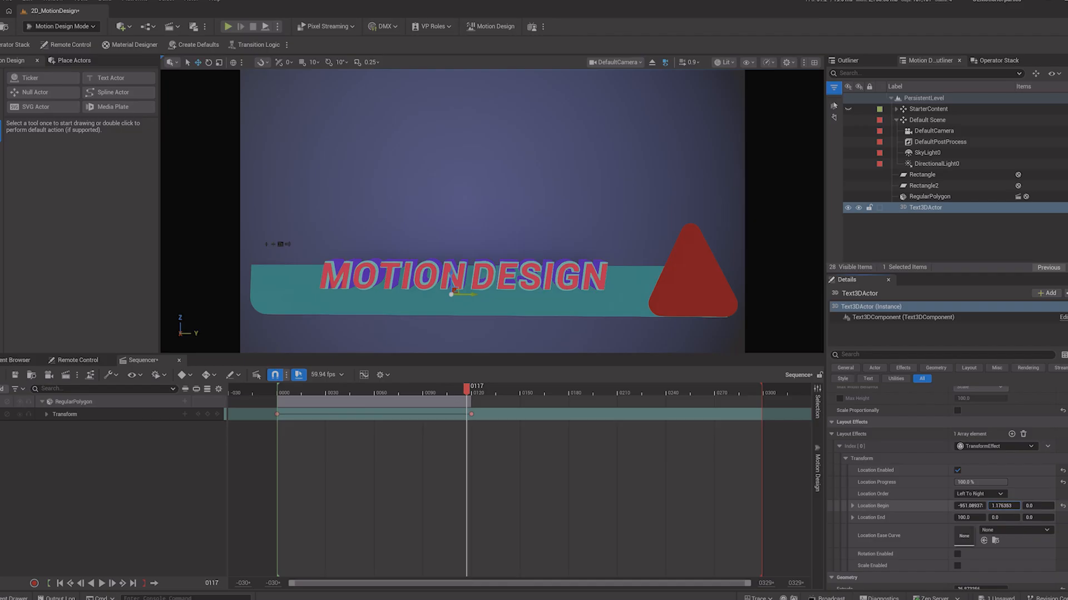
key("ctrl+z")
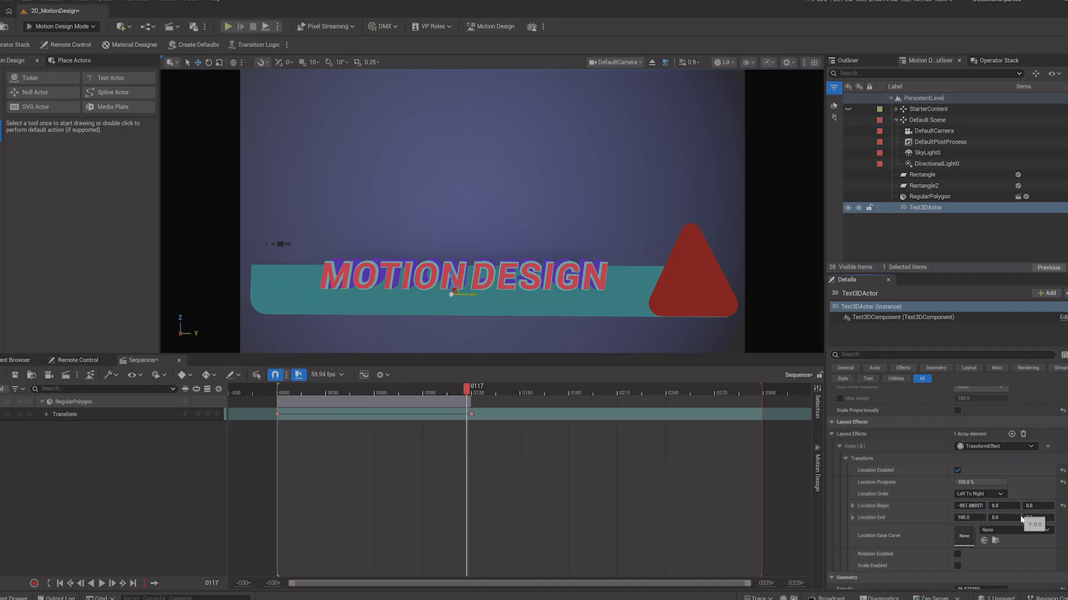
key("ctrl+z")
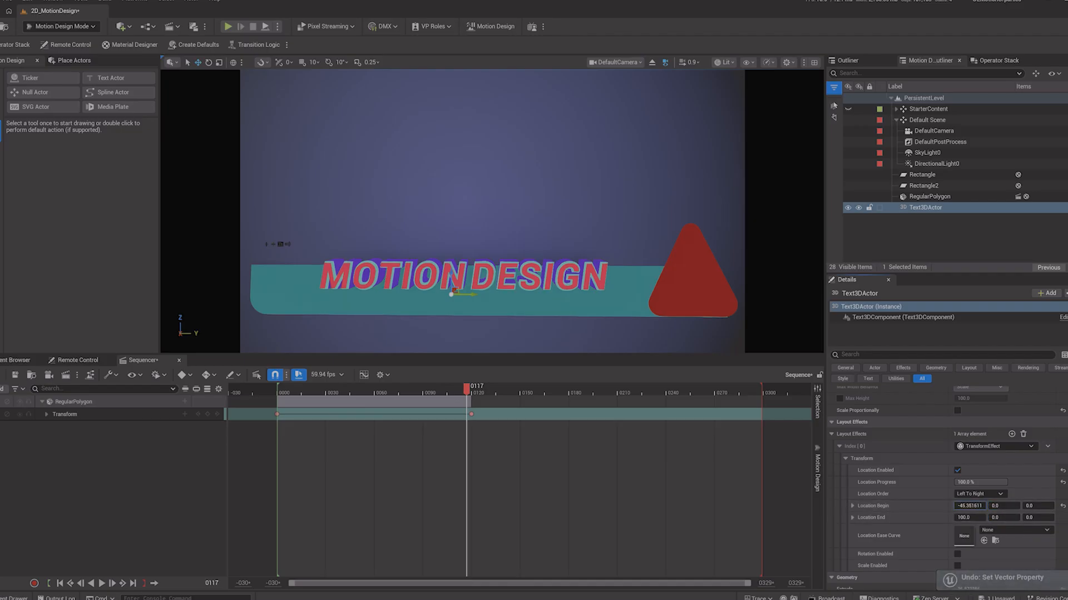
left_click_drag(979, 482, 961, 482)
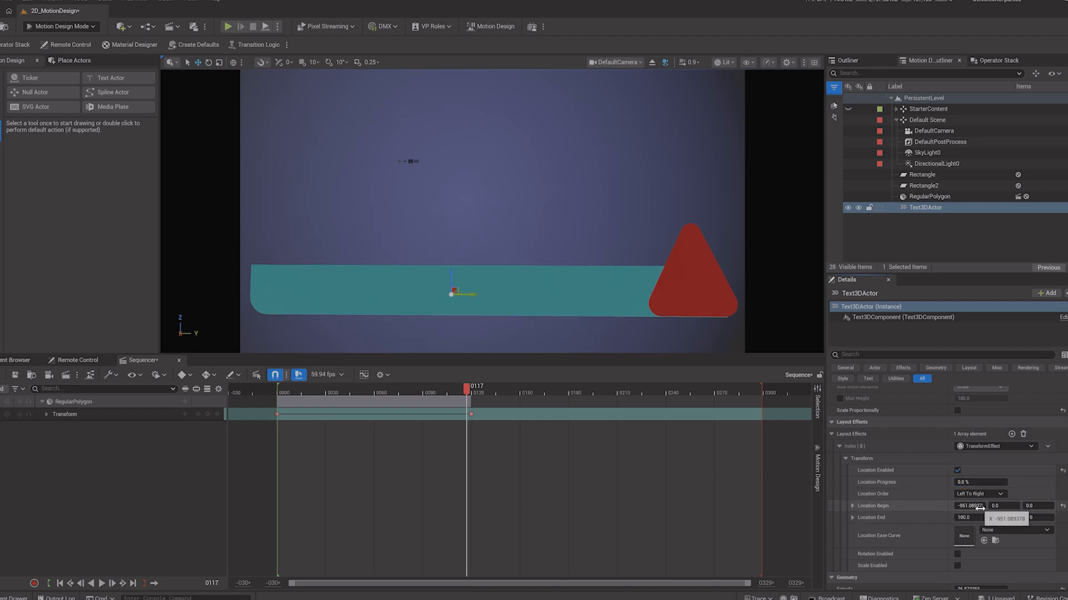
mouse_move(978, 506)
left_mouse_down()
mouse_move(960, 506)
mouse_move(989, 506)
left_mouse_up()
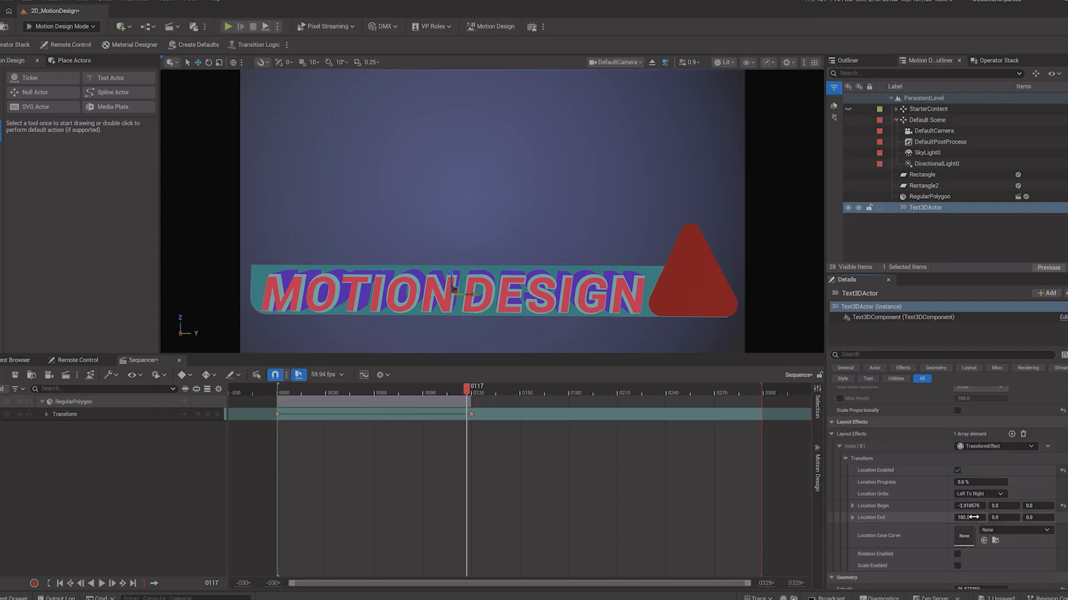
mouse_move(1004, 506)
left_mouse_down()
mouse_move(1029, 506)
mouse_move(989, 506)
left_mouse_up()
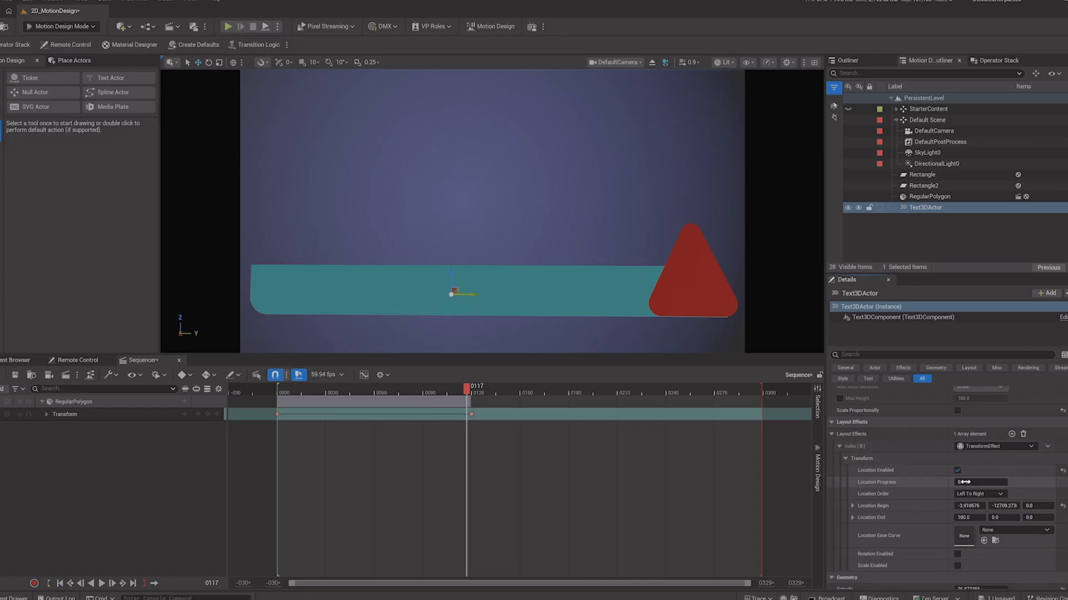
Step: Key Location Progress at 100% on frame 117 and at 0% on frame 0
type("100")
key("Return")
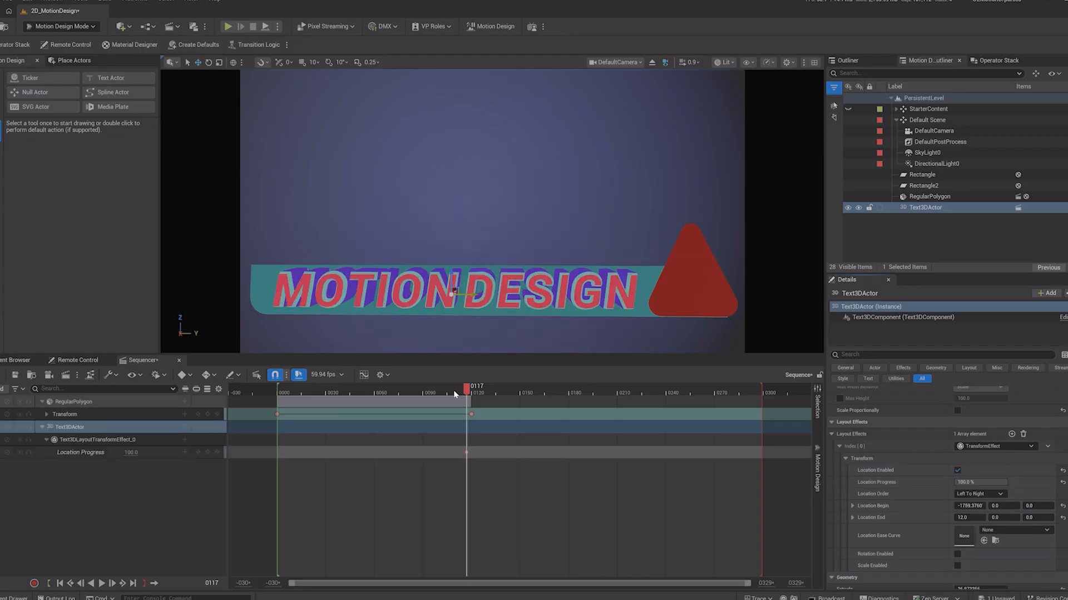
left_click_drag(466, 387, 277, 404)
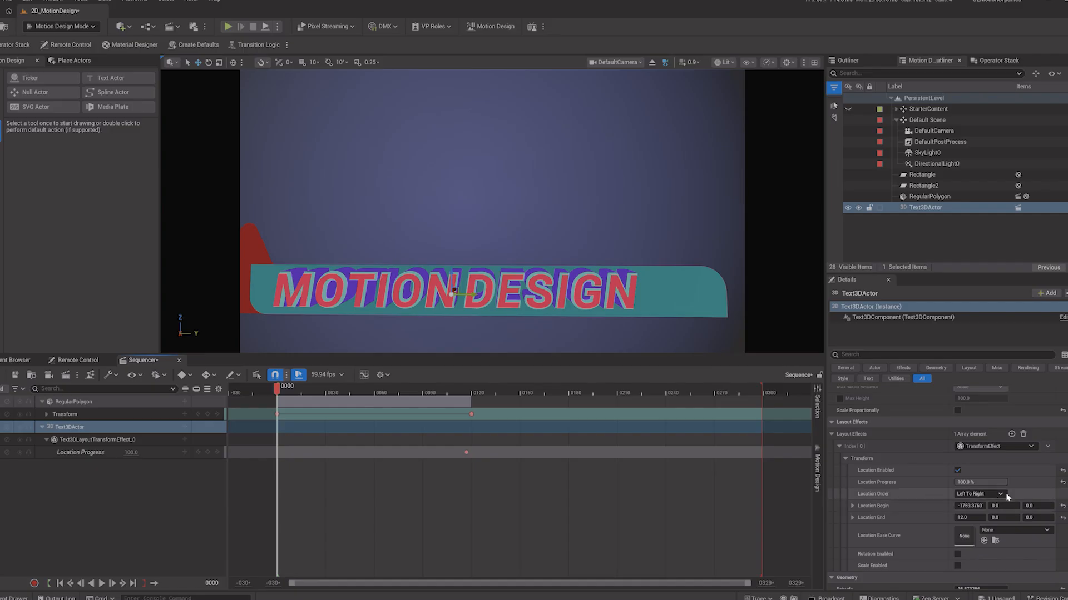
left_click_drag(988, 482, 955, 482)
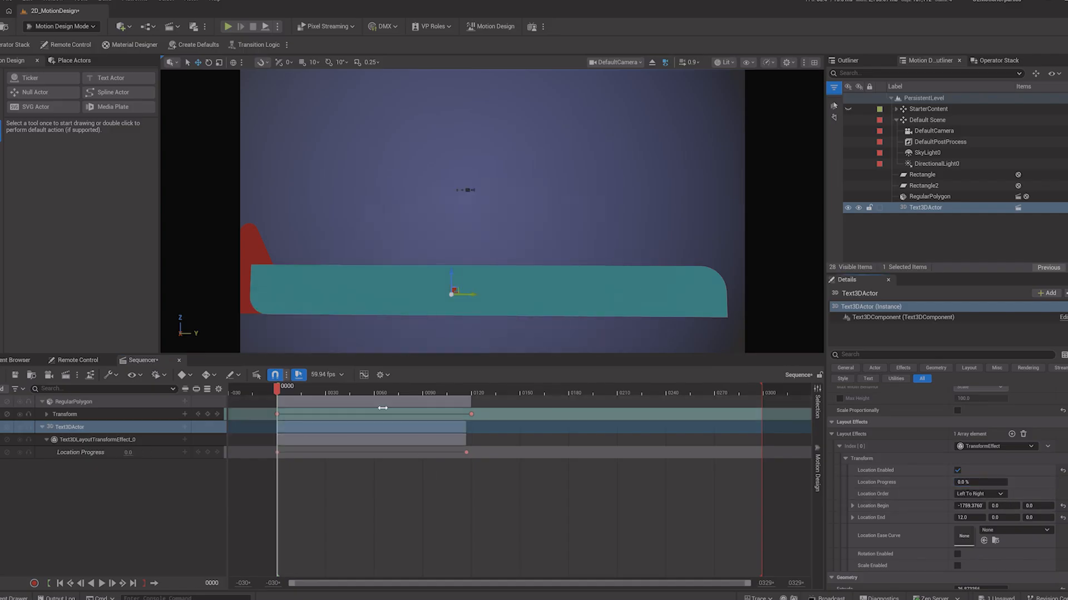
Step: Play and scrub the sequencer timeline to preview the title's slide-in animation
key("space")
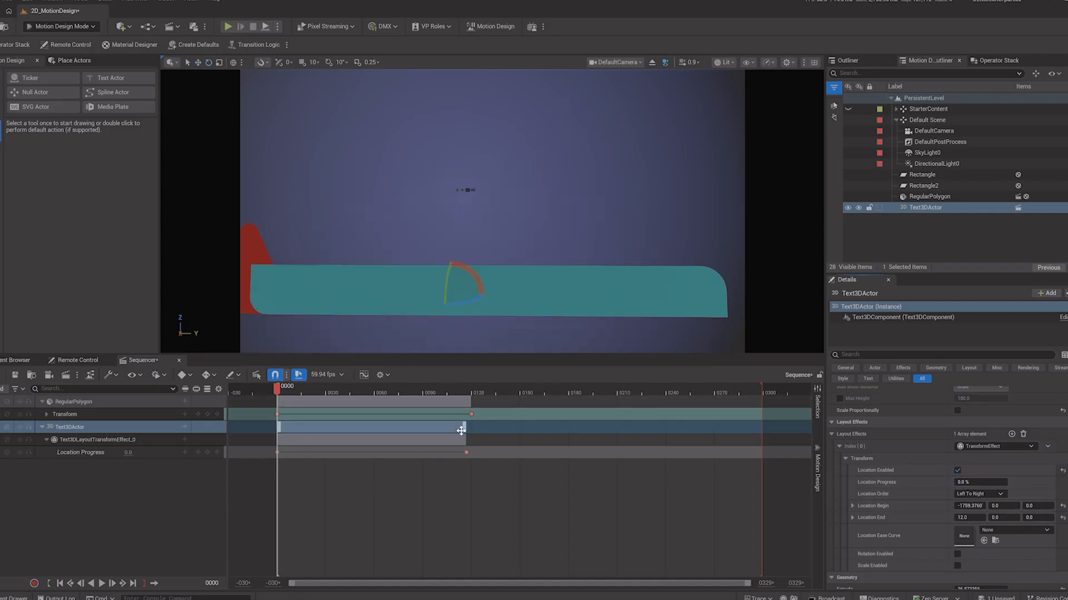
left_click(101, 584)
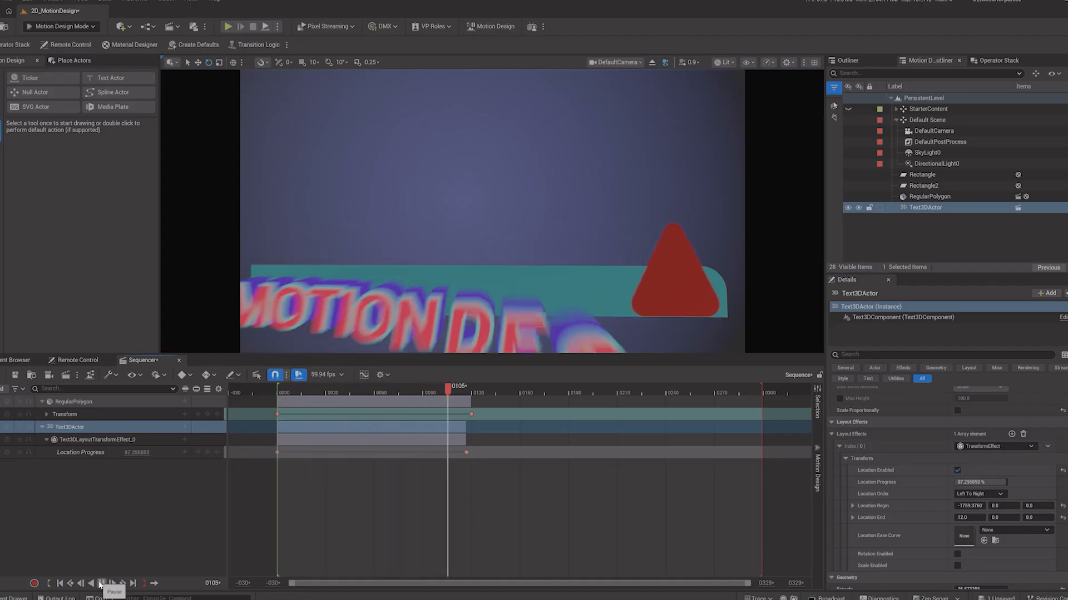
left_click(101, 584)
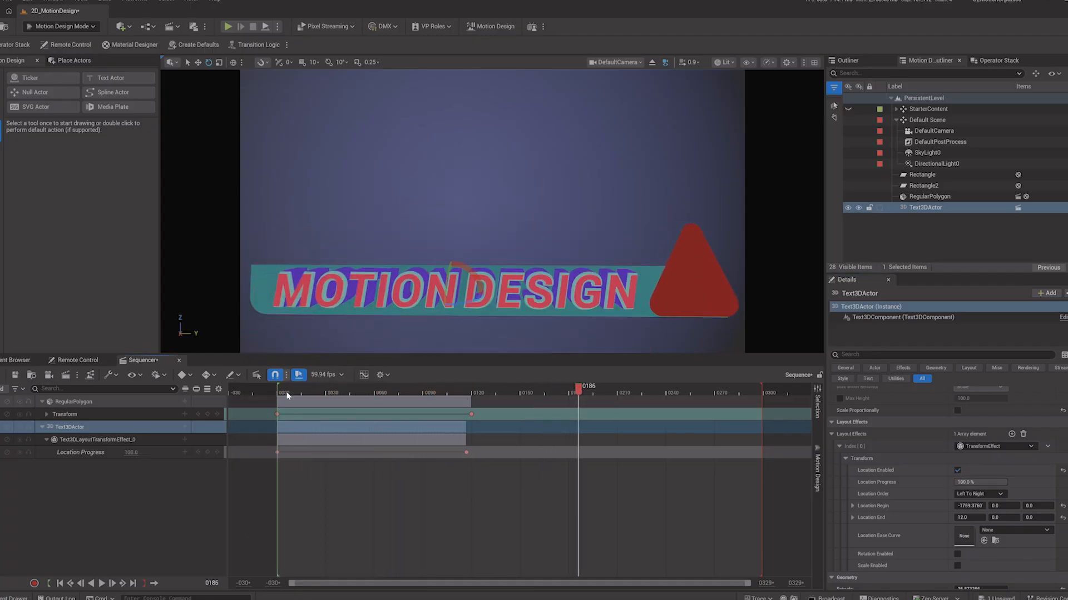
left_click_drag(287, 395, 465, 420)
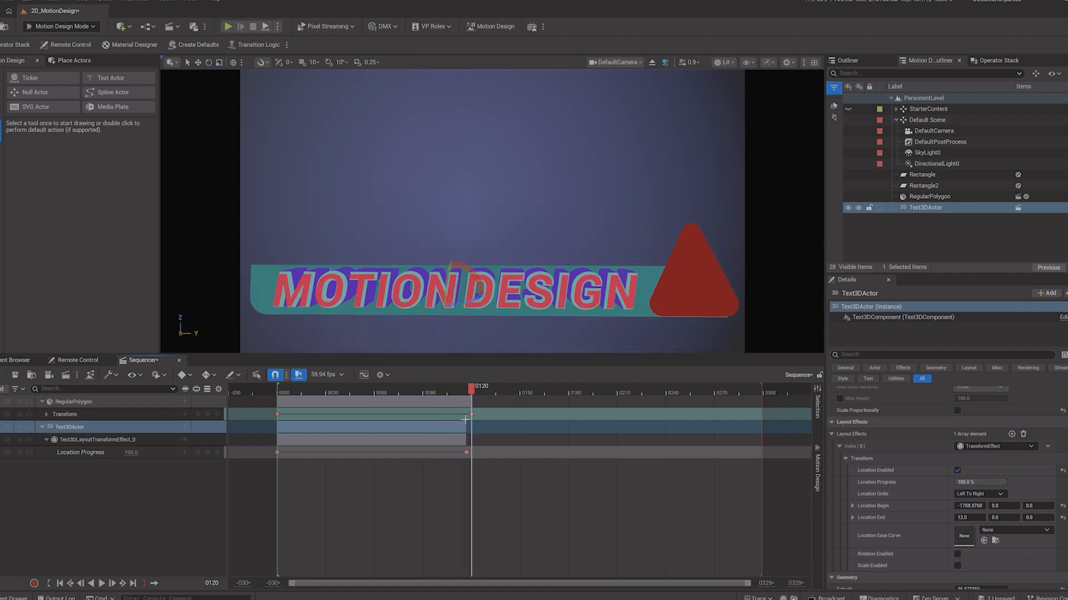
left_click(797, 163)
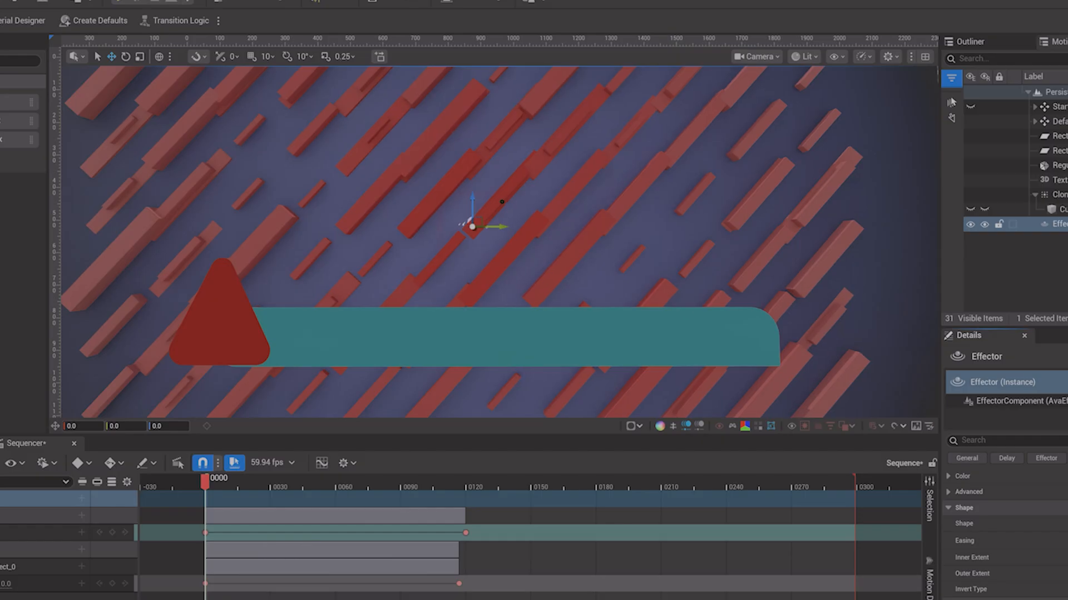
scroll(1006, 534, "down", 2)
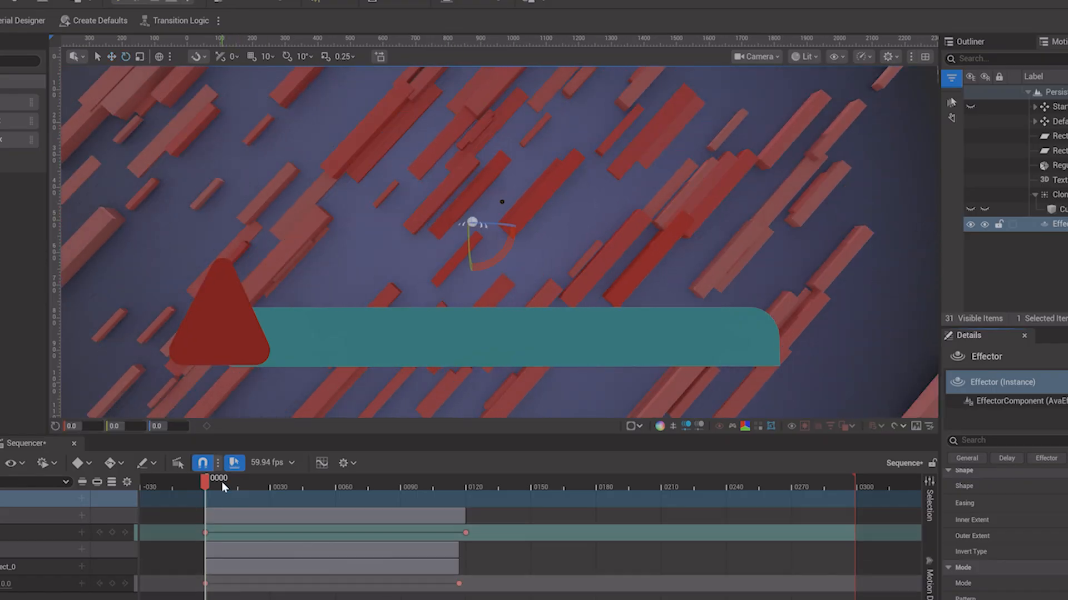
mouse_move(215, 483)
left_mouse_down()
mouse_move(231, 488)
mouse_move(207, 494)
left_mouse_up()
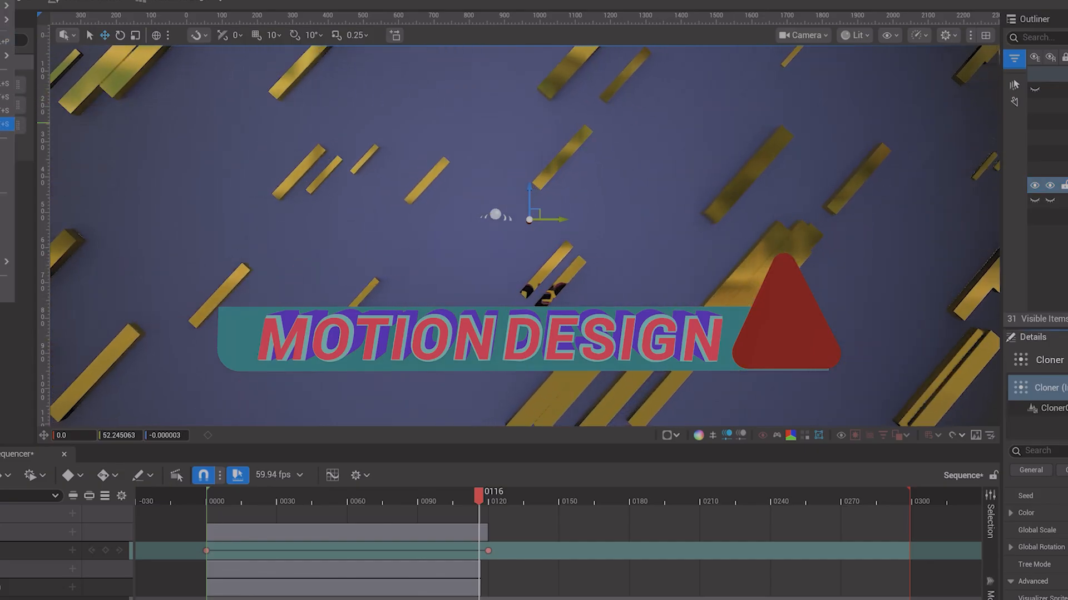
Step: Save the level, then reshape the cube into a thin bar about 0.16 × 0.17 × 1.08 scale tilted 30°
key("ctrl+s")
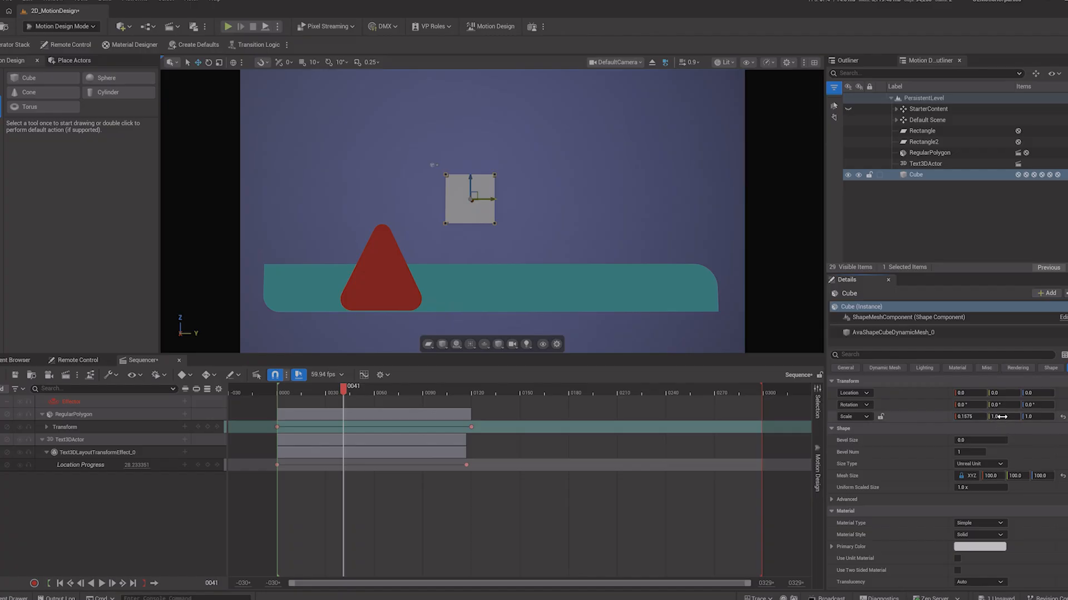
left_click_drag(1003, 417, 945, 416)
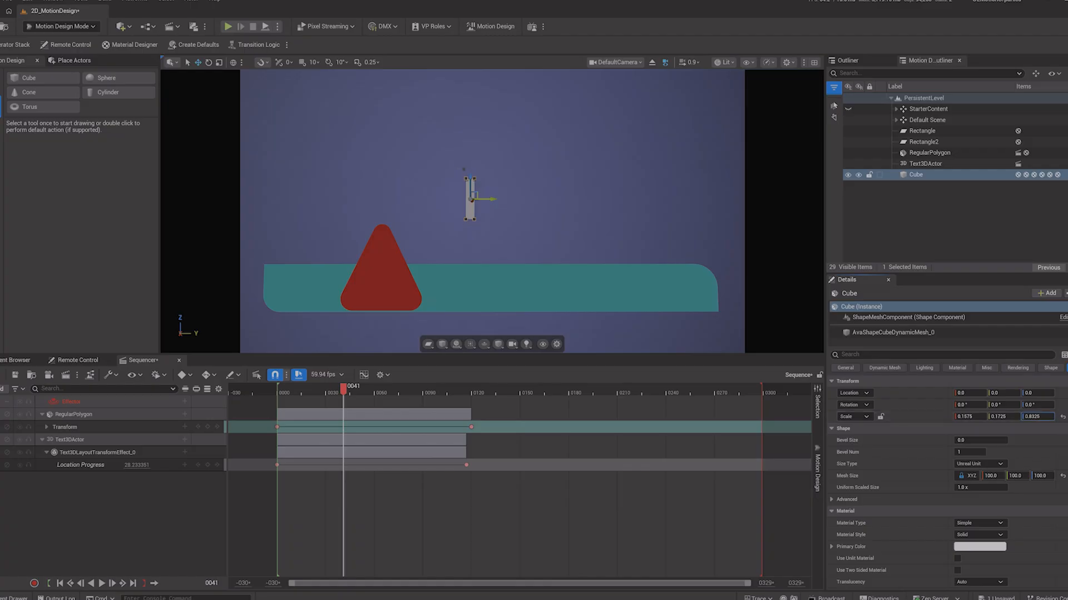
left_click_drag(1033, 417, 1034, 416)
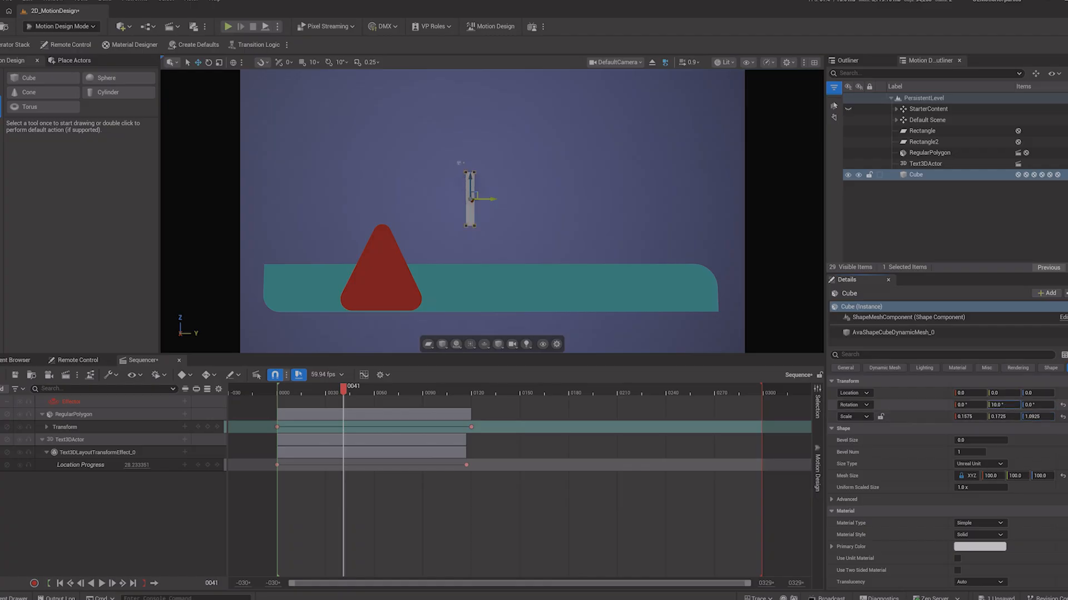
key("ctrl+z")
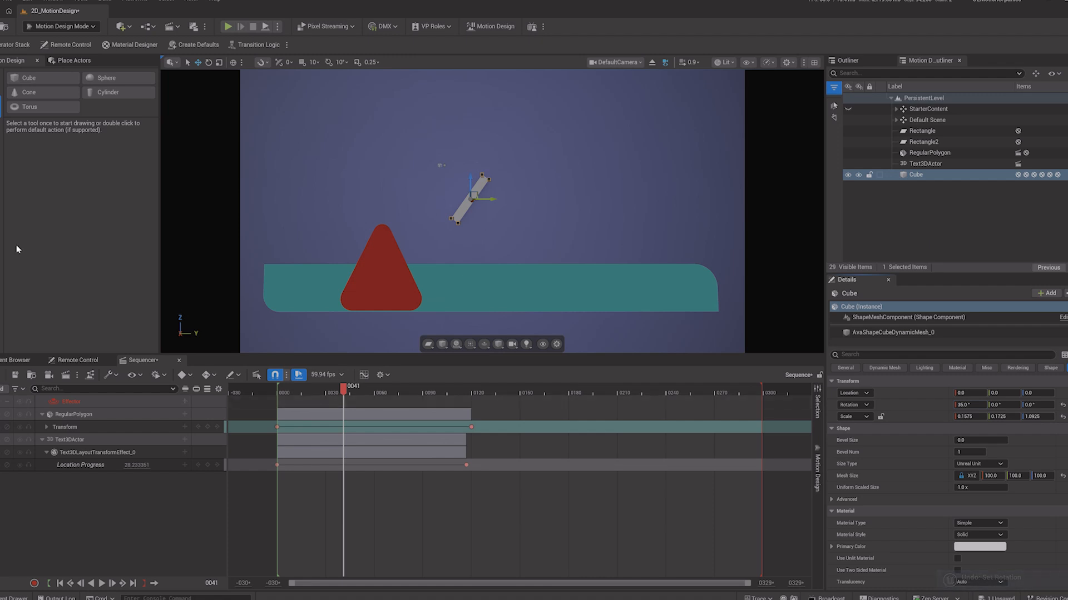
Step: Create a Grid cloner and delete its default clone
left_click(1, 160)
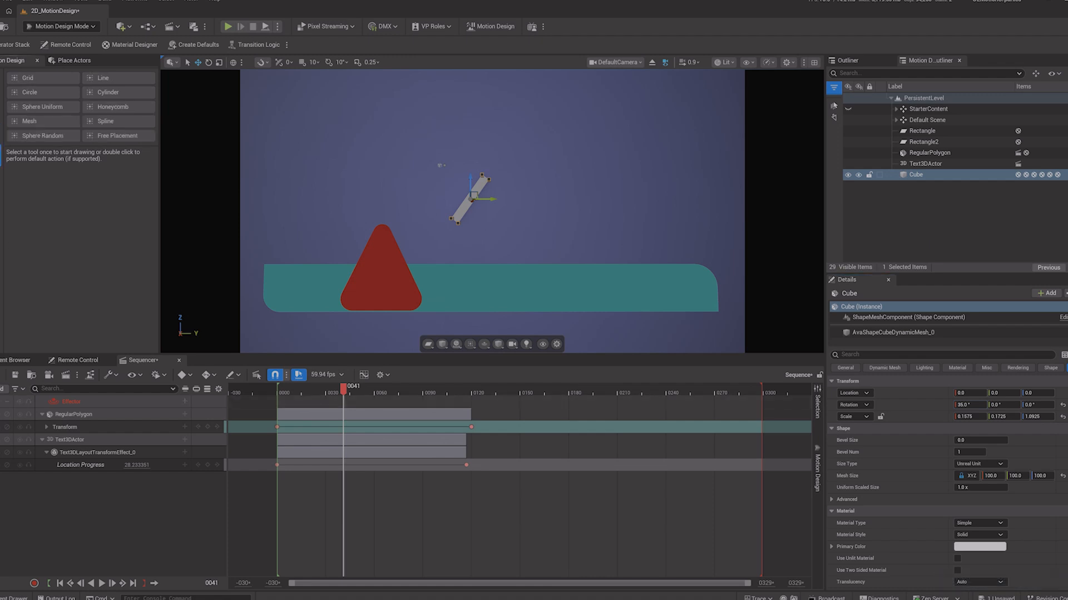
left_click(32, 79)
left_click(31, 79)
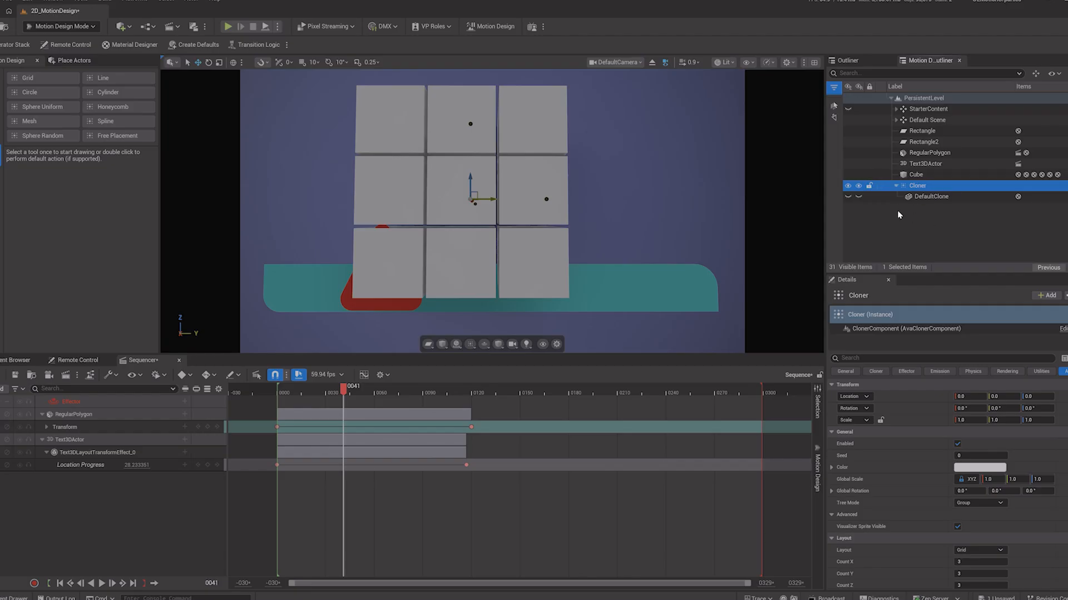
left_click(926, 199)
key("Delete")
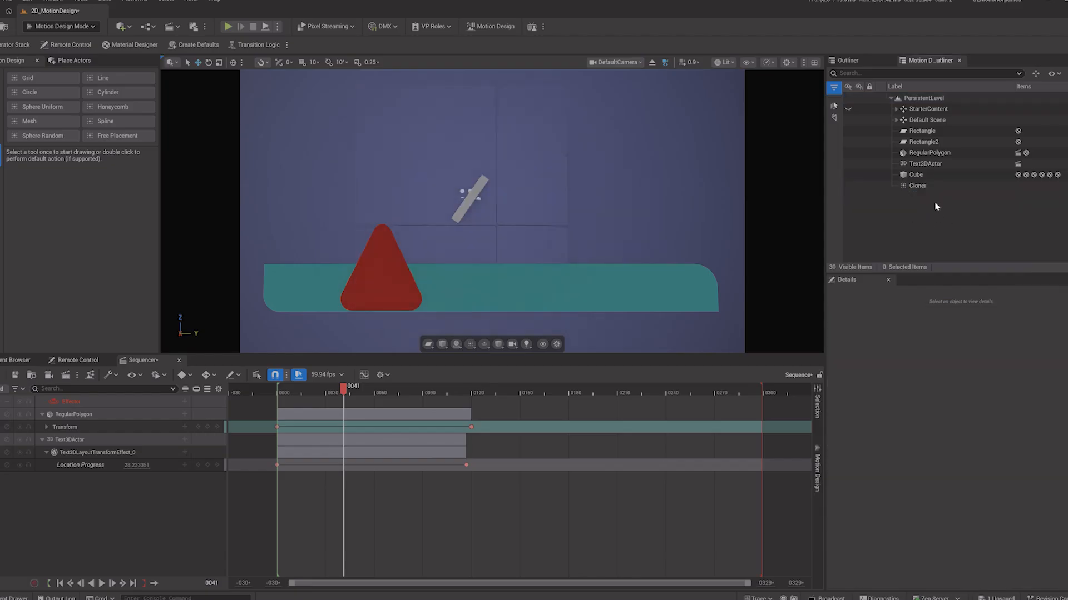
Step: Move the cube under the cloner so it becomes the cloned shape
left_click(916, 176)
left_click_drag(916, 176, 917, 187)
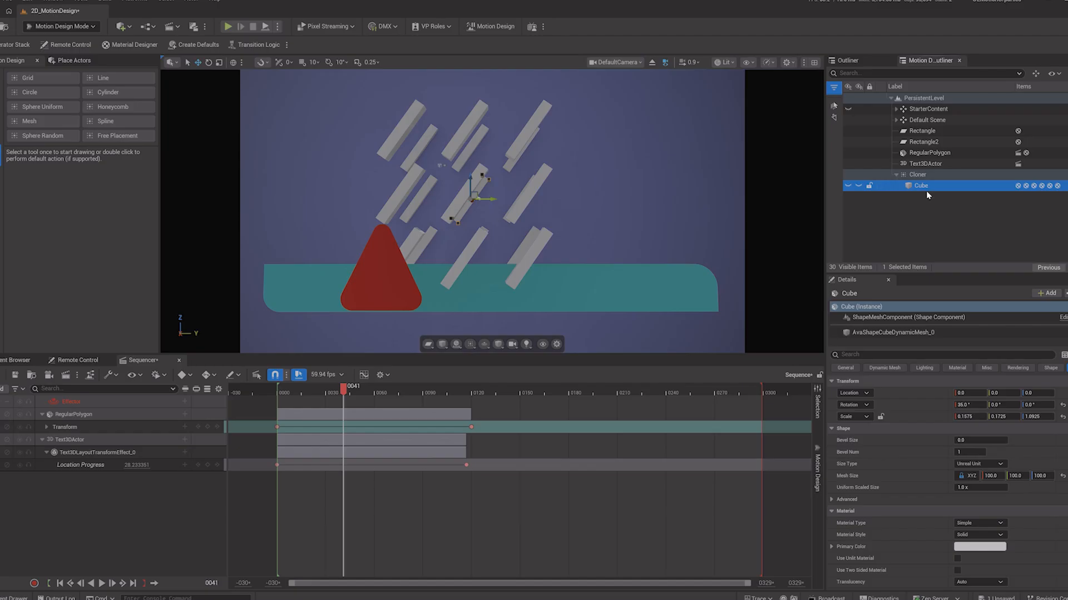
left_click(916, 175)
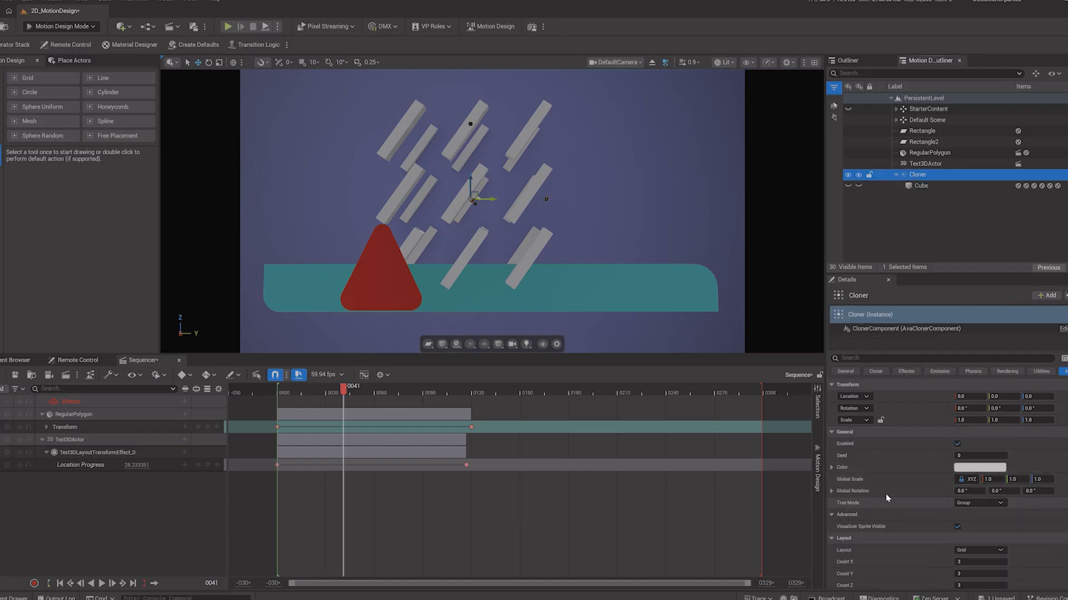
Step: Set the cloner's global scale to 0.88 and adjust its grid count
scroll(898, 470, "down", 1)
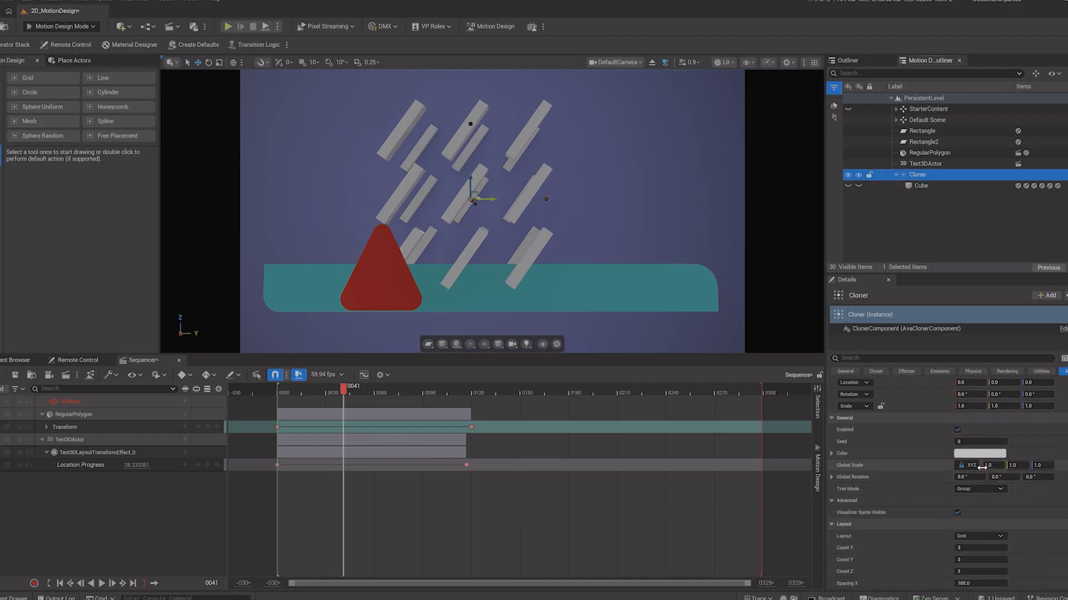
mouse_move(995, 466)
left_mouse_down()
mouse_move(1009, 466)
mouse_move(973, 466)
left_mouse_up()
scroll(941, 492, "down", 3)
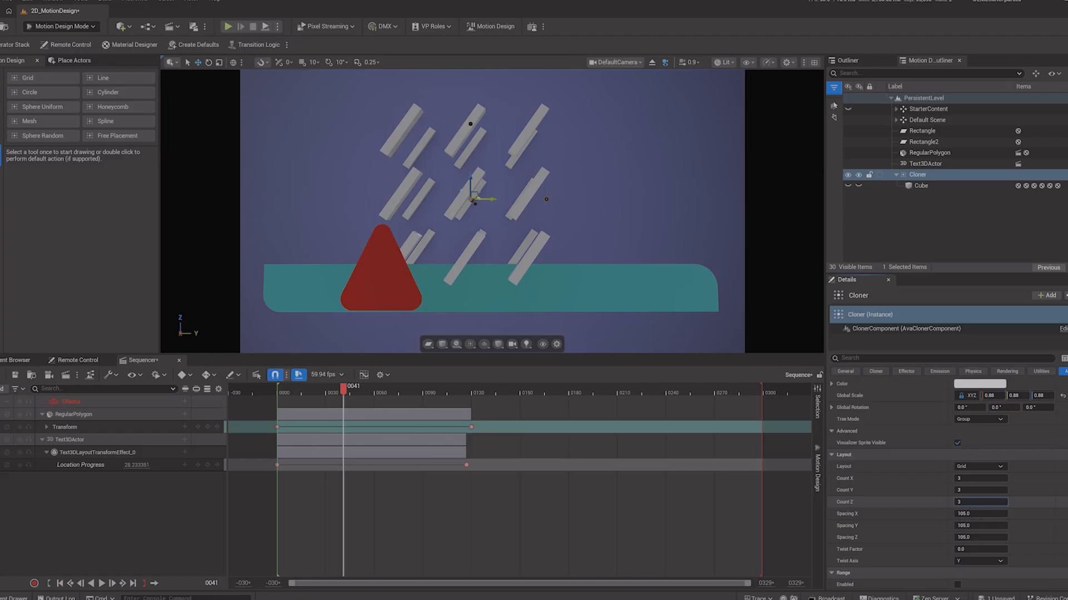
mouse_move(979, 502)
left_mouse_down()
mouse_move(952, 518)
mouse_move(964, 502)
mouse_move(955, 502)
mouse_move(980, 502)
left_mouse_up()
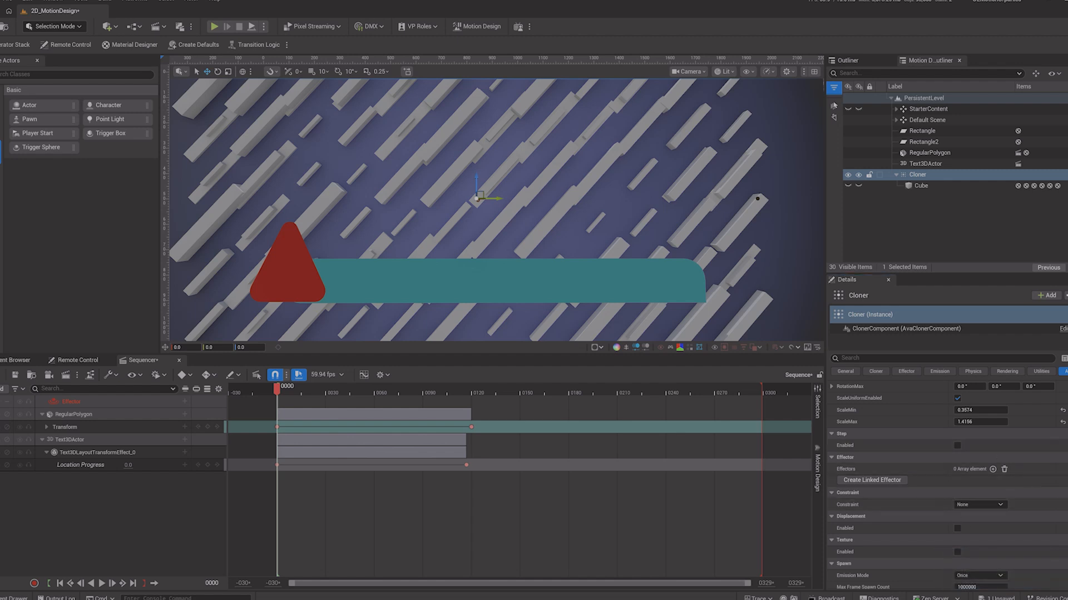
Step: Set the grid Count Y to 12 and Count Z to 10, and adjust the X, Y and Z spacing
scroll(973, 442, "up", 5)
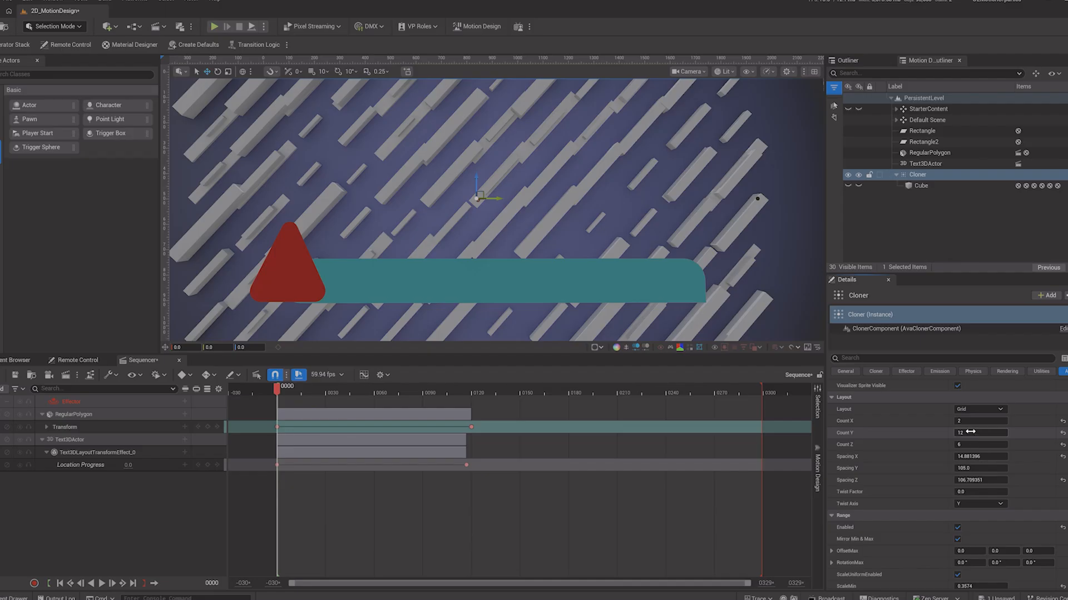
left_click_drag(974, 437, 969, 437)
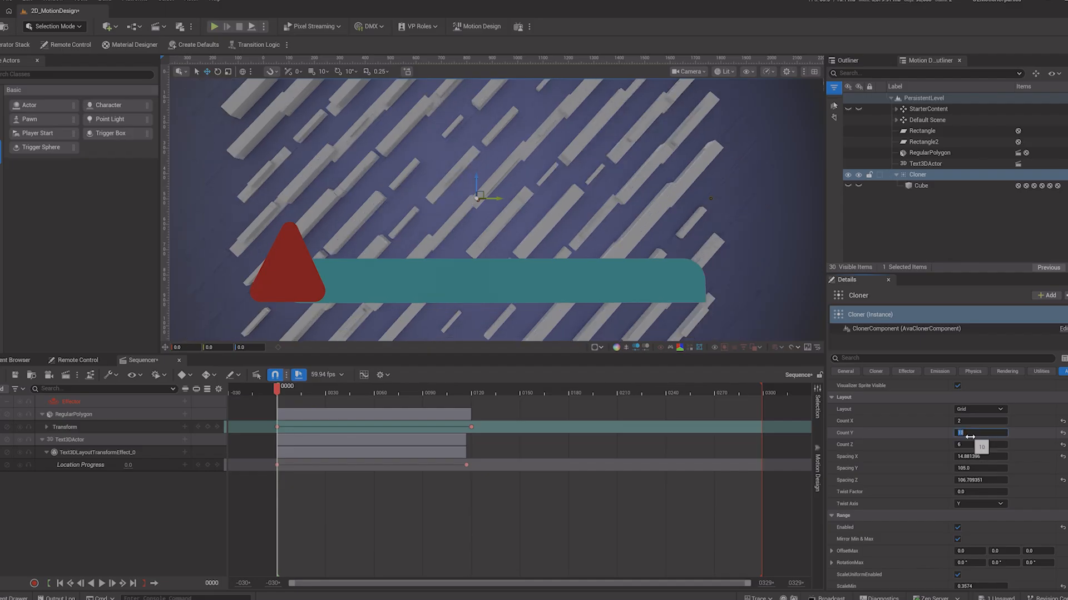
key("Return")
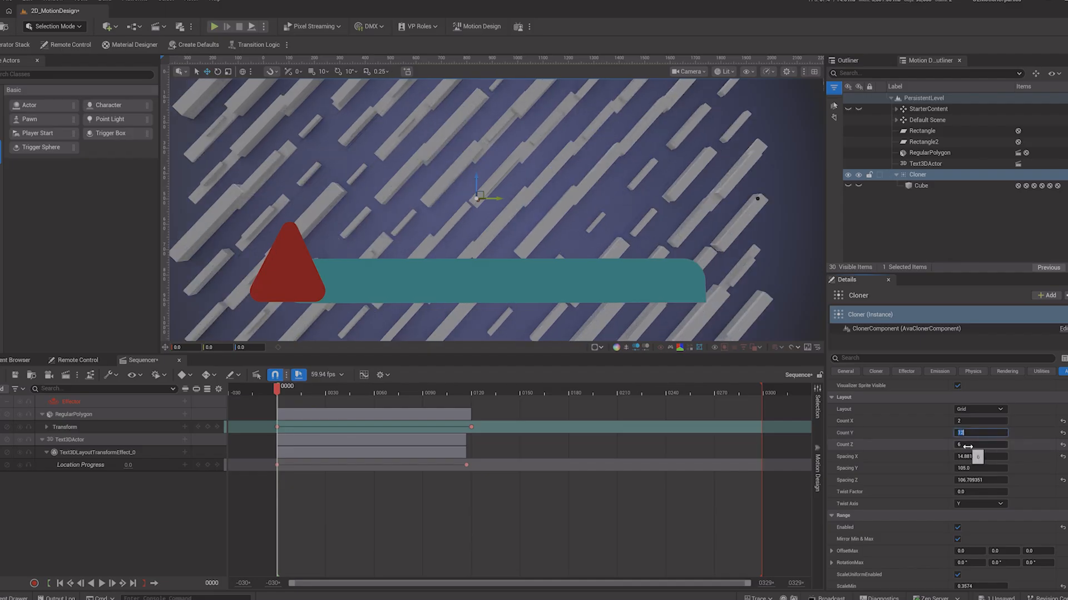
key("Return")
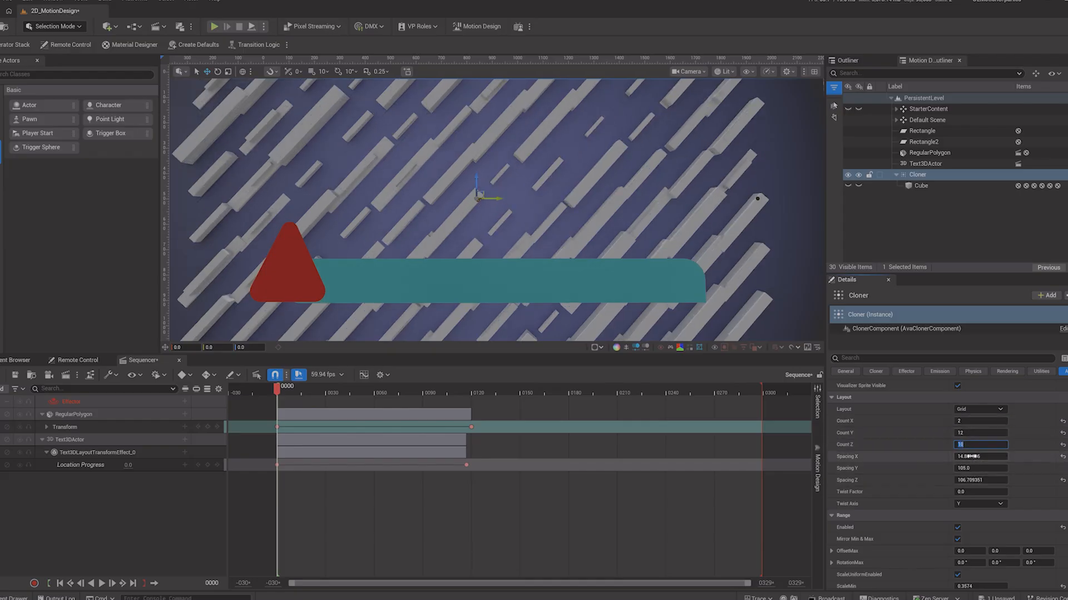
left_click_drag(975, 457, 950, 480)
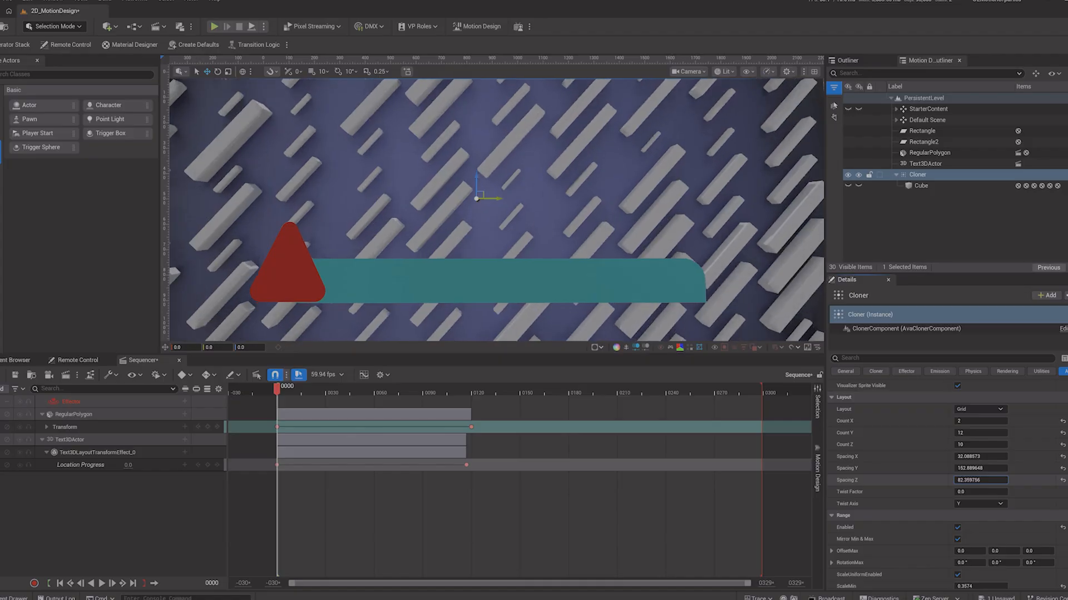
Step: Set the cloner's range scale minimum to about 0.75 and maximum to about 1.52
scroll(904, 521, "down", 4)
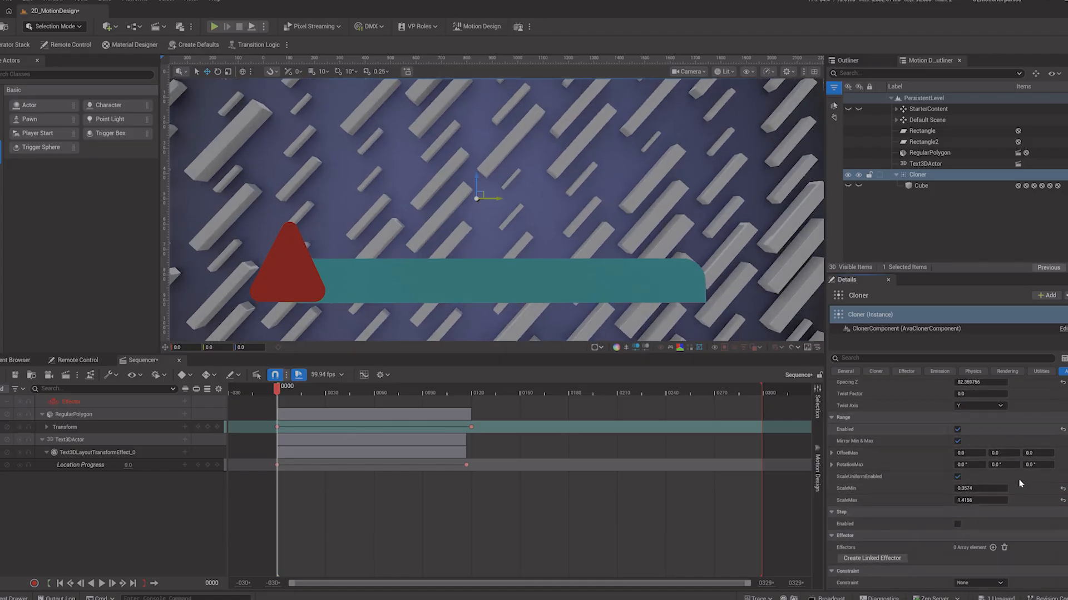
left_click_drag(964, 488, 987, 488)
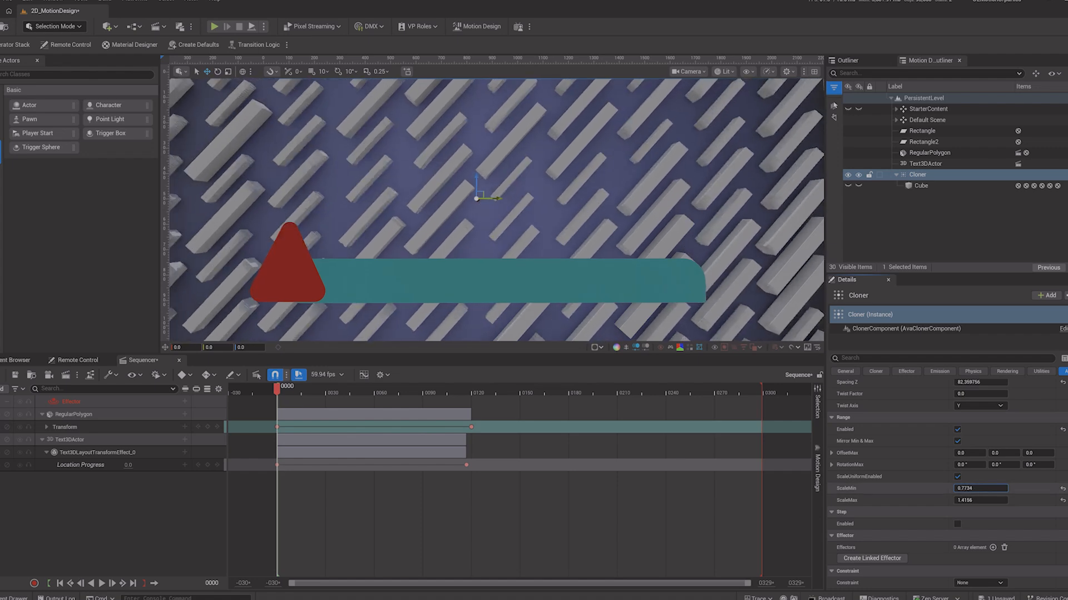
mouse_move(970, 489)
left_mouse_down()
mouse_move(958, 489)
mouse_move(962, 501)
mouse_move(933, 501)
mouse_move(985, 492)
left_mouse_up()
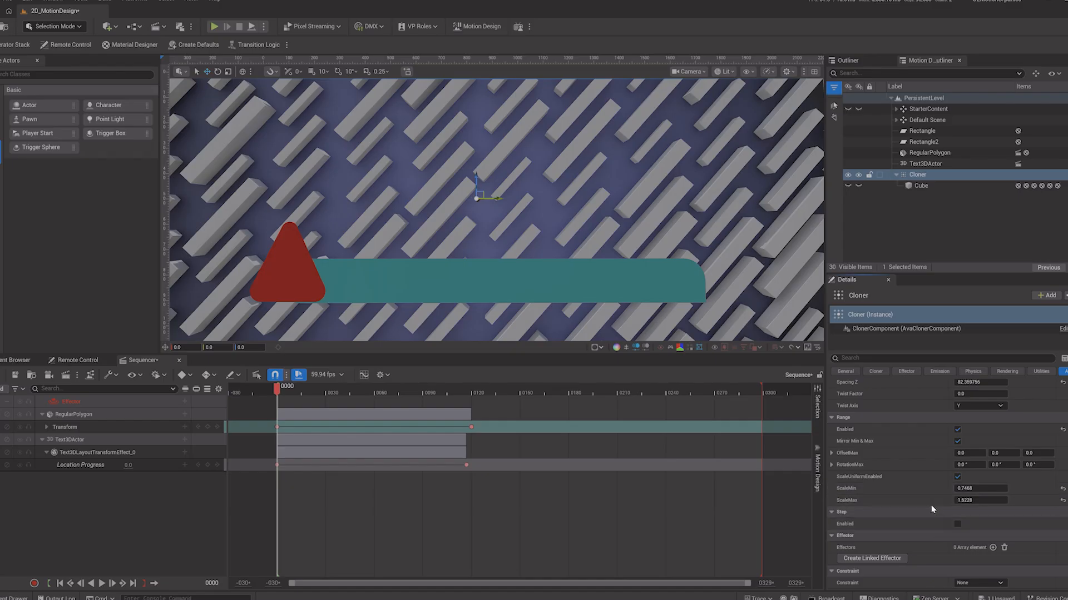
Step: Enable the cloner's Step option and try out step position and rotation offsets, resetting the rotation
scroll(930, 505, "down", 1)
left_click(957, 496)
scroll(895, 489, "down", 1)
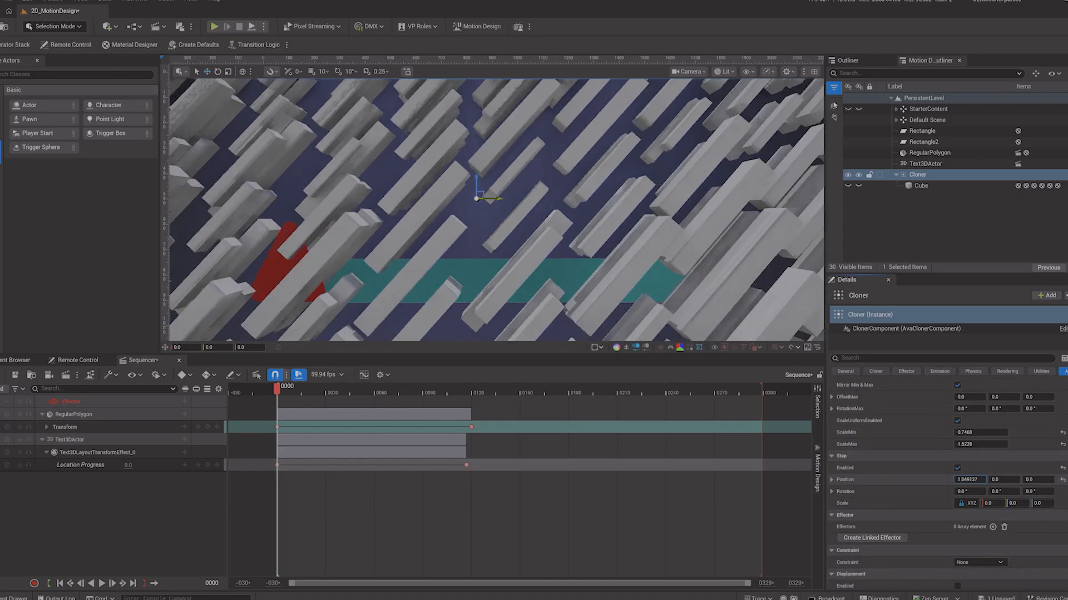
mouse_move(971, 481)
left_mouse_down()
mouse_move(1046, 481)
mouse_move(1032, 481)
left_mouse_up()
key("ctrl+z")
left_click(1063, 480)
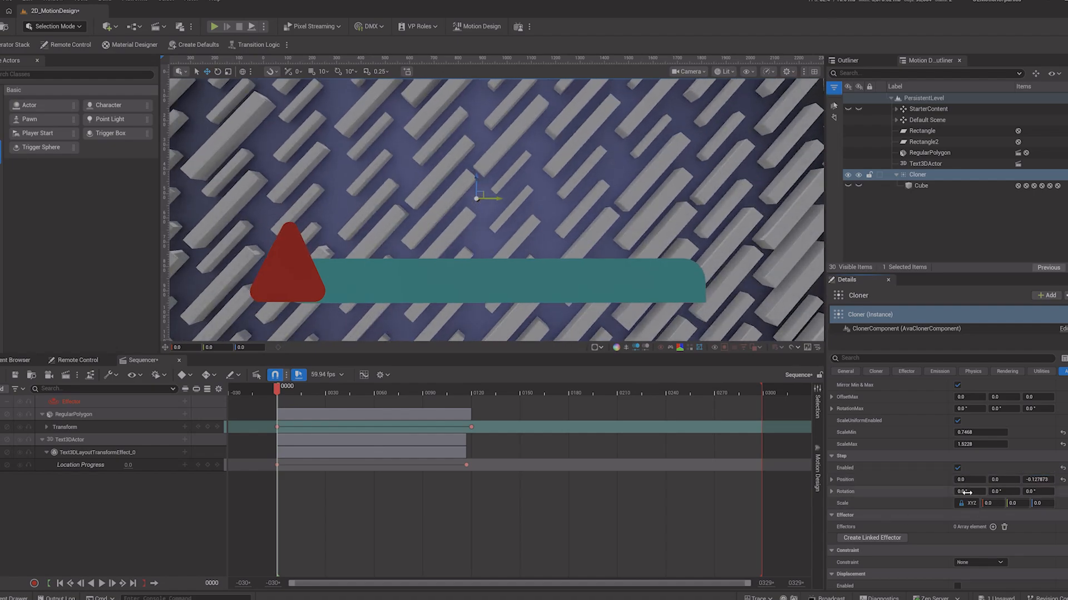
left_click_drag(968, 492, 1035, 491)
left_click(1062, 492)
left_click(1062, 492)
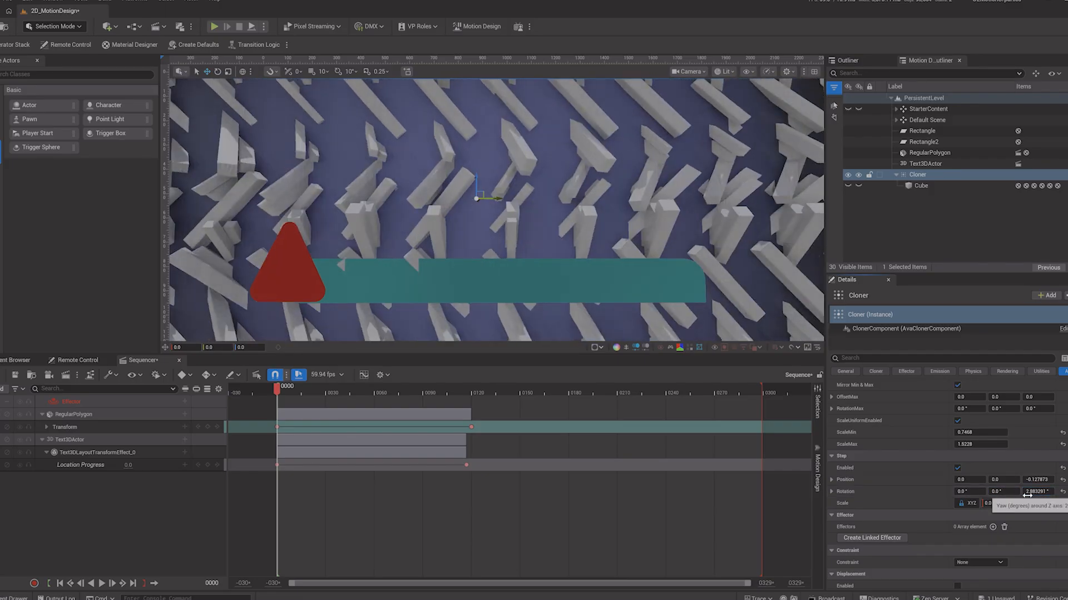
left_click(1062, 493)
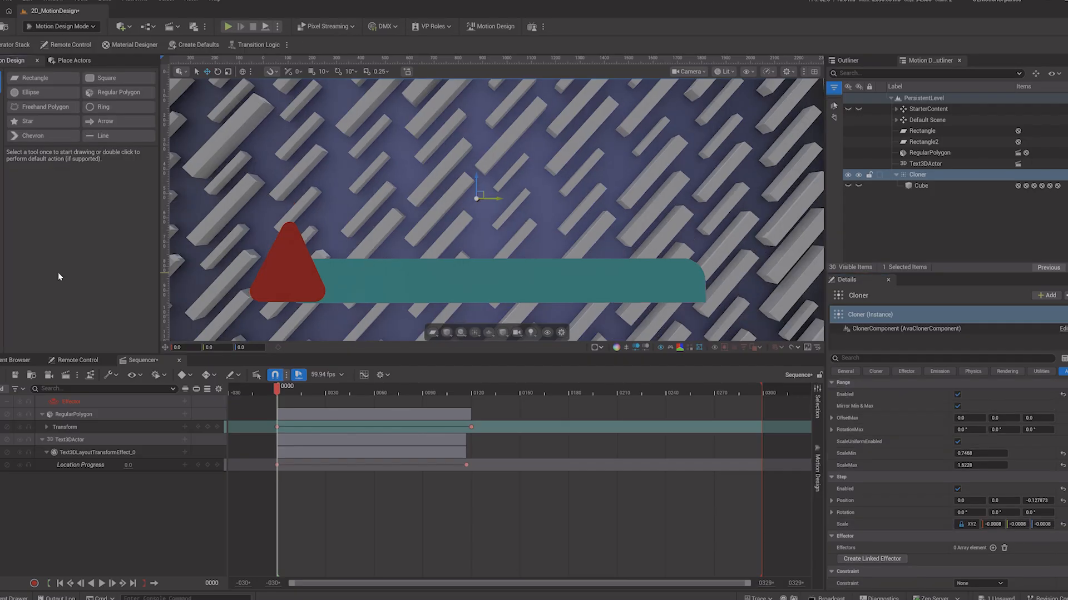
Step: Create a Box effector and link it to the cloner's effectors list
left_click(1, 180)
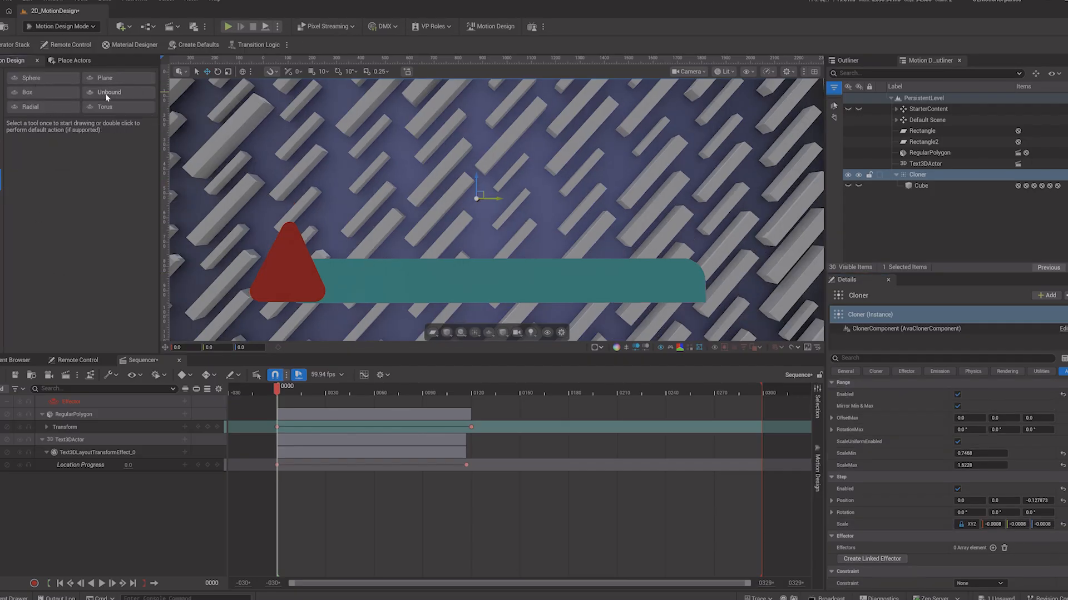
double_click(35, 91)
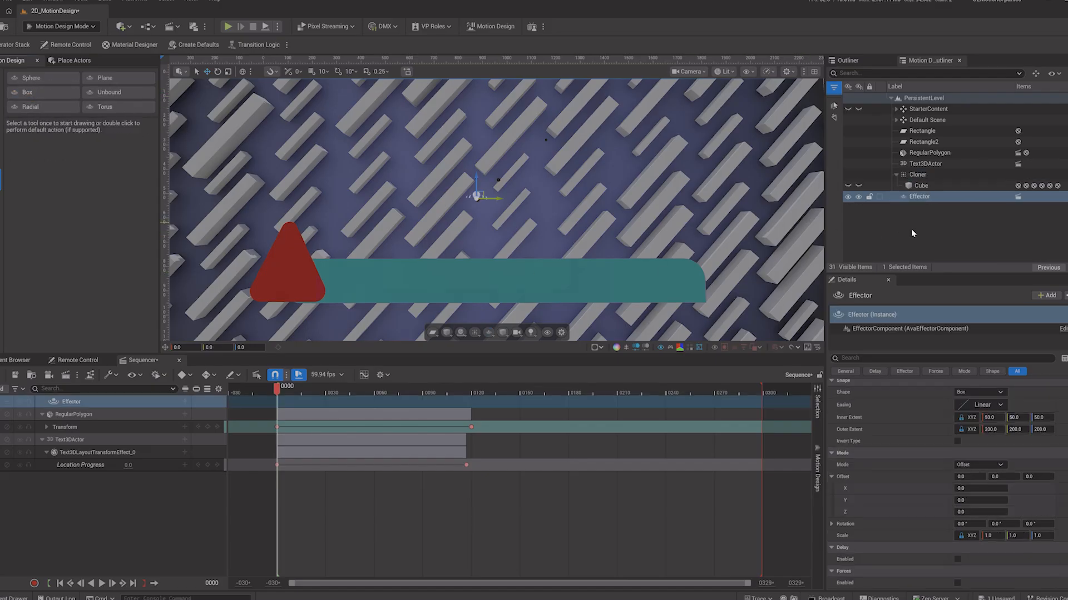
left_click(923, 175)
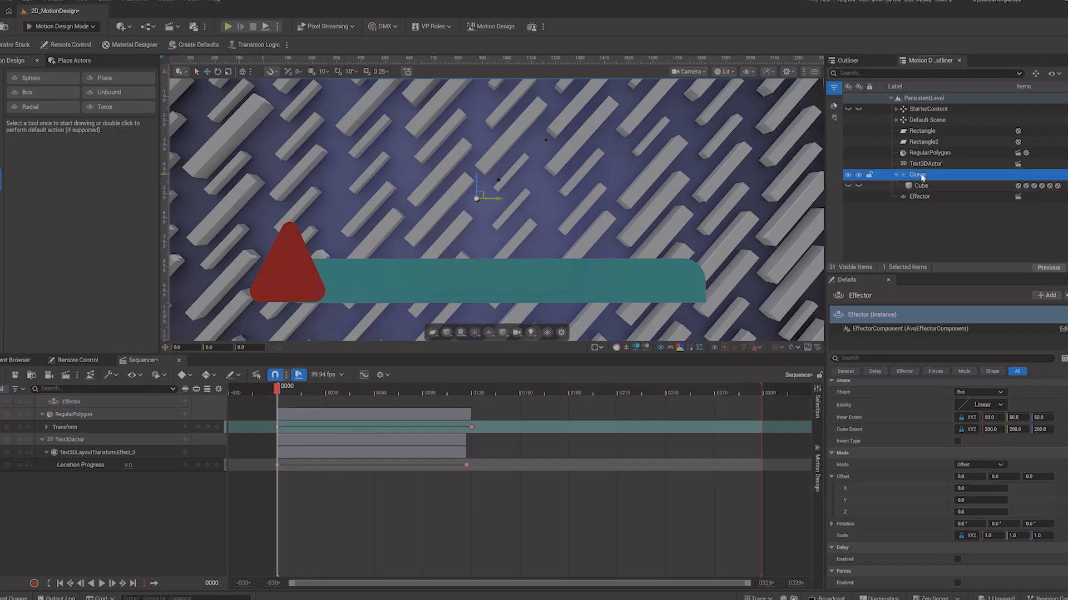
scroll(926, 488, "down", 5)
scroll(925, 487, "down", 6)
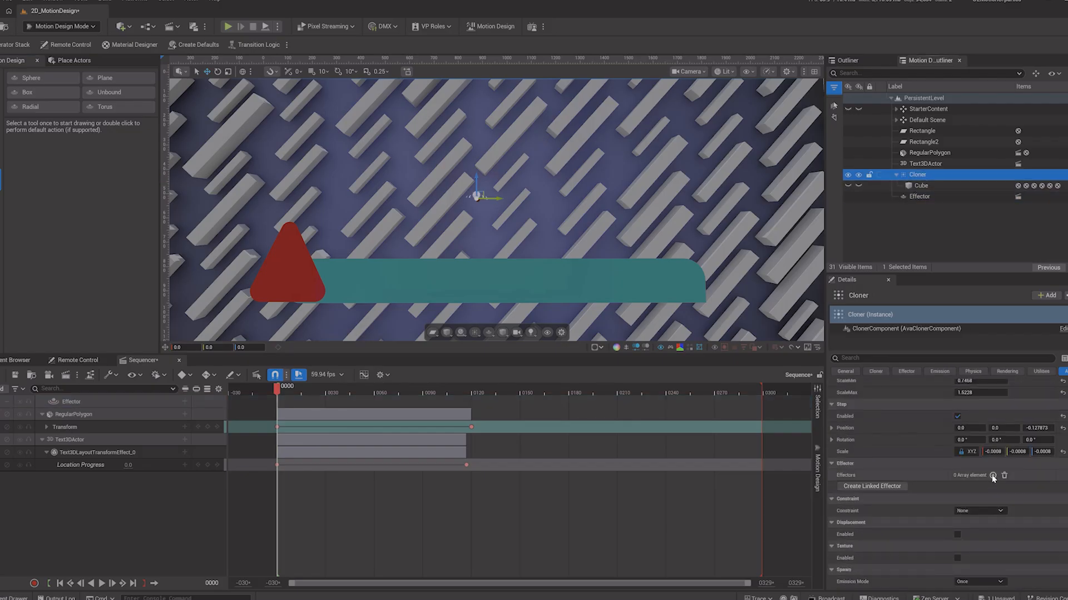
left_click(992, 475)
left_click(963, 488)
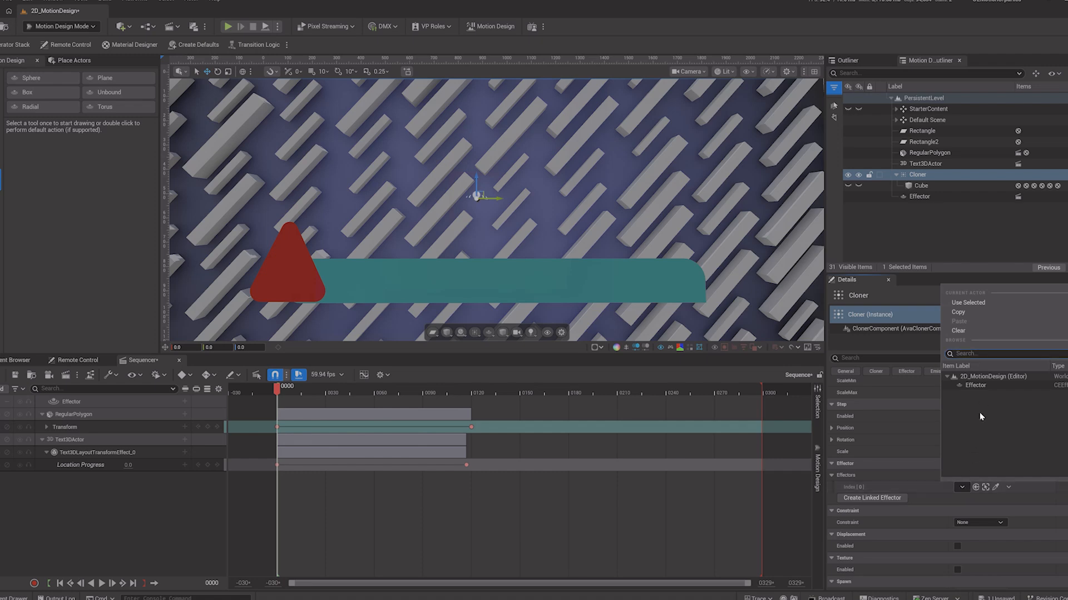
left_click(976, 386)
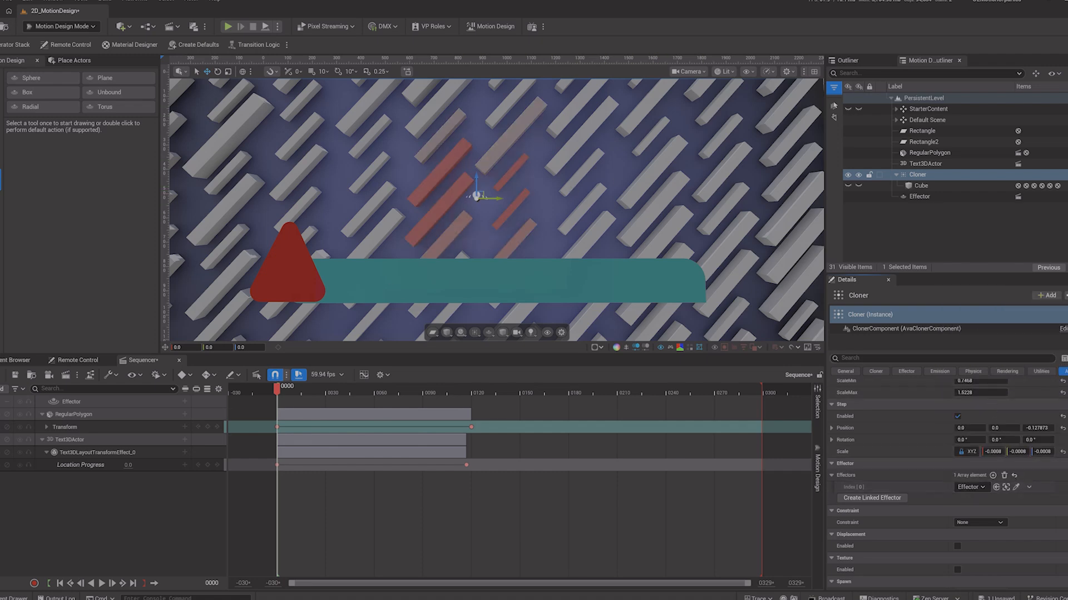
Step: Color the cloner red and set its global scale to 0.63
scroll(945, 484, "up", 15)
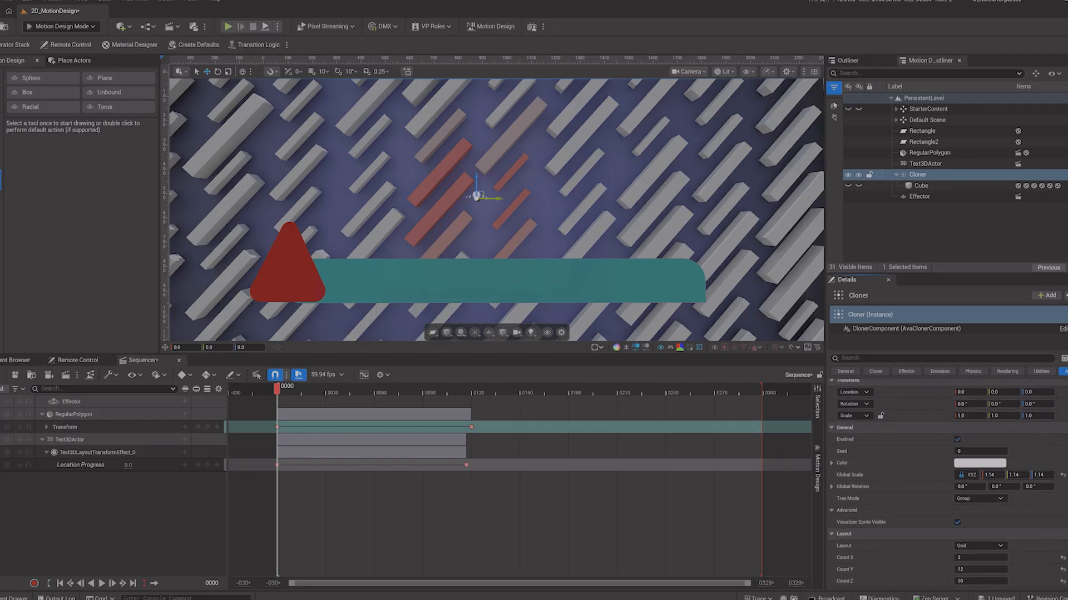
left_click(973, 468)
left_click_drag(876, 408, 876, 378)
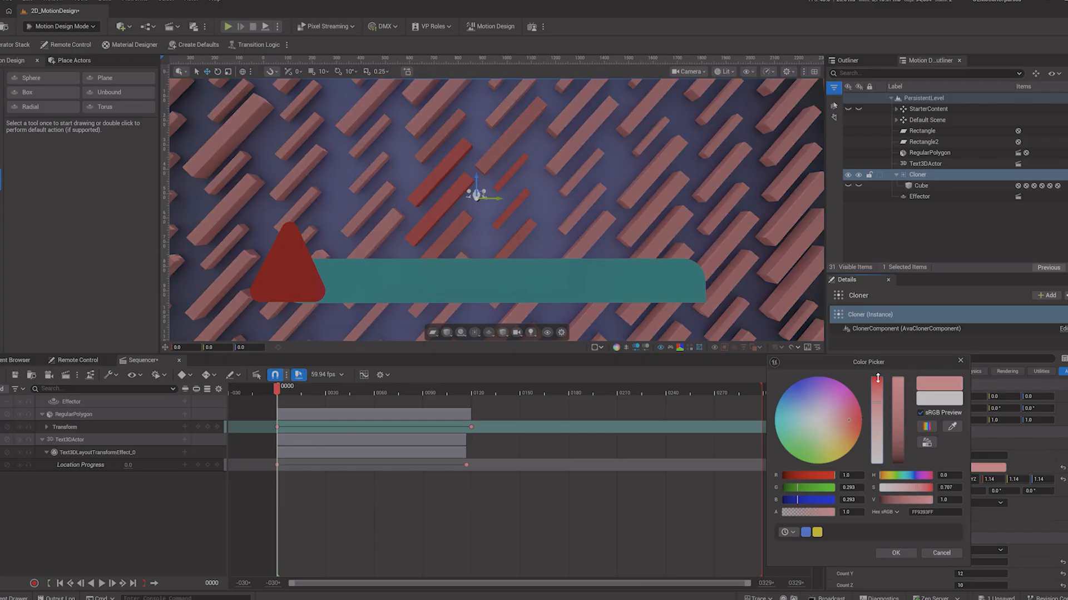
left_click(891, 553)
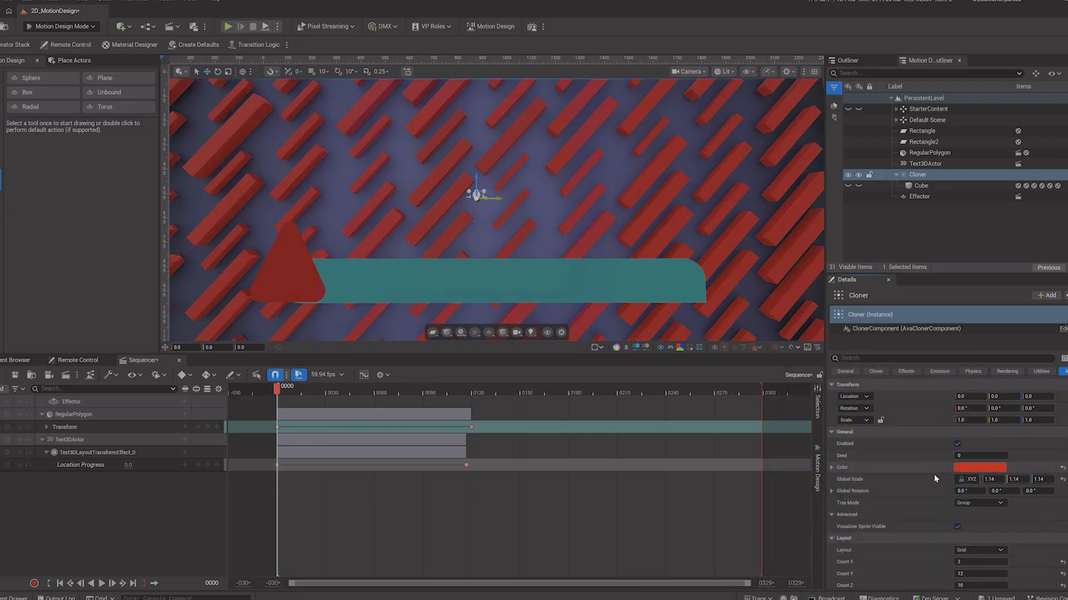
mouse_move(992, 479)
left_mouse_down()
mouse_move(1029, 480)
mouse_move(979, 479)
mouse_move(993, 481)
left_mouse_up()
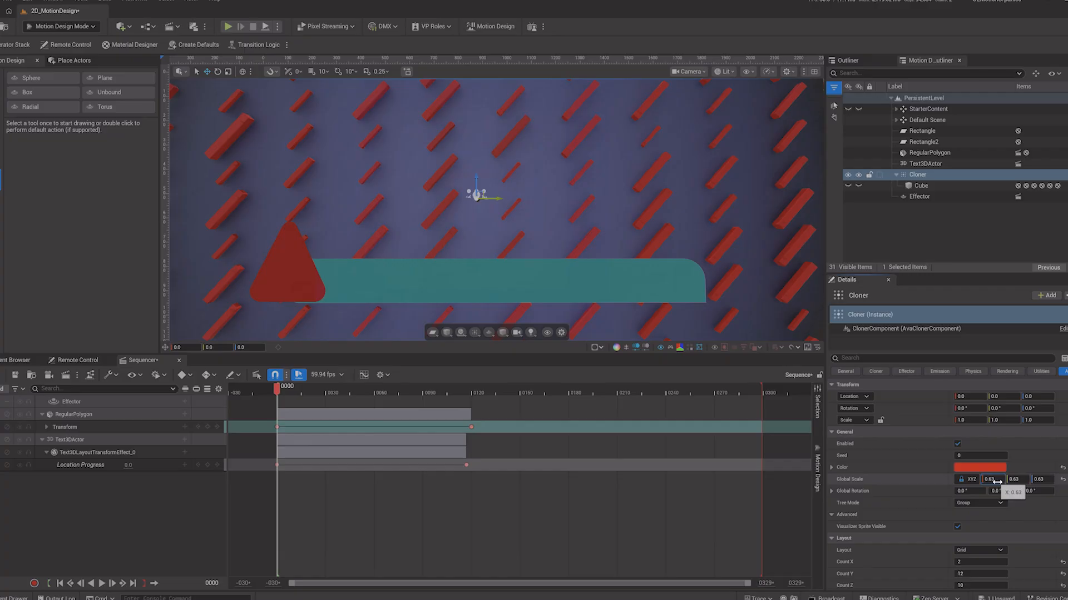
Step: Select the effector and raise its location strength Y to about 252
left_click(915, 197)
scroll(912, 486, "down", 3)
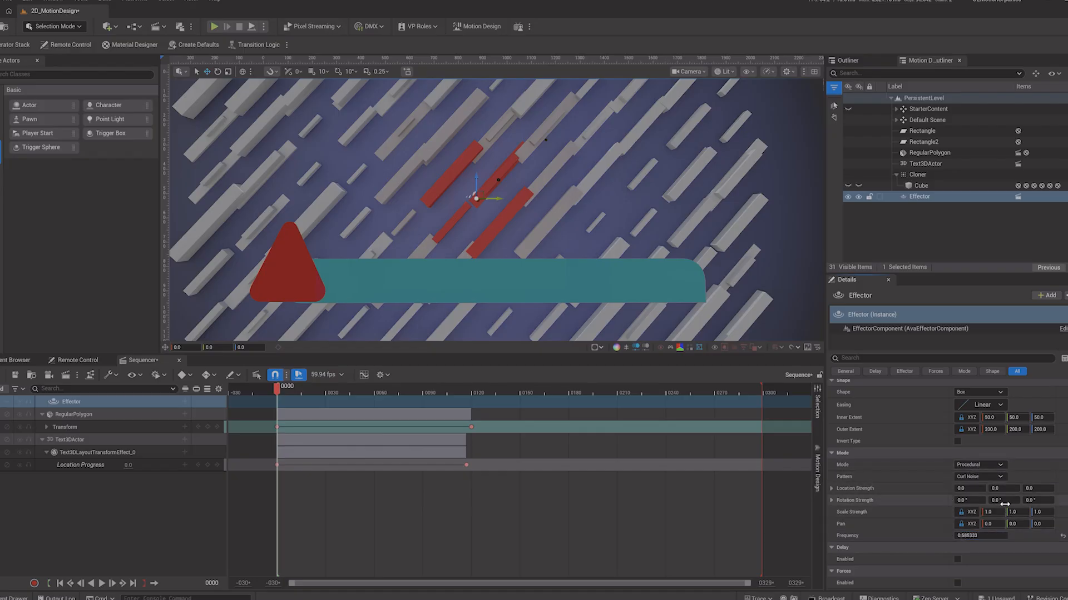
left_click_drag(1004, 488, 1054, 488)
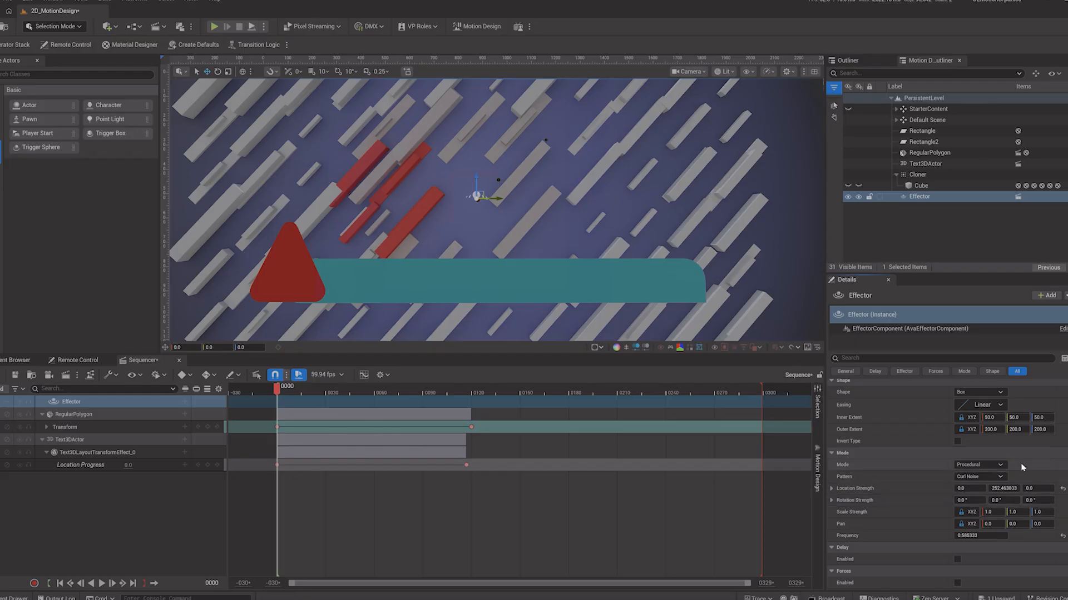
Step: Examine the effector's Advanced and Color settings
scroll(1026, 467, "up", 4)
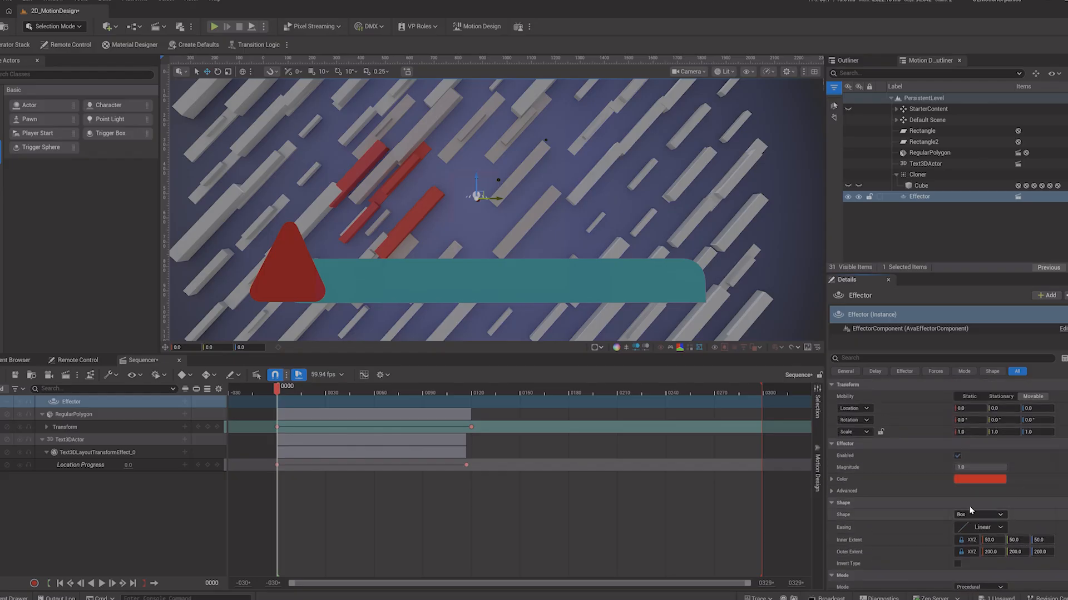
scroll(915, 513, "down", 1)
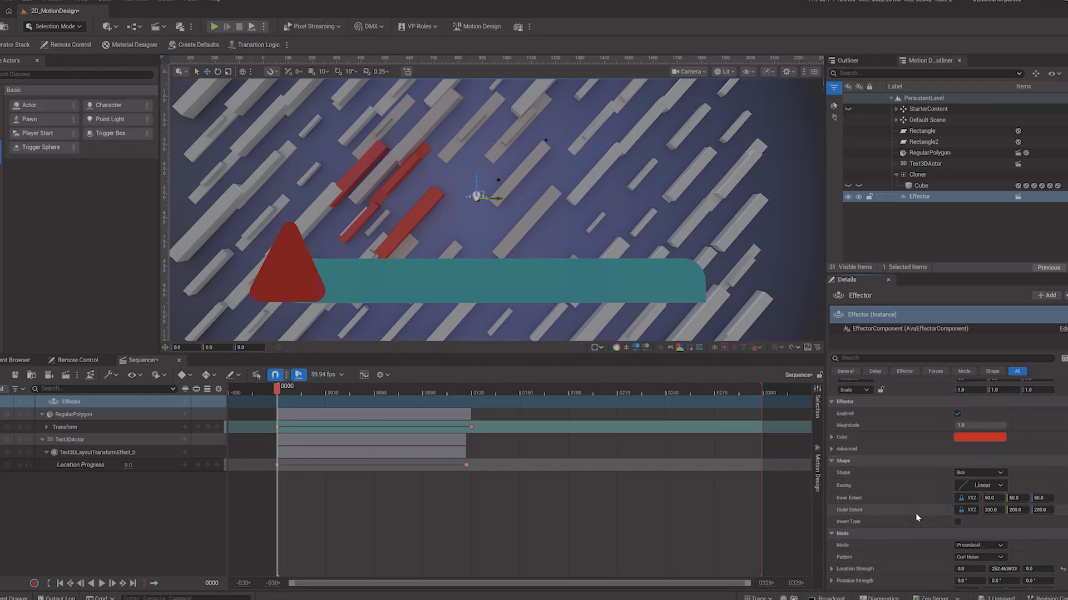
scroll(932, 503, "down", 1)
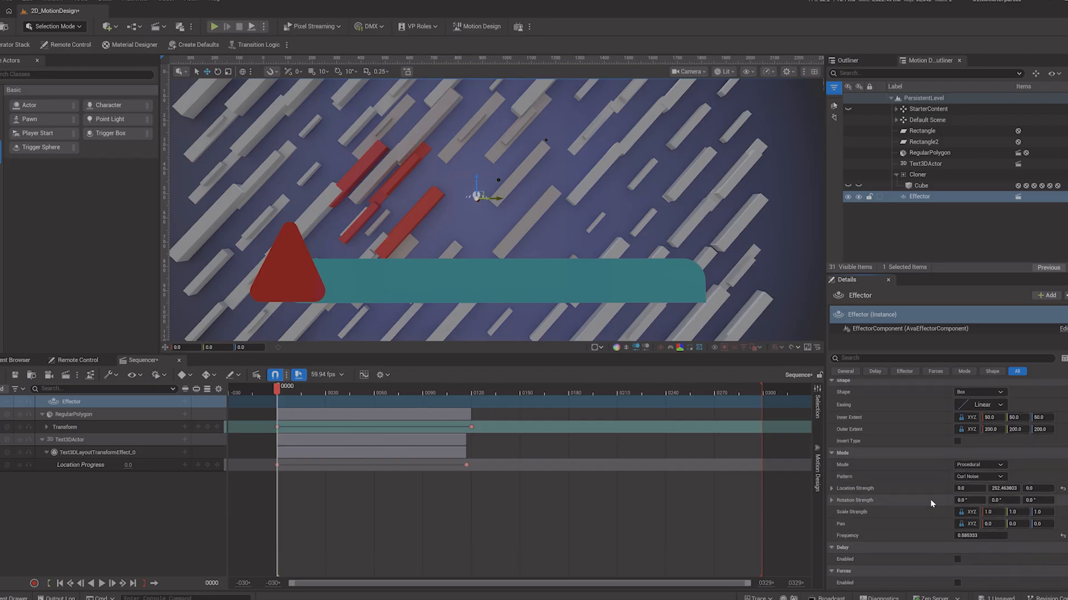
scroll(932, 503, "up", 3)
left_click(832, 453)
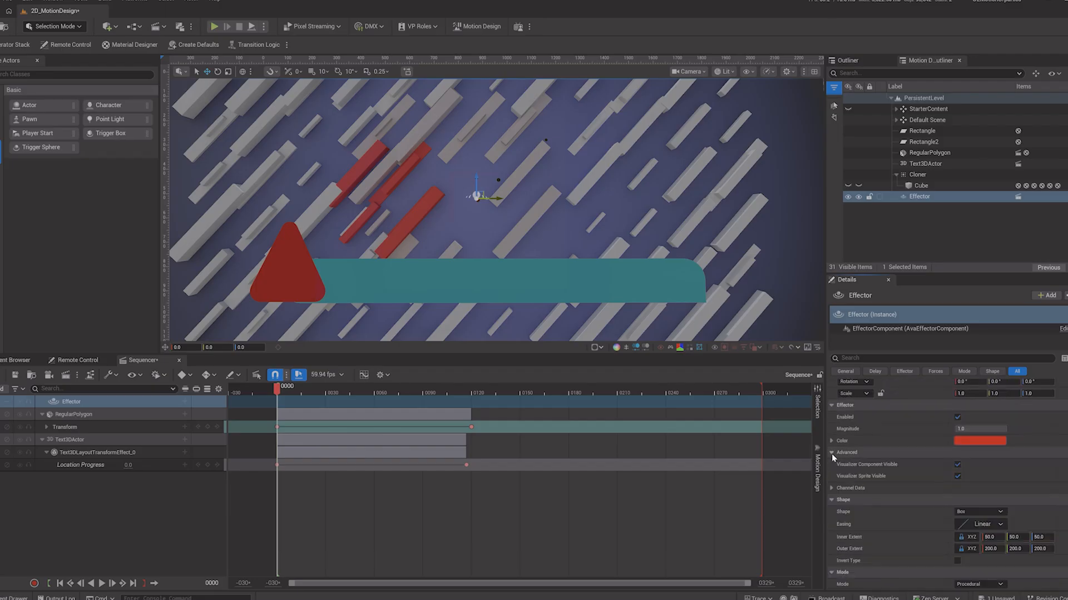
left_click(832, 441)
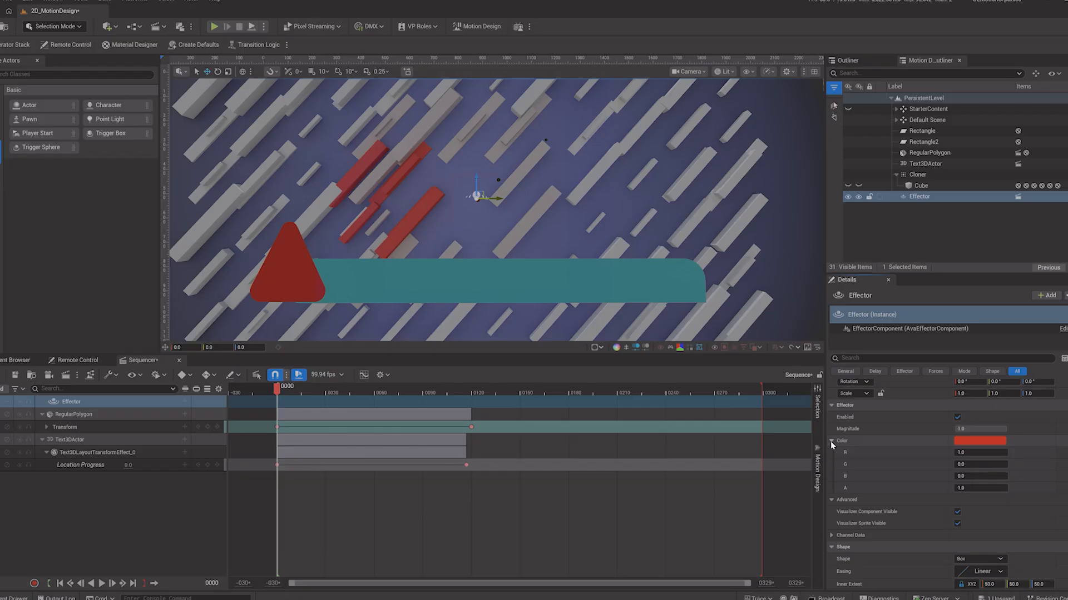
left_click(831, 441)
left_click(832, 453)
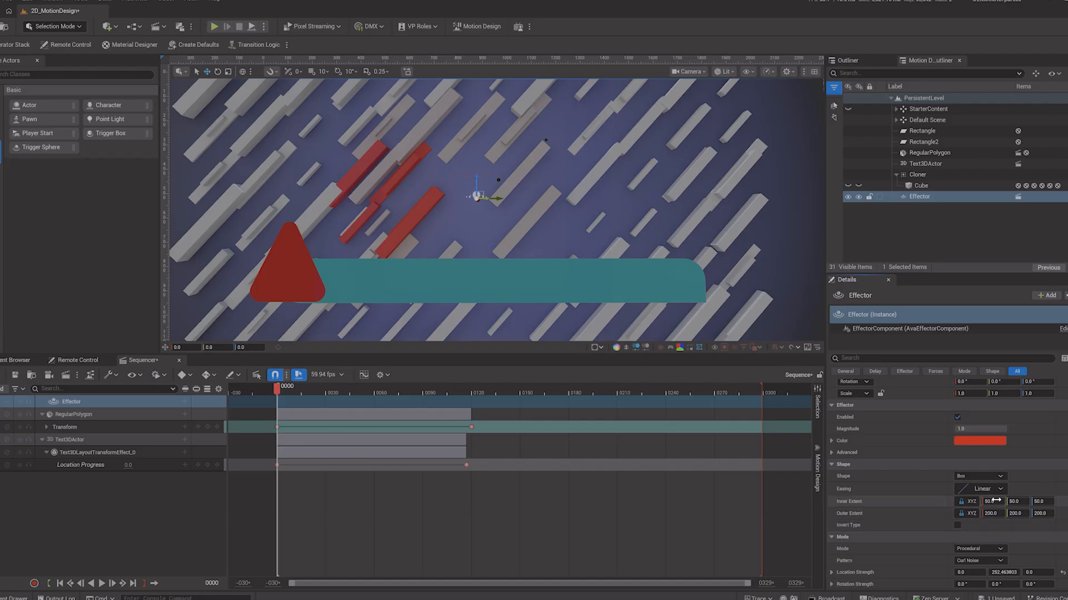
Step: Enlarge the effector's outer extent to about 3059 on all axes
left_click_drag(991, 501, 989, 529)
key("ctrl+z")
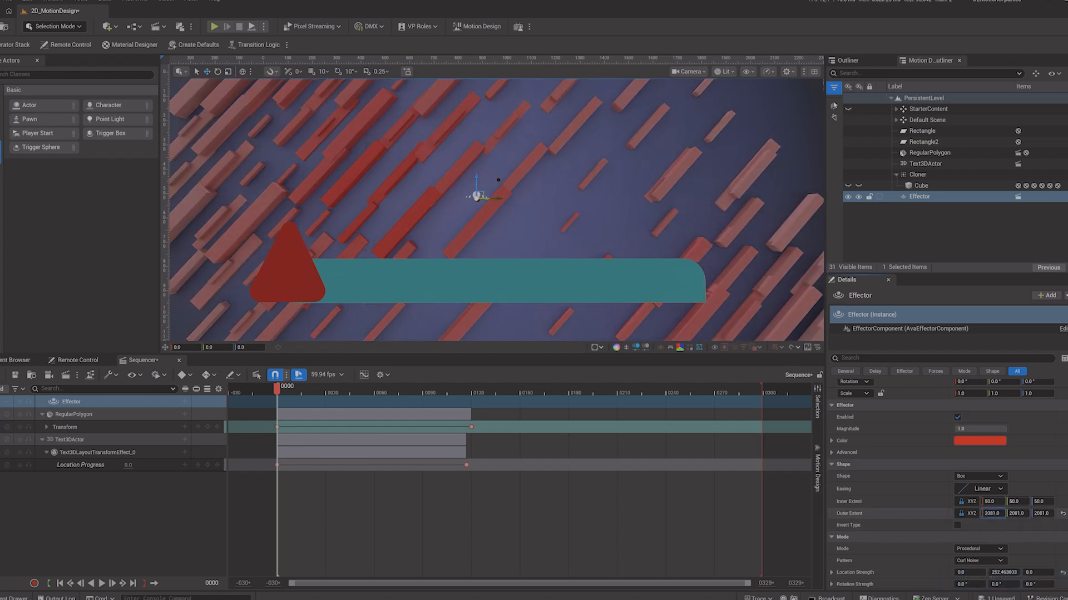
left_click_drag(1015, 514, 1035, 514)
Step: Try raising the effector's location strength Y and set its frequency to 0
scroll(927, 505, "down", 3)
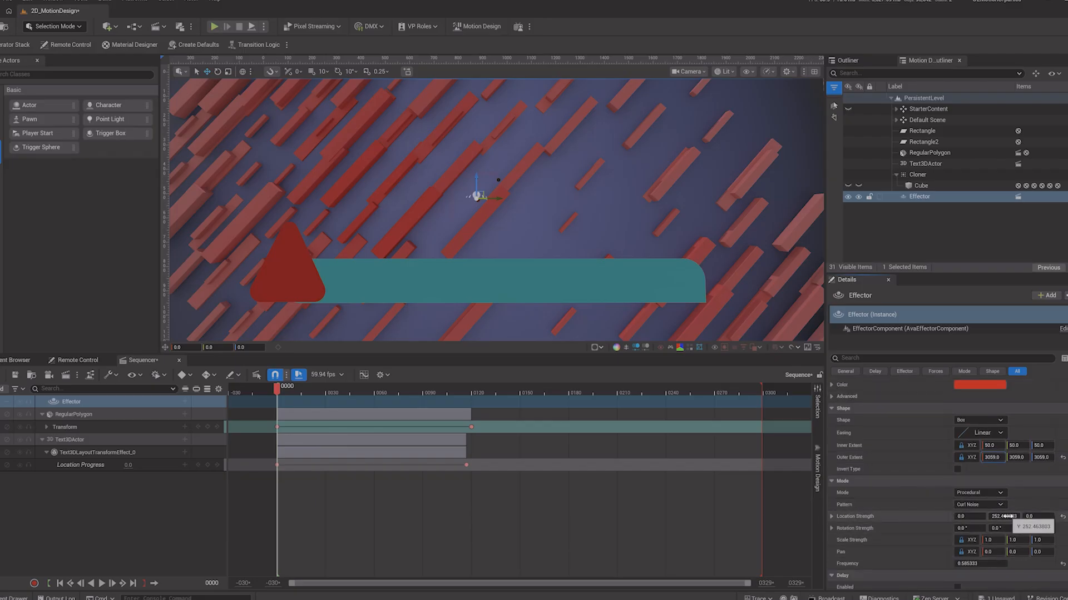
mouse_move(1008, 517)
left_mouse_down()
mouse_move(1046, 516)
mouse_move(979, 516)
mouse_move(1023, 517)
mouse_move(1009, 517)
left_mouse_up()
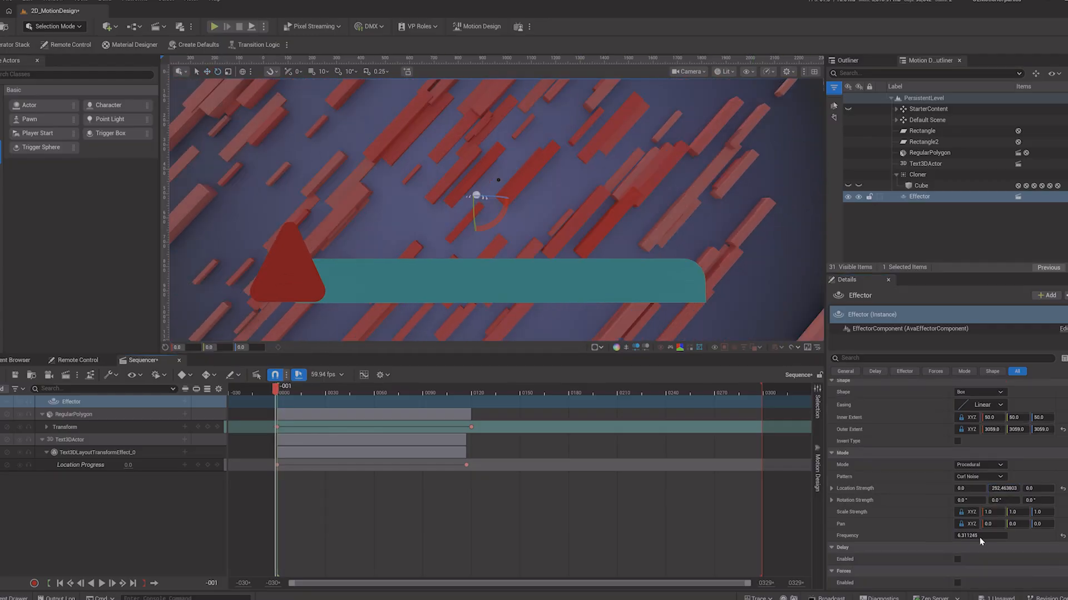
left_click_drag(980, 535, 952, 535)
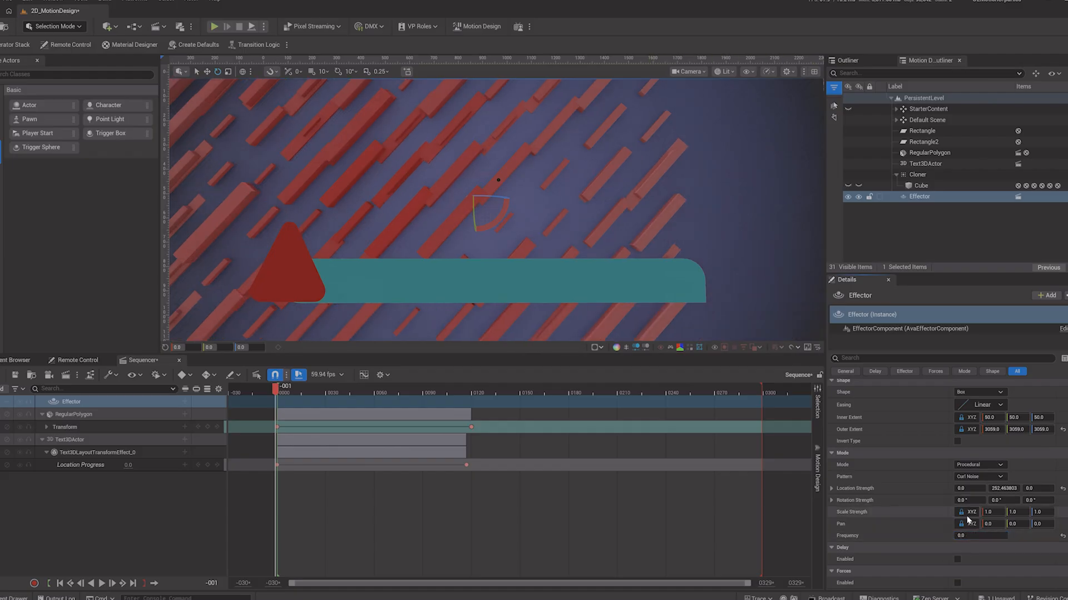
Step: Try repositioning the effector through its location values and by moving it in the viewport
scroll(902, 478, "up", 5)
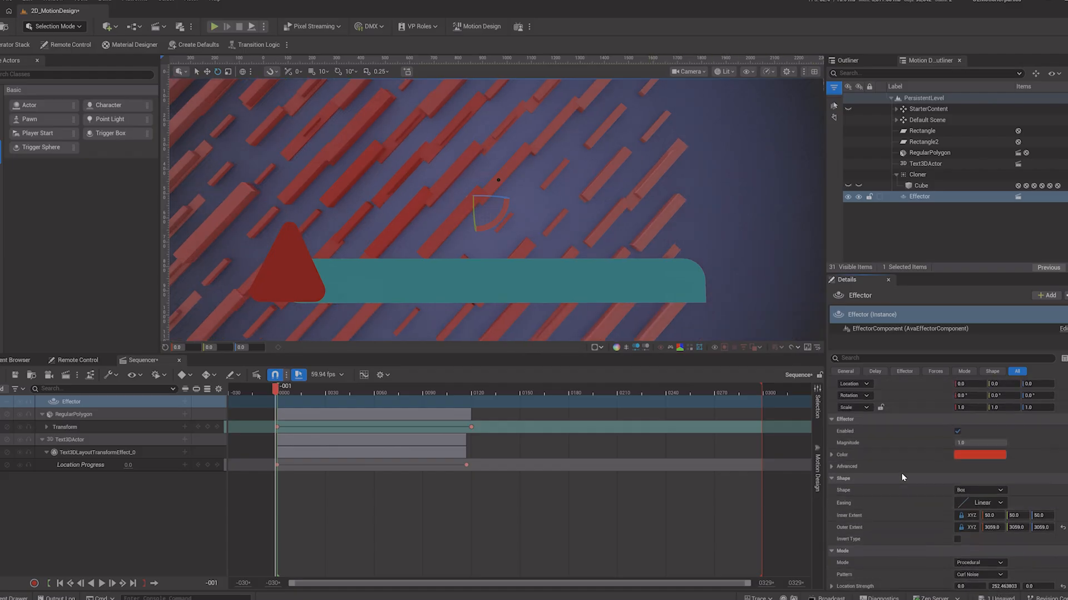
mouse_move(999, 410)
left_mouse_down()
mouse_move(1018, 410)
mouse_move(967, 410)
mouse_move(1017, 410)
mouse_move(979, 410)
mouse_move(996, 413)
left_mouse_up()
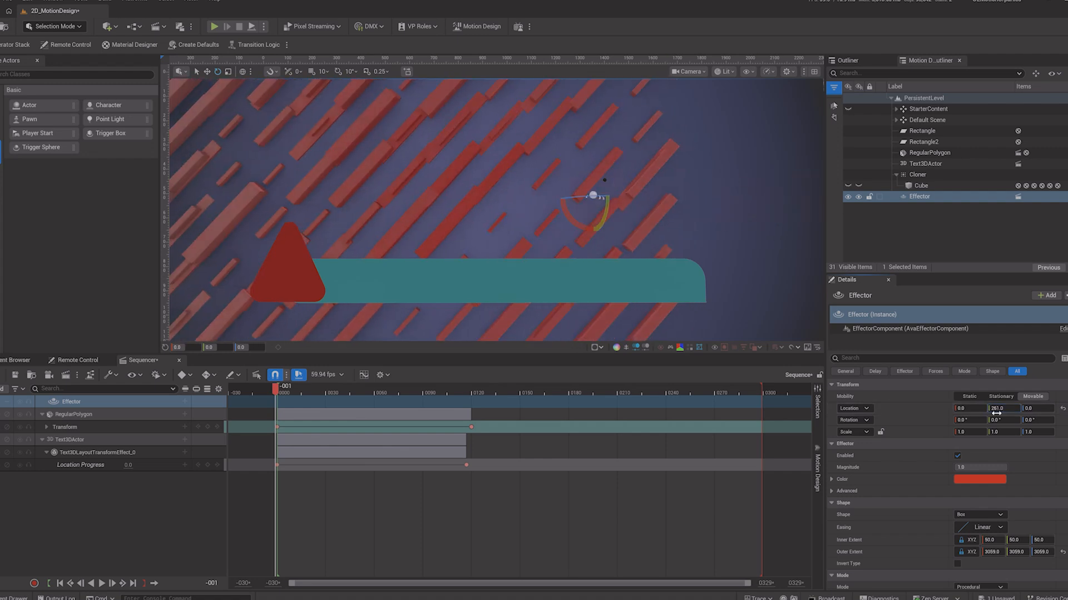
key("ctrl+z")
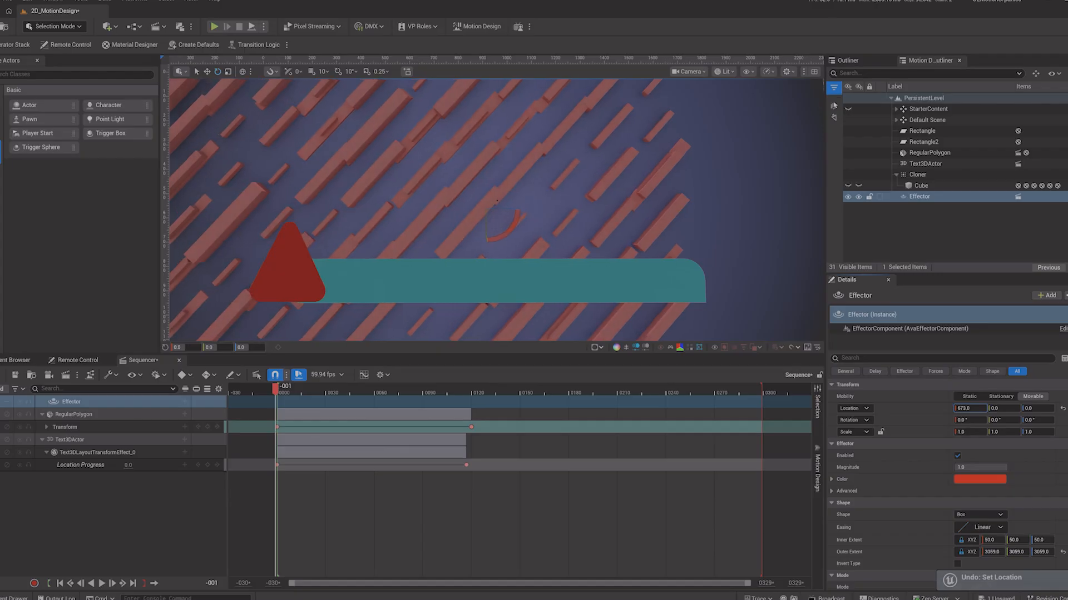
mouse_move(955, 409)
left_mouse_down()
mouse_move(967, 409)
mouse_move(956, 409)
left_mouse_up()
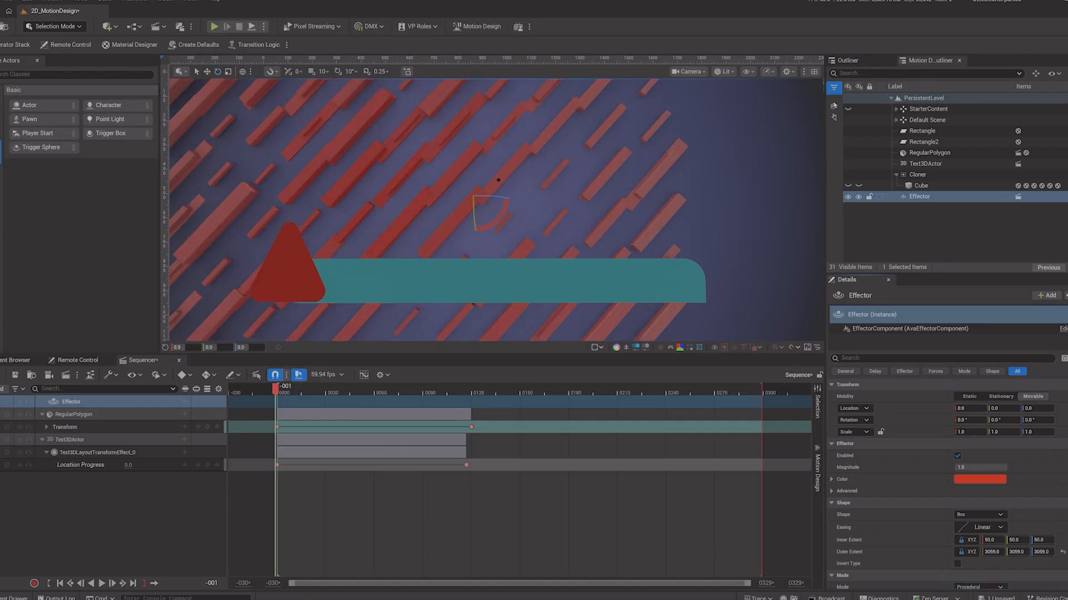
left_click_drag(1037, 411, 1035, 410)
key("ctrl+z")
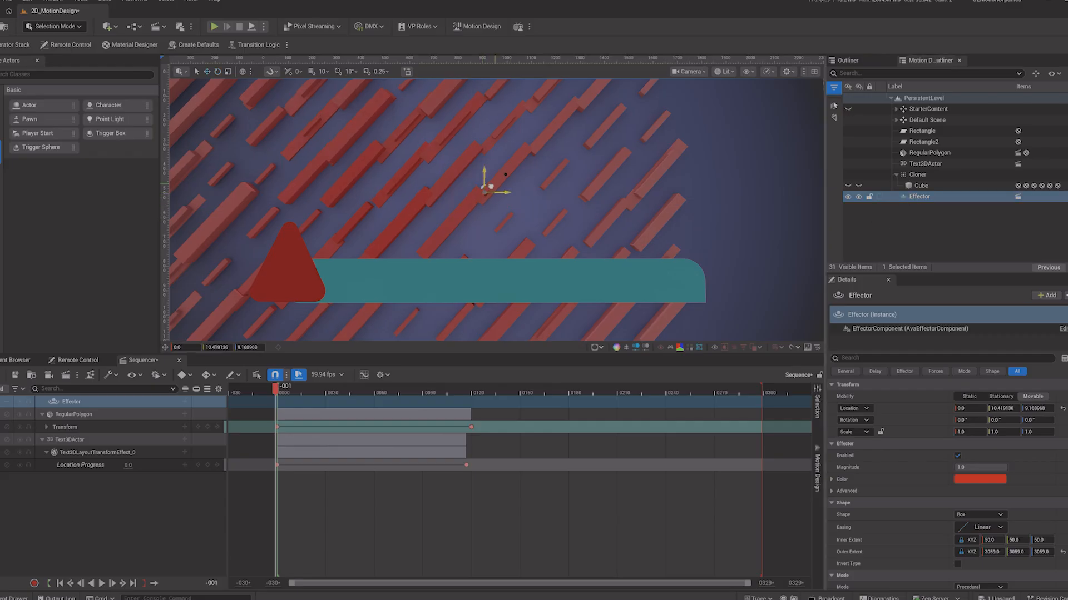
mouse_move(485, 189)
left_mouse_down()
mouse_move(688, 155)
mouse_move(817, 267)
mouse_move(198, 250)
mouse_move(185, 140)
left_mouse_up()
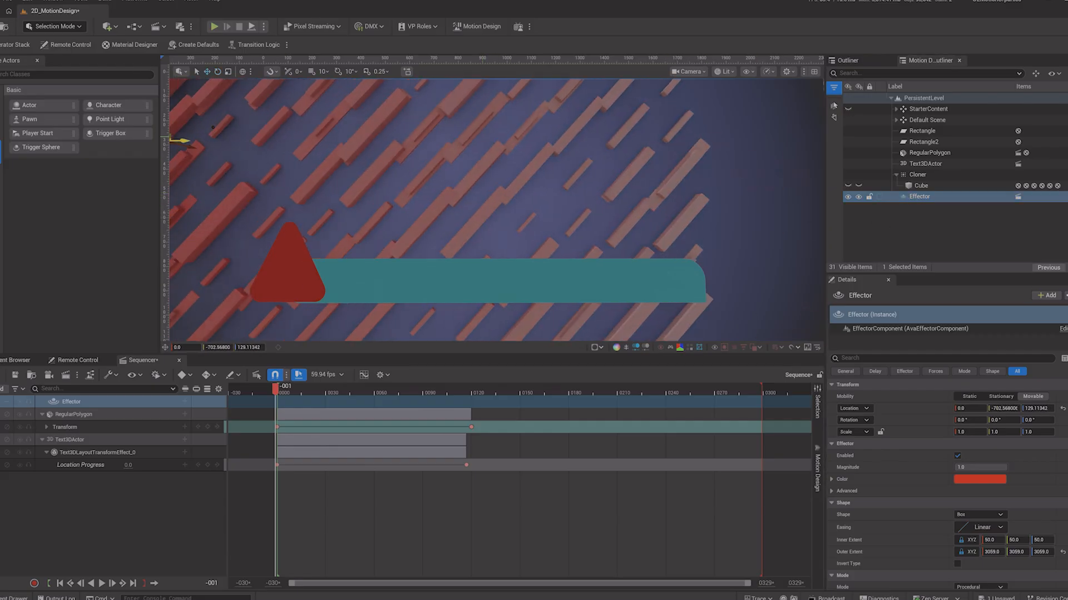
key("ctrl+z")
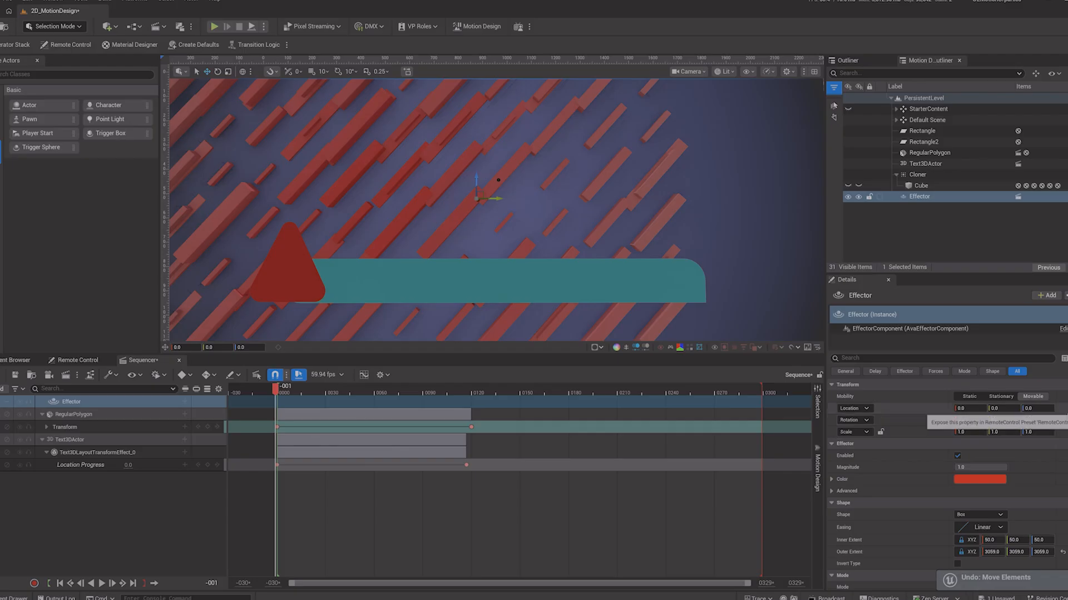
Step: Try resetting the cube's rotation
left_click(922, 185)
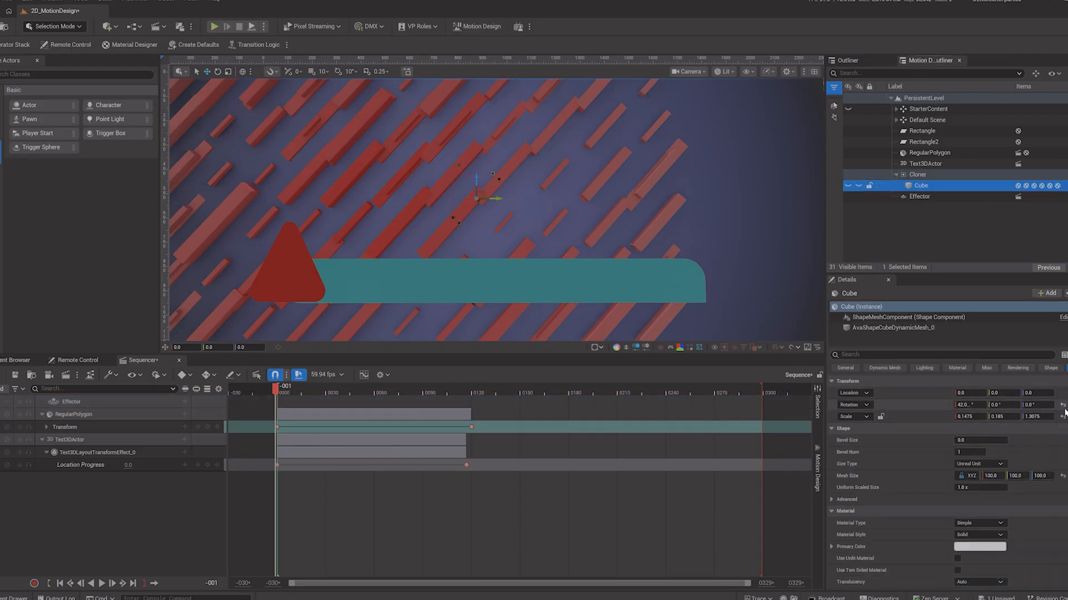
left_click(1063, 406)
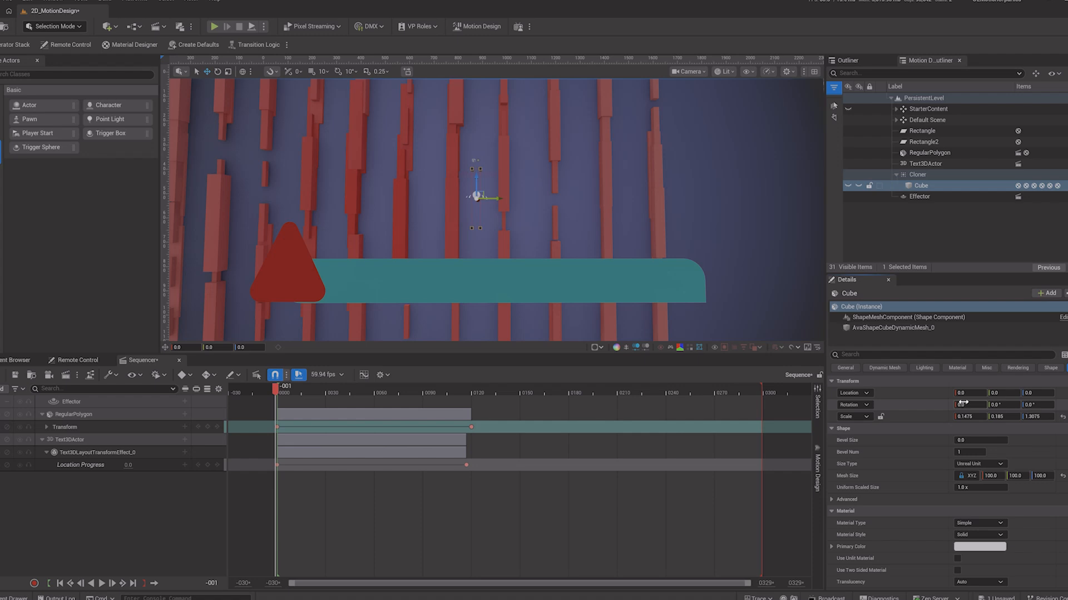
key("ctrl+z")
Step: Select the effector and set its inner extent to 0
left_click(919, 196)
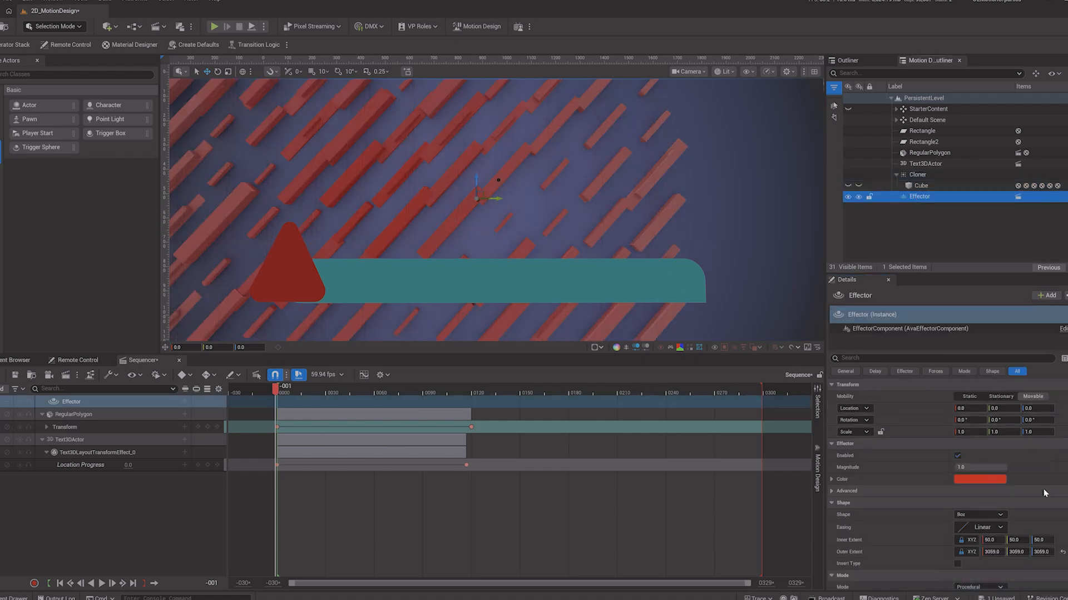
scroll(1027, 477, "down", 2)
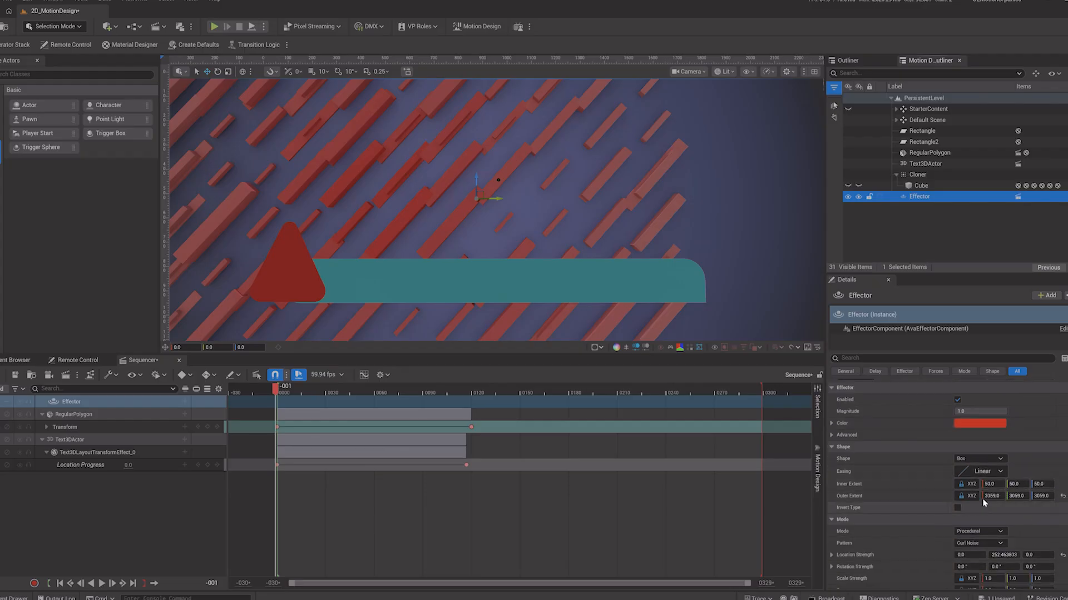
mouse_move(992, 485)
left_mouse_down()
mouse_move(1023, 485)
mouse_move(990, 485)
left_mouse_up()
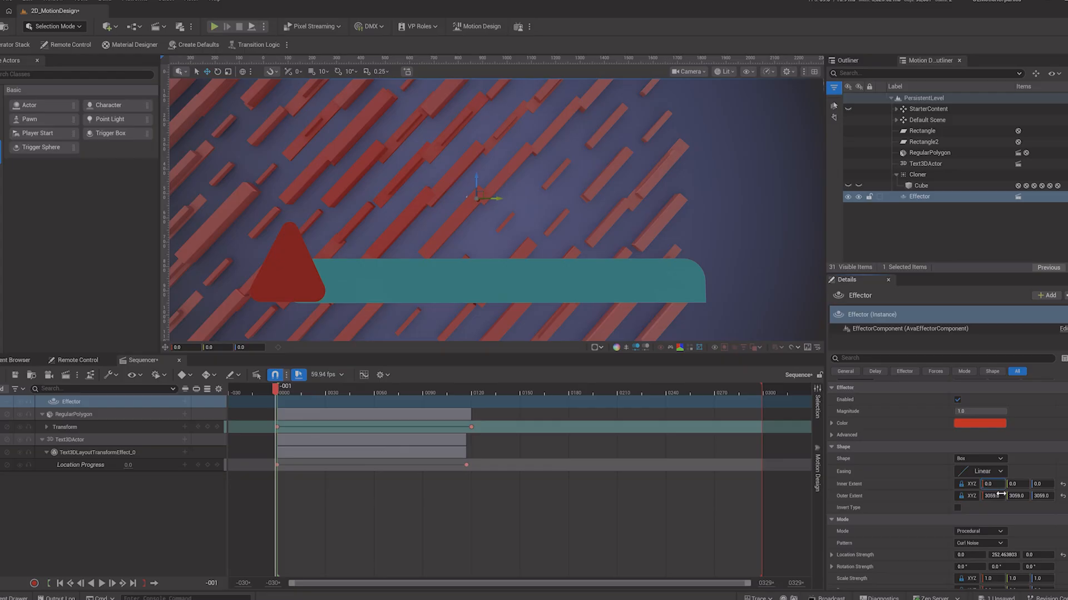
Step: Try moving the effector sideways in the viewport
left_click_drag(498, 198, 753, 198)
key("ctrl+z")
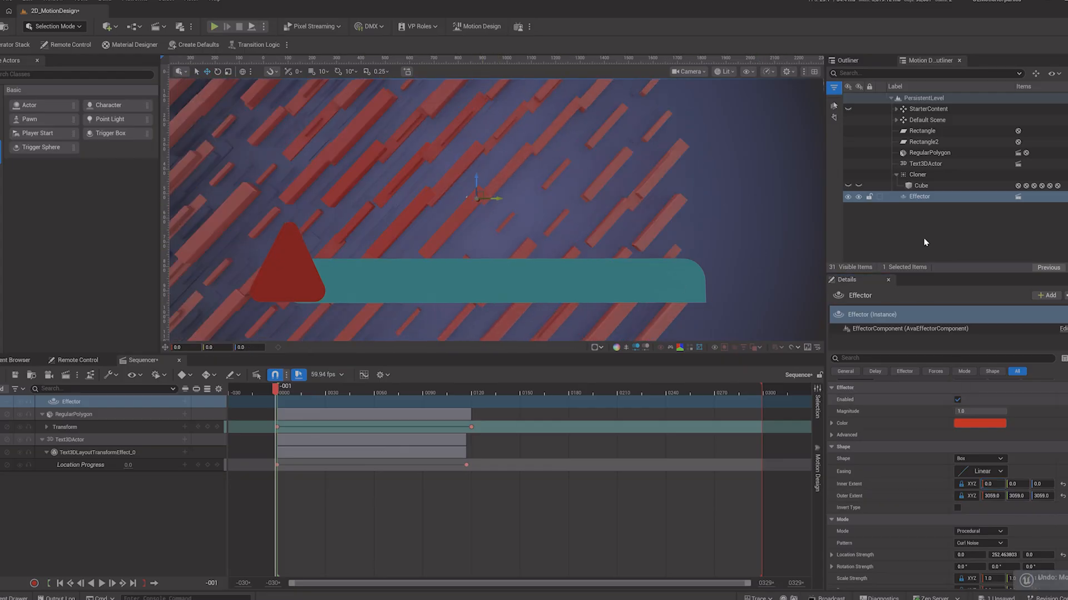
Step: Select the cloner and move it about 195 units along Y in the viewport
left_click(466, 210)
left_click_drag(502, 198, 590, 215)
Step: Select the effector and switch its pattern to Directional Wave
left_click(920, 197)
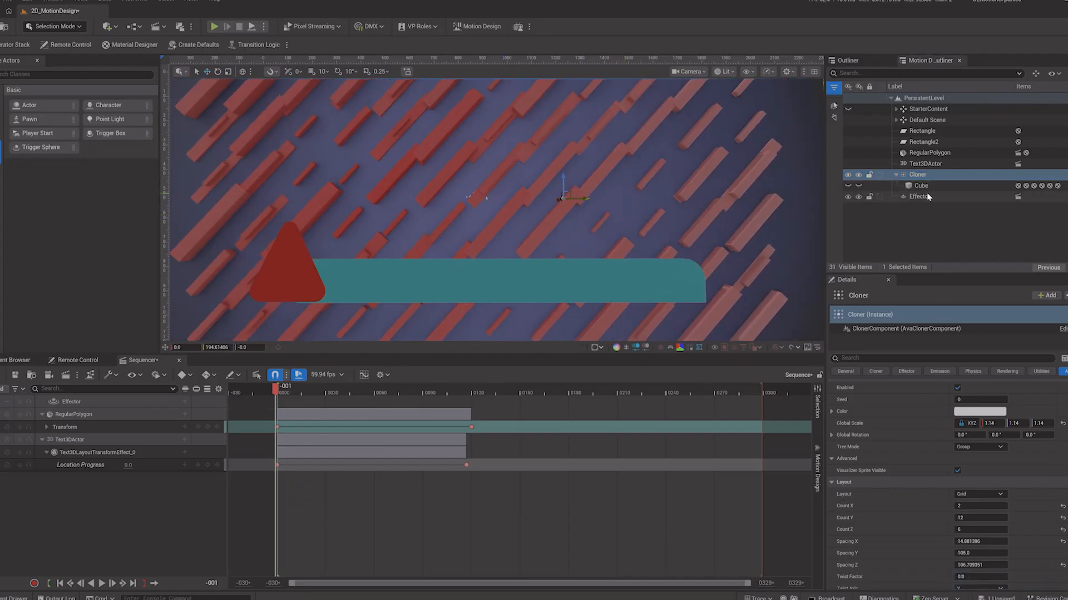
scroll(1020, 531, "down", 4)
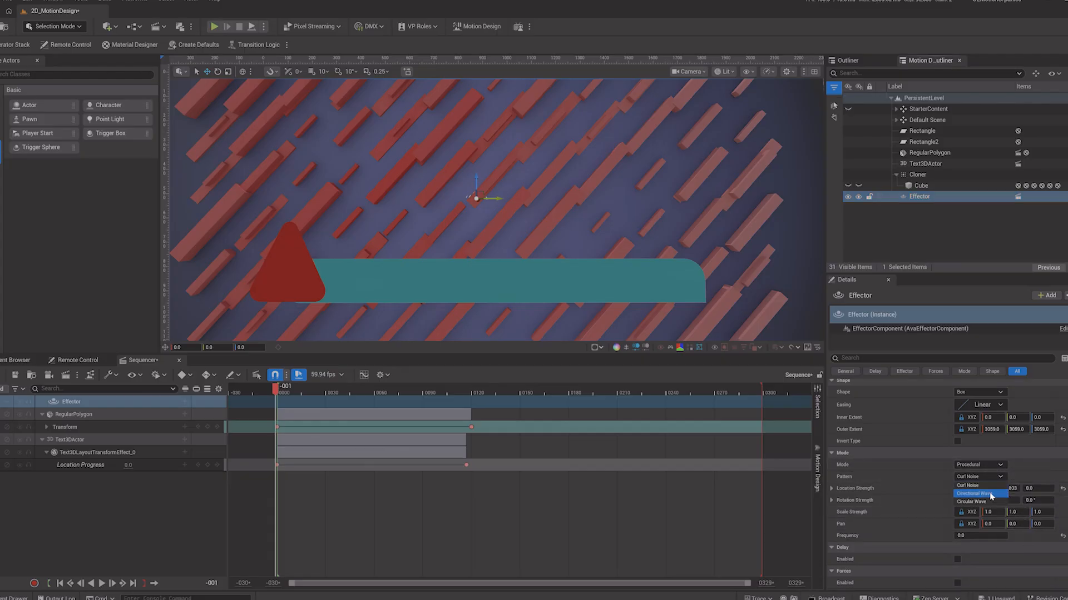
left_click(989, 493)
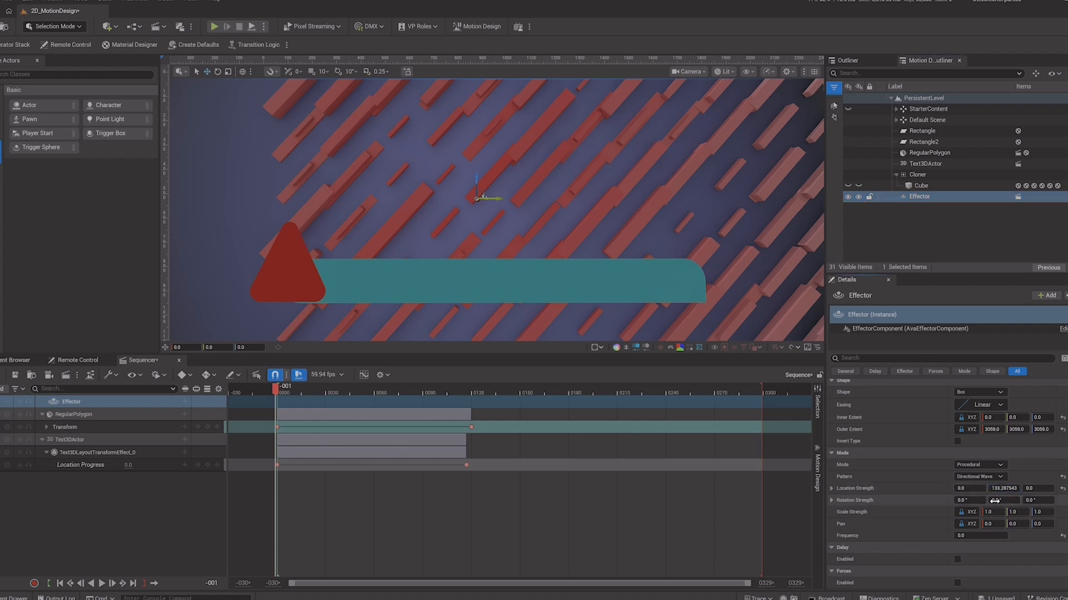
Step: Set the effector's frequency to about 2.46
key("ctrl+z")
left_click_drag(978, 536, 1009, 536)
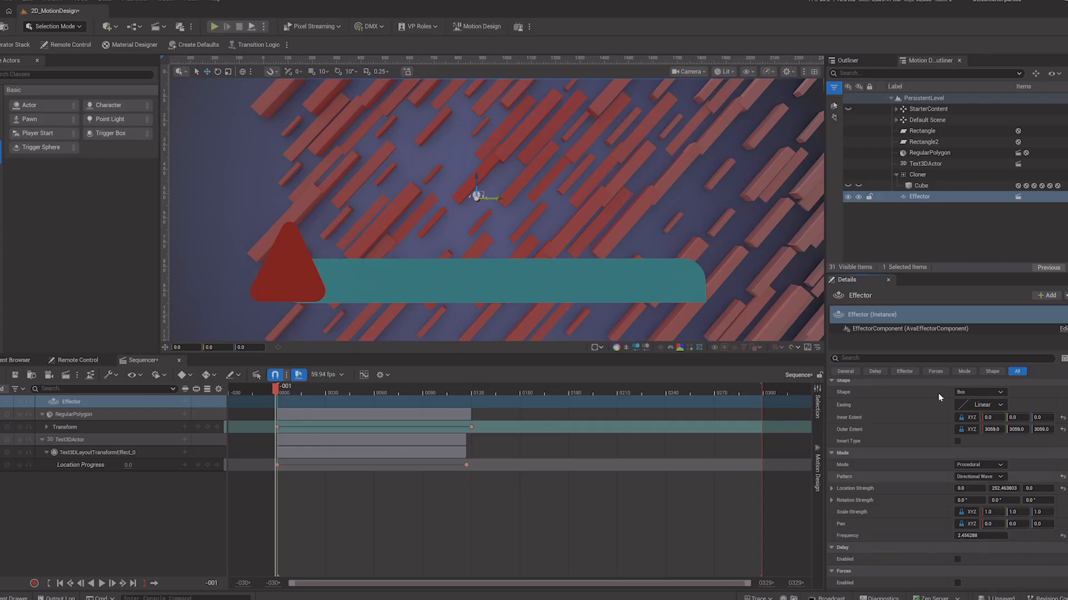
scroll(946, 478, "up", 4)
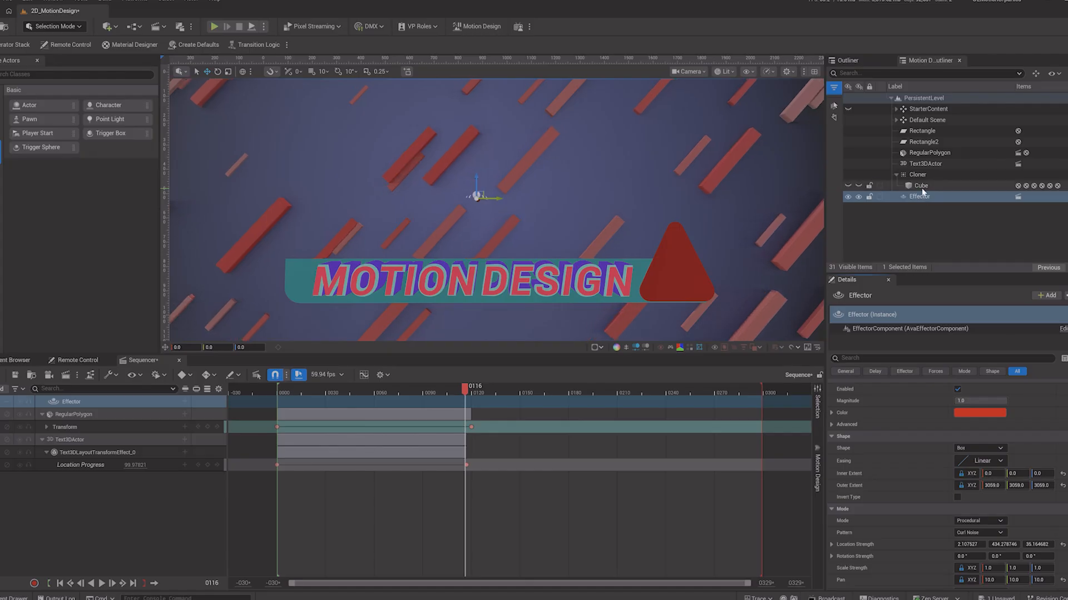
Step: Select the cube and set its material type to Material Designer
left_click(921, 187)
left_click(979, 457)
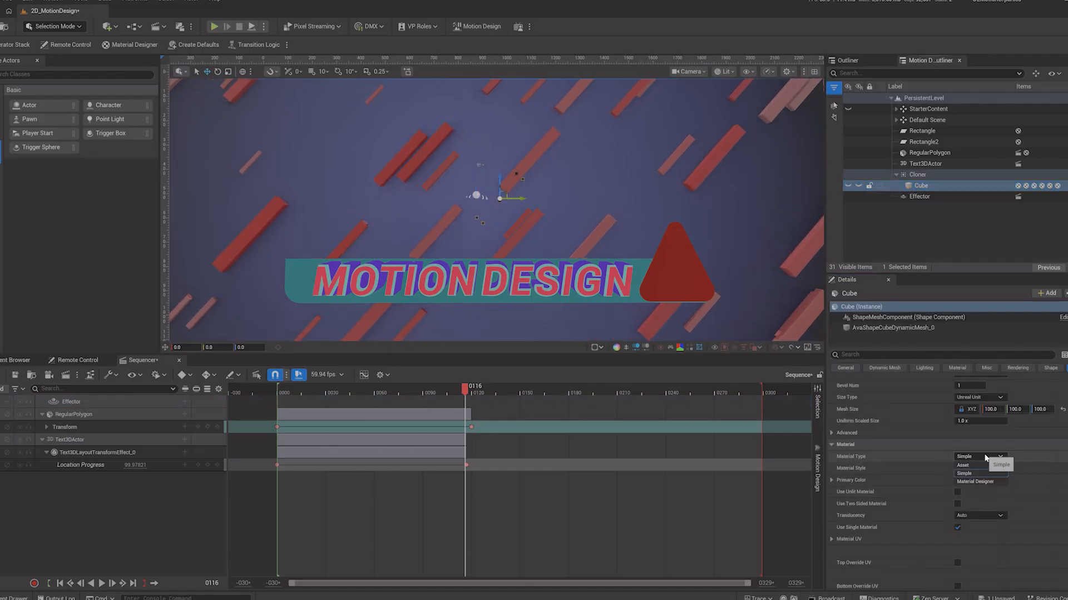
left_click(978, 483)
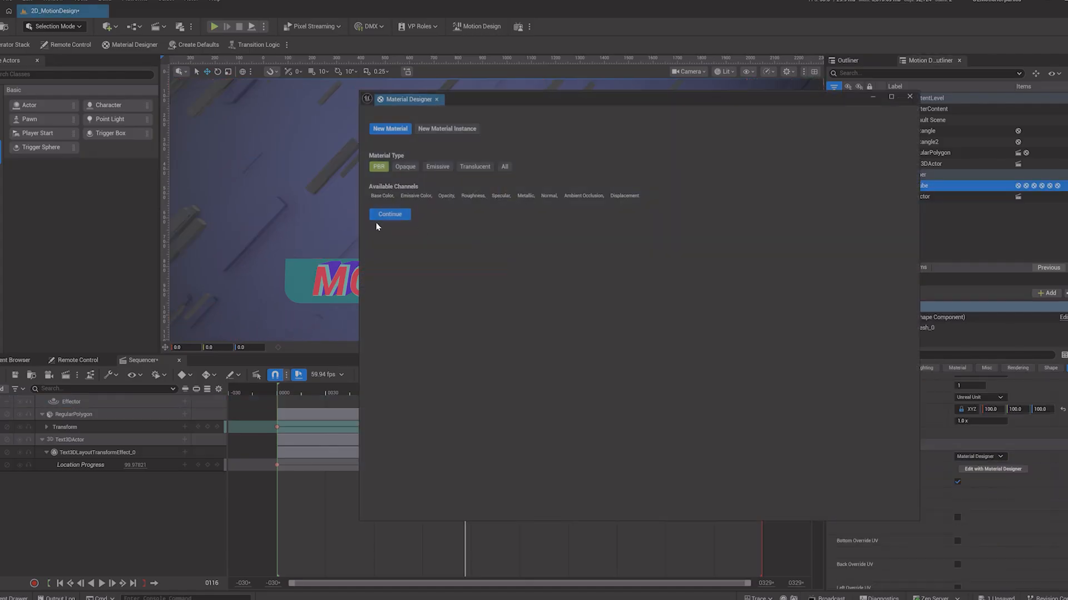
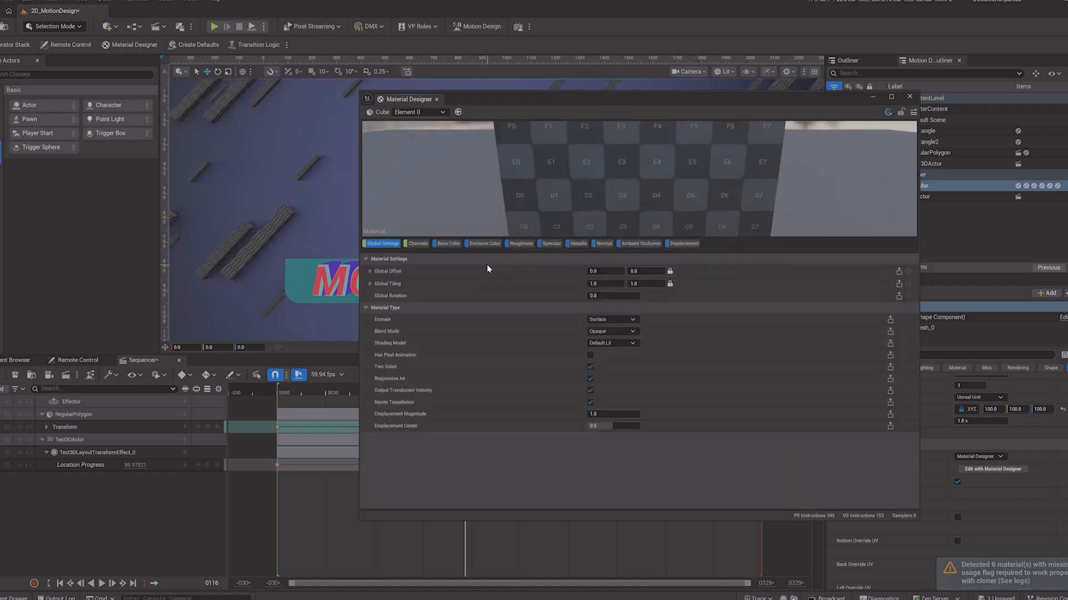
Step: Switch the cube material's Base Color layer to a solid color and set it to a golden yellow
left_click(448, 244)
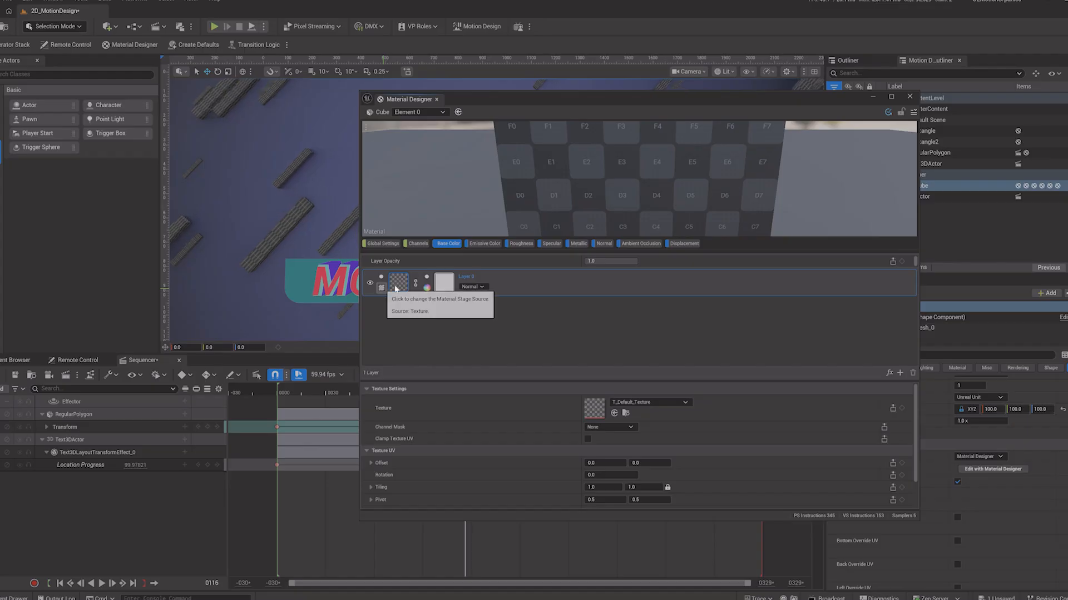
mouse_move(398, 288)
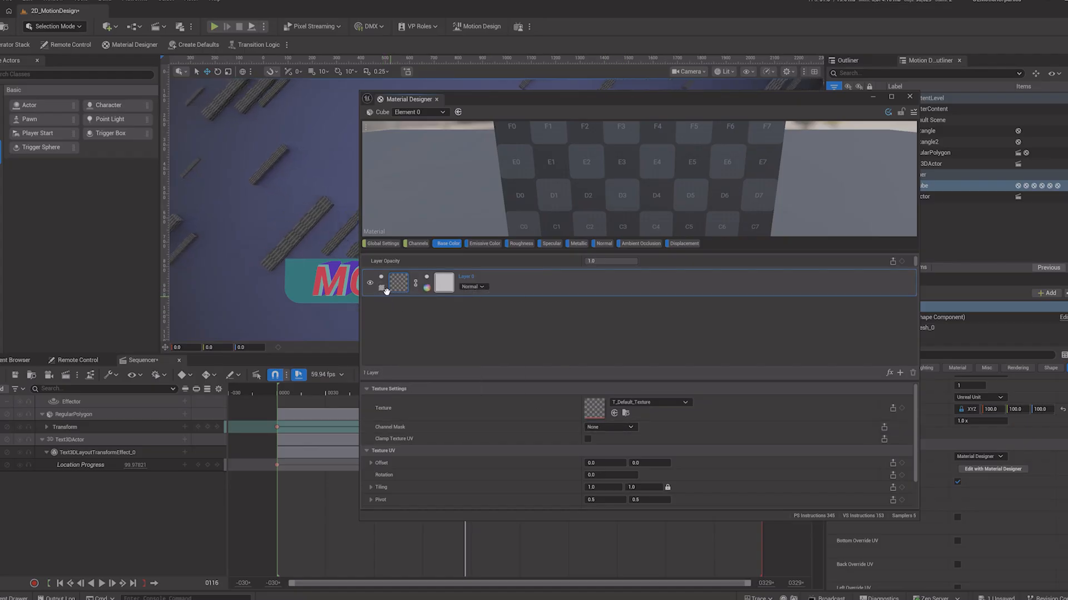
left_click(382, 288)
left_click(419, 318)
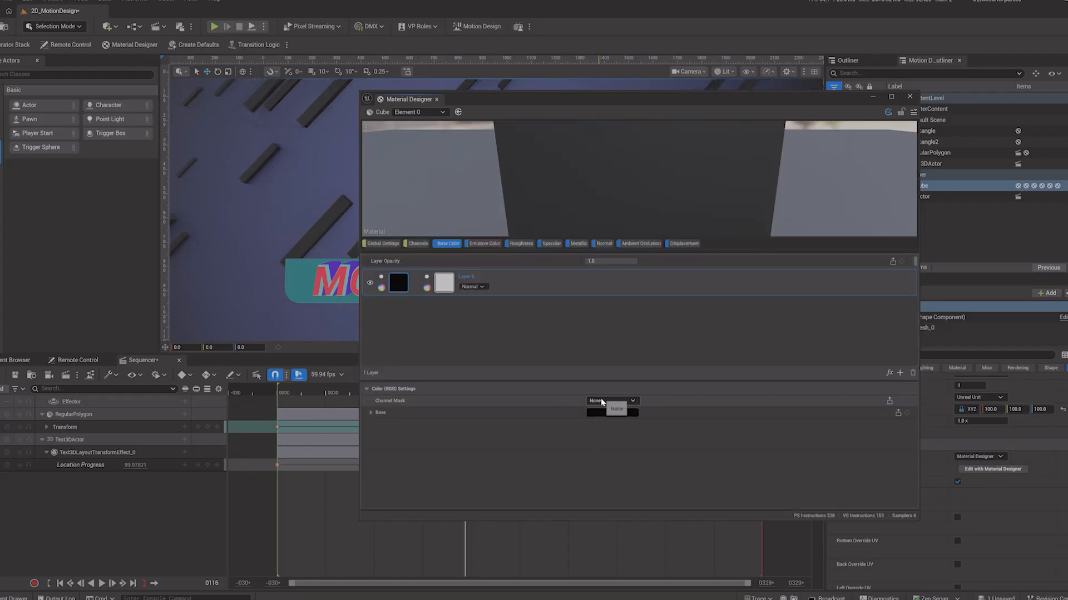
left_click(612, 413)
left_click(687, 440)
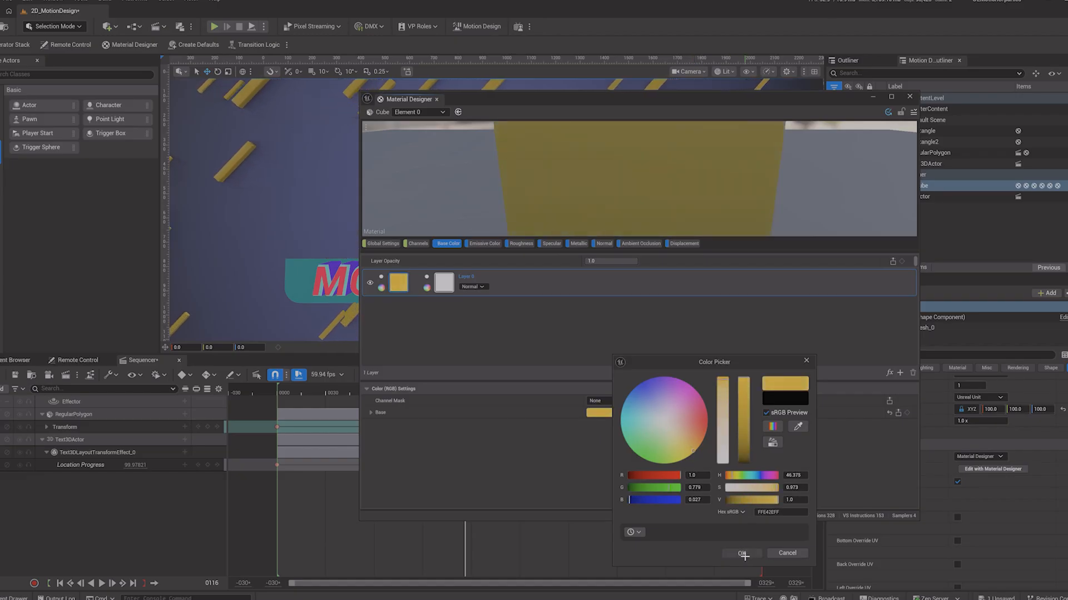
left_click(741, 552)
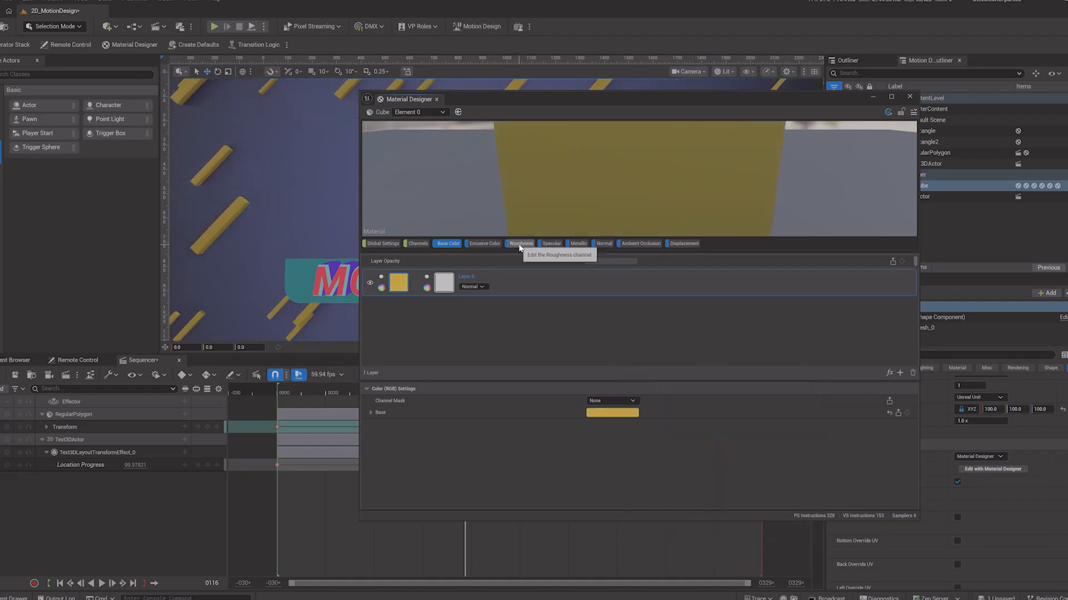
Step: Set the Metallic channel's color to full white
left_click(576, 244)
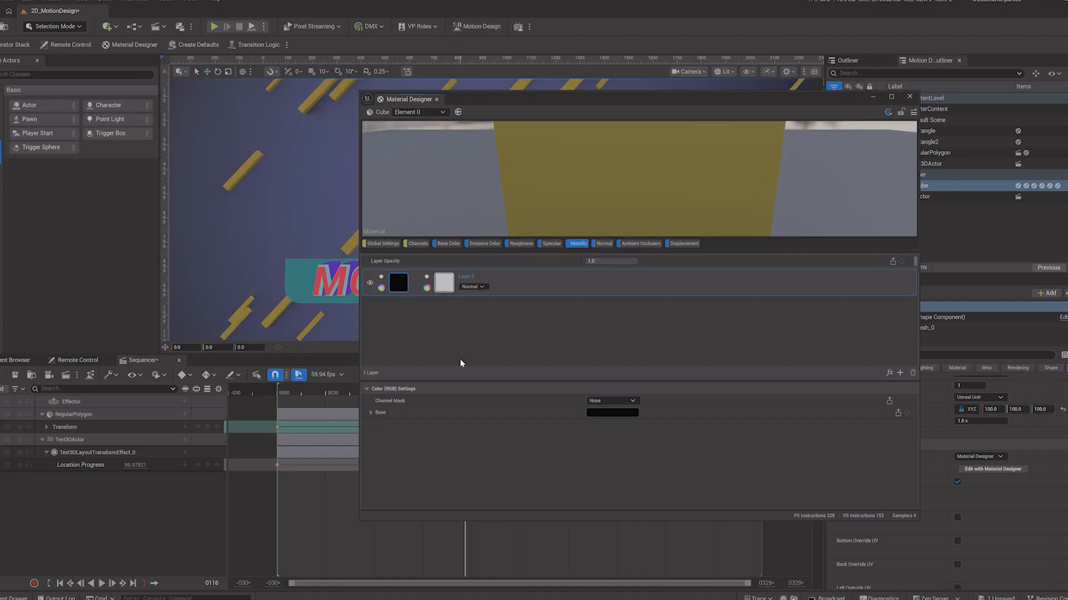
left_click(629, 414)
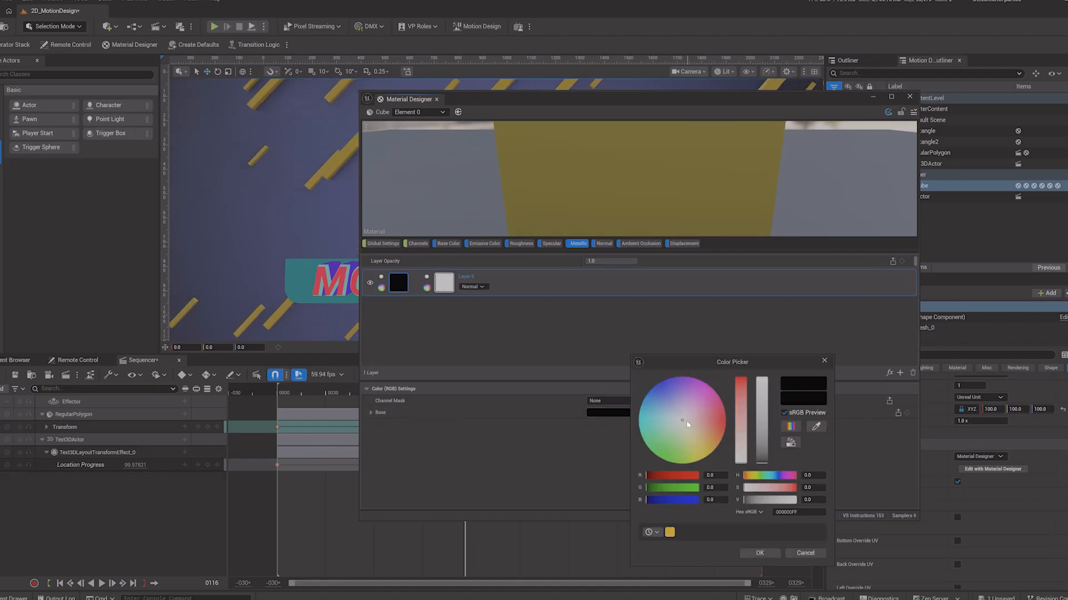
left_click_drag(766, 421, 756, 363)
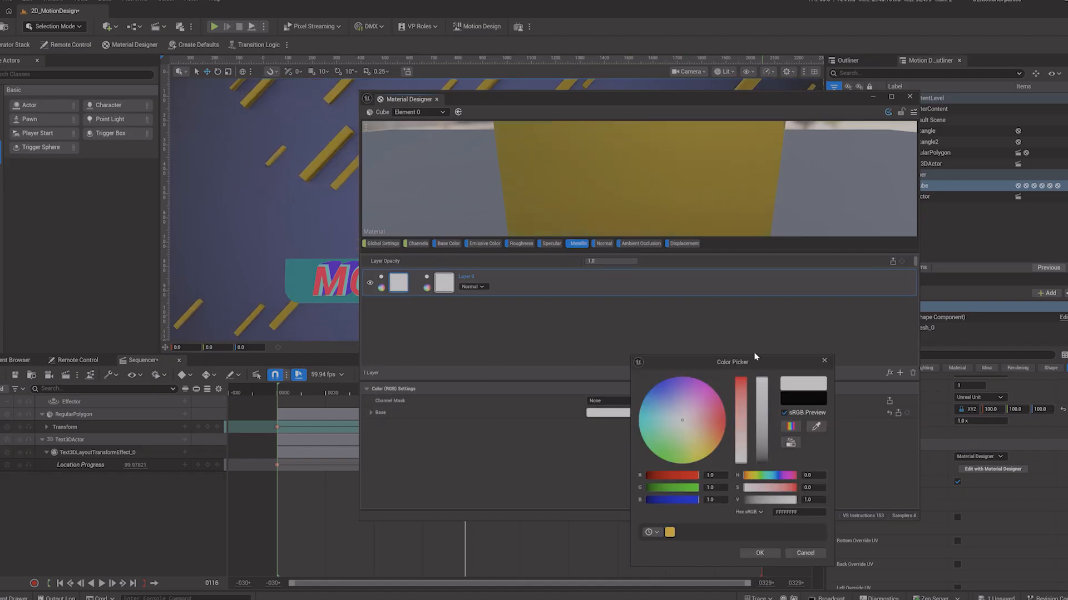
left_click(760, 554)
Step: Set the Roughness channel's color to black and close the Material Designer
left_click(521, 243)
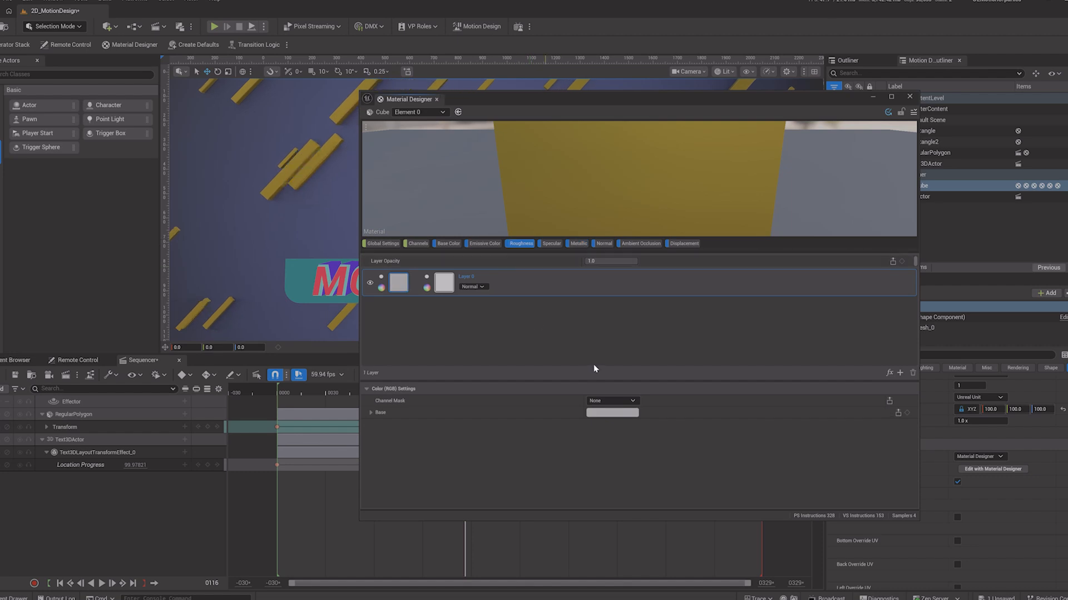
left_click(612, 414)
left_click_drag(742, 426, 743, 467)
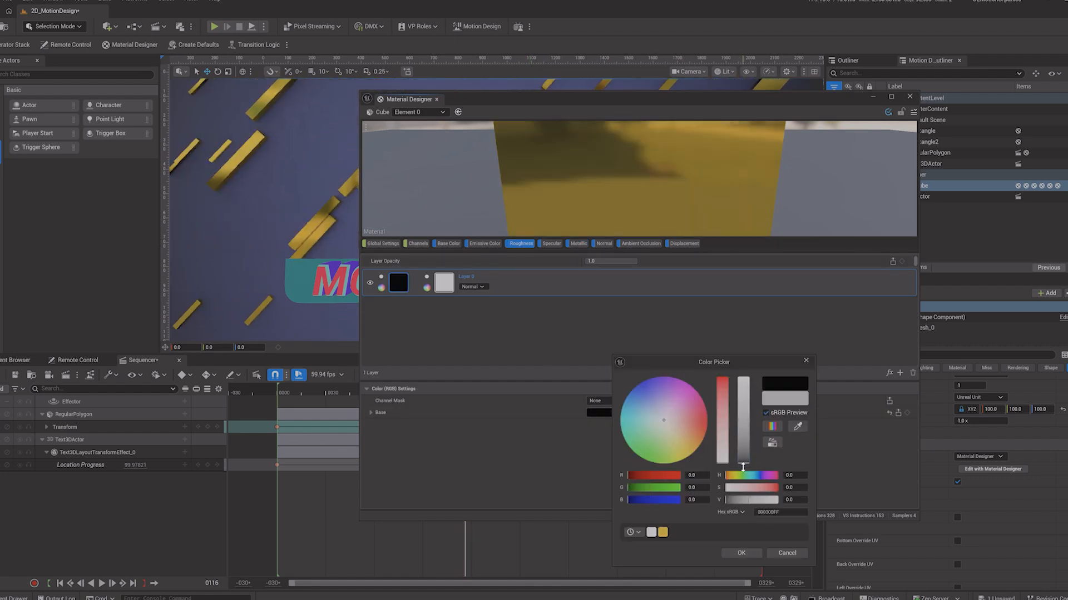
left_click(742, 553)
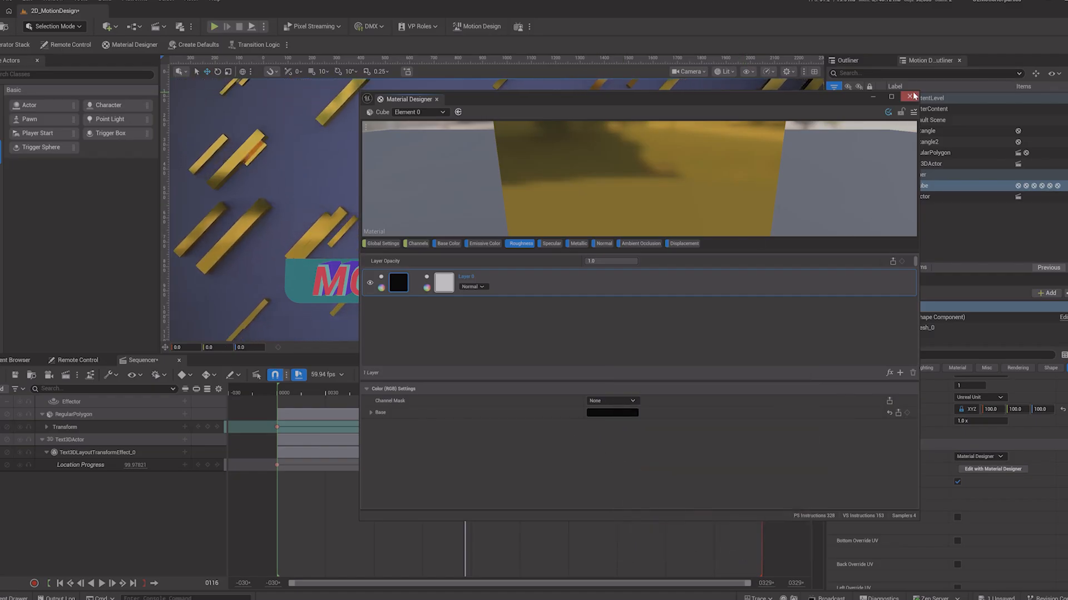
left_click(909, 96)
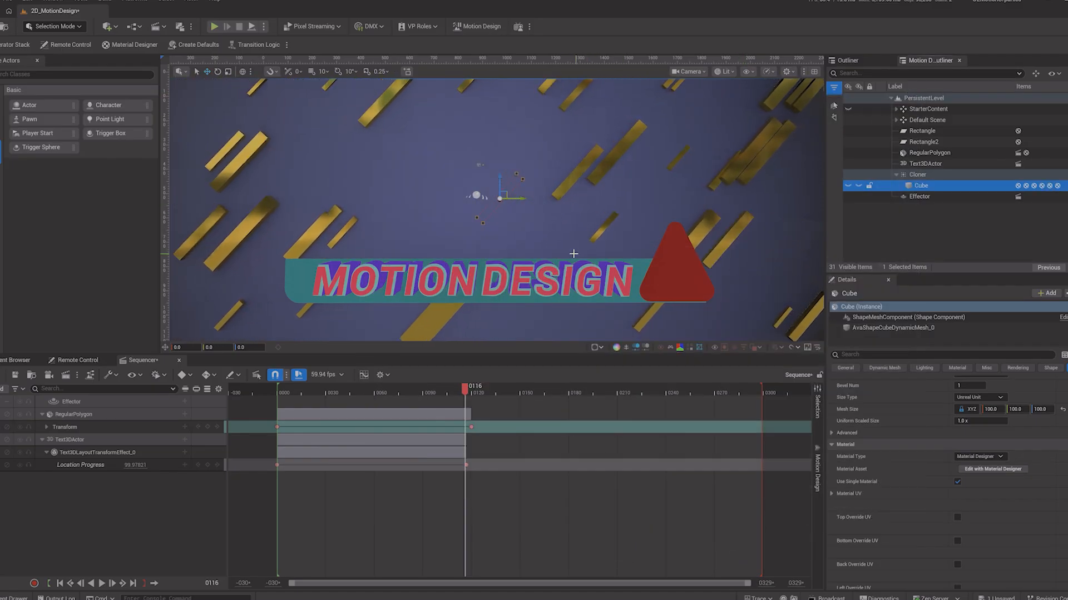
Step: Move the cube slightly up and to the right in the viewport
left_click_drag(504, 193, 526, 177)
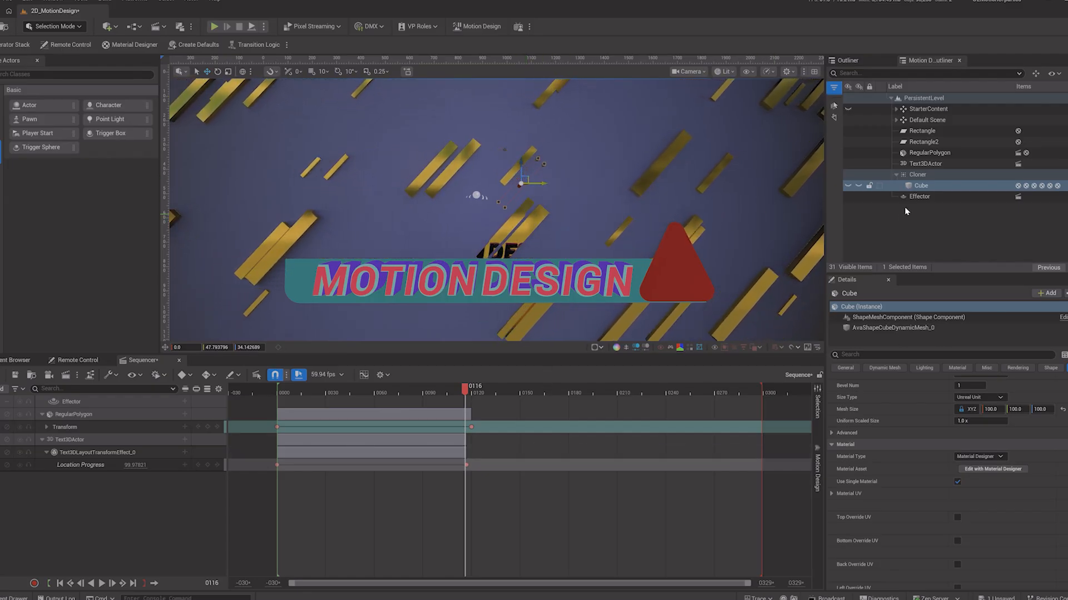
Step: Select the cloner and set its layout Count Y to 20
left_click(918, 175)
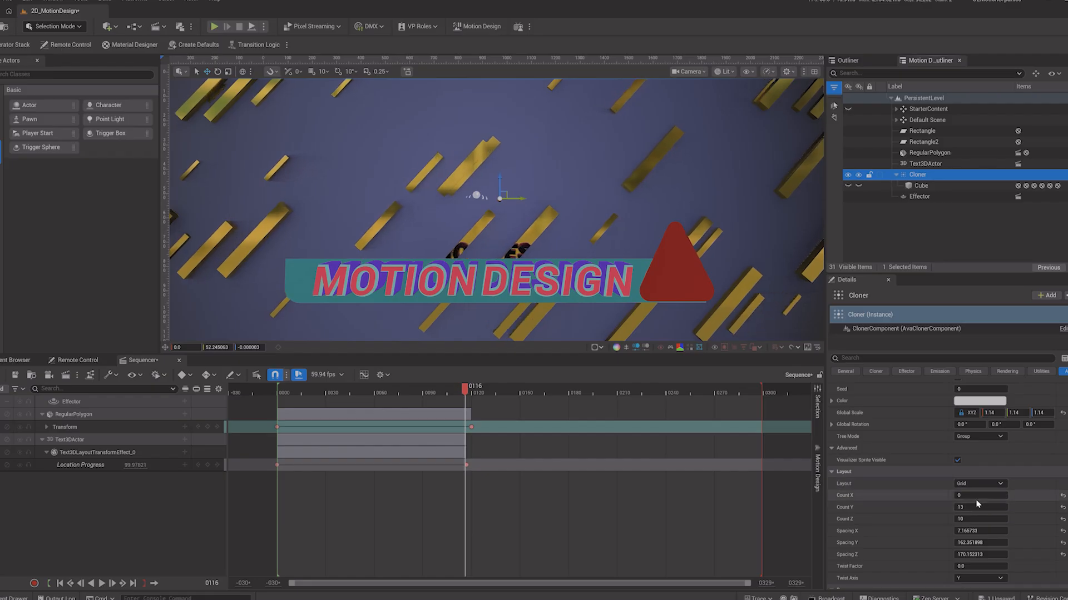
left_click(977, 507)
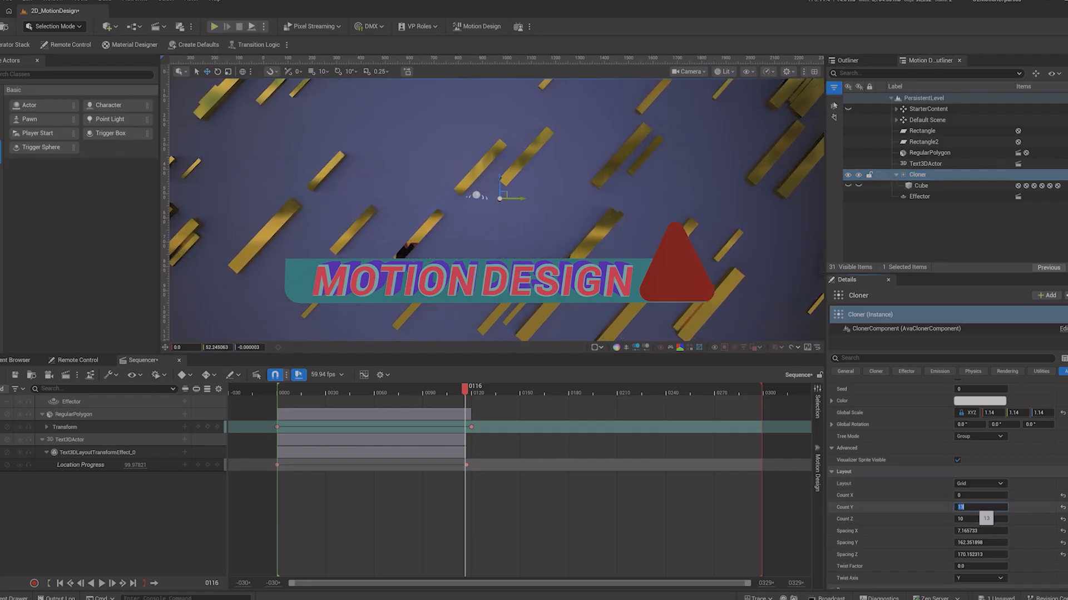
type("20")
key("Return")
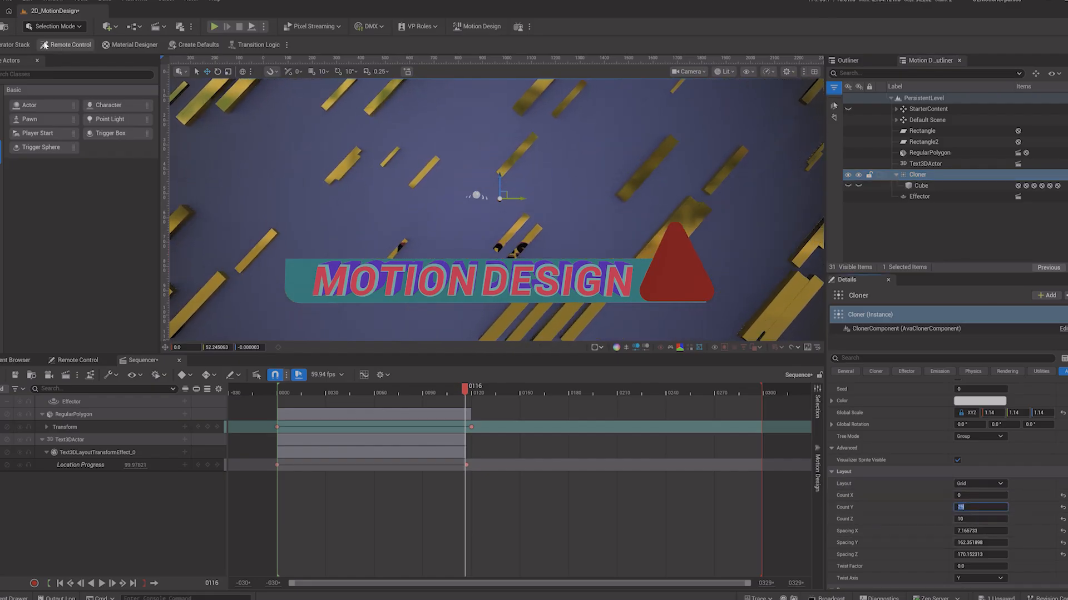
Step: Save all project files
left_click(6, 1)
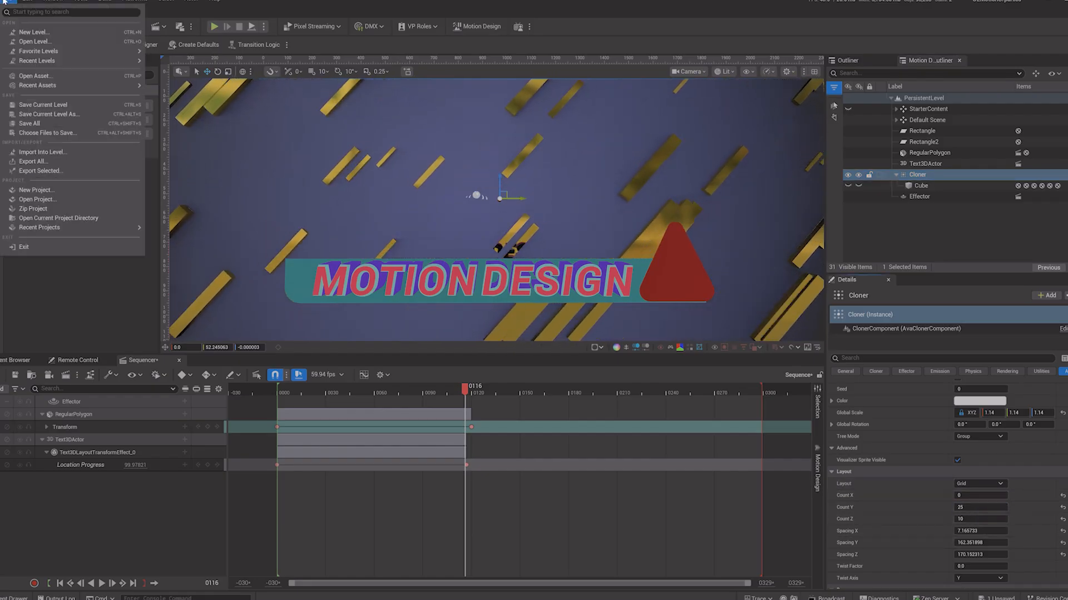
left_click(33, 123)
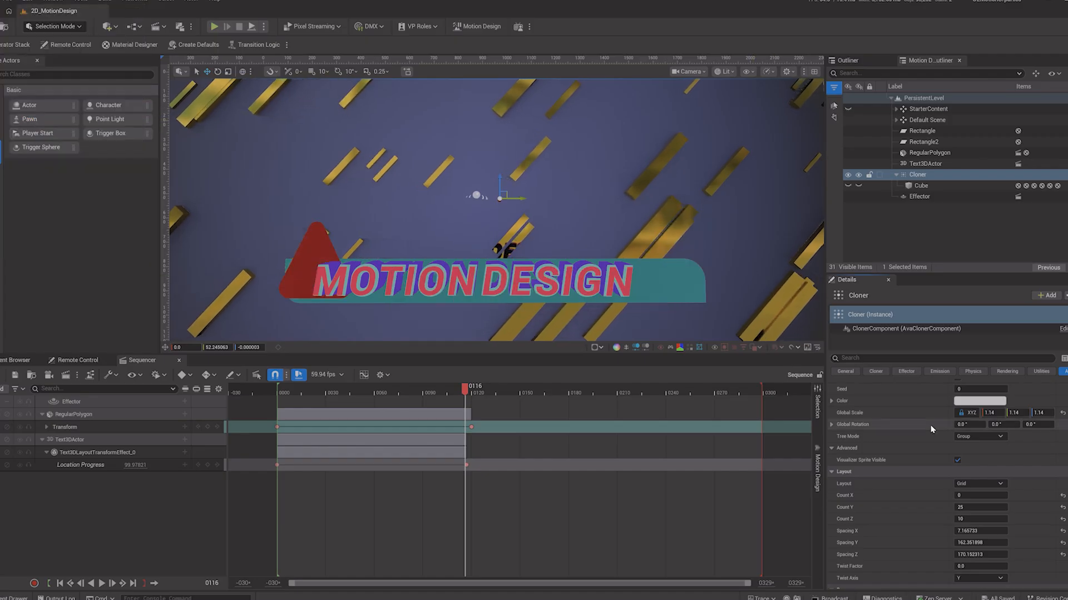
Step: Reset the cloner's Spacing X, Y and Z to their default 105
left_click_drag(975, 532, 967, 532)
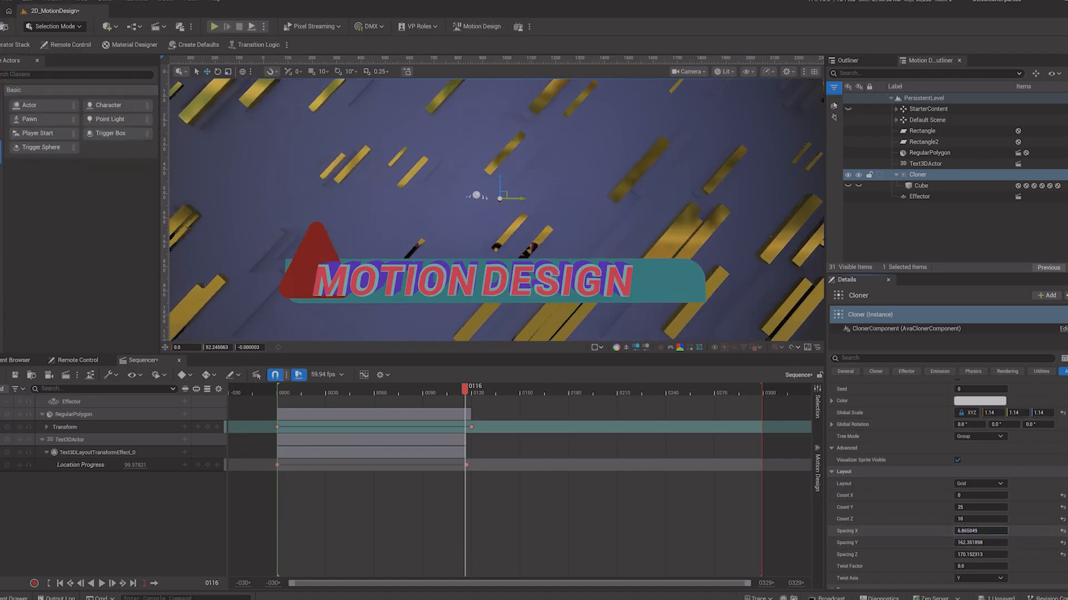
left_click(1062, 531)
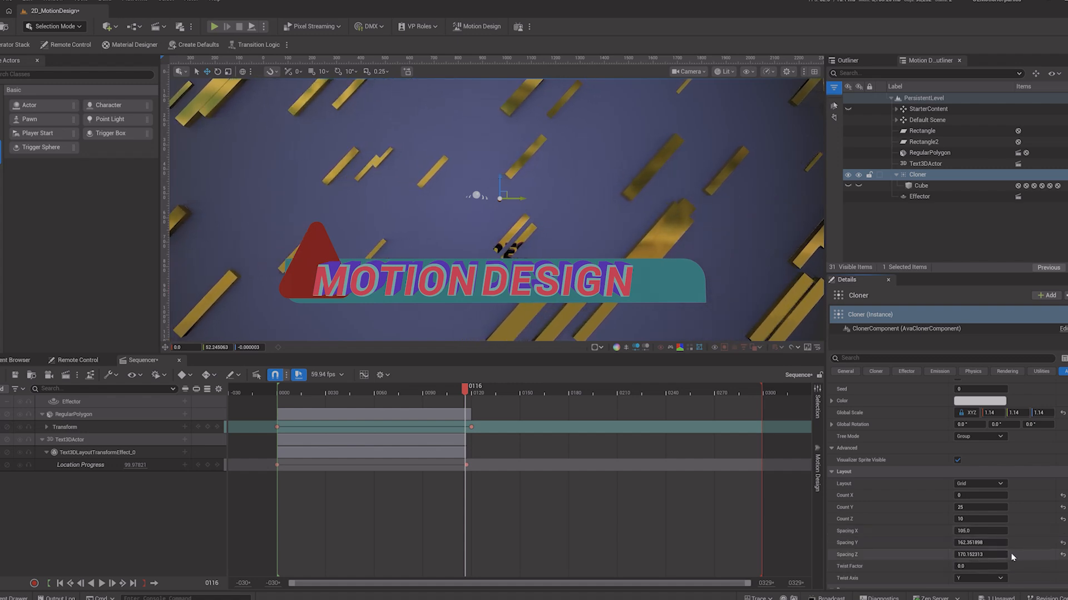
left_click(1063, 555)
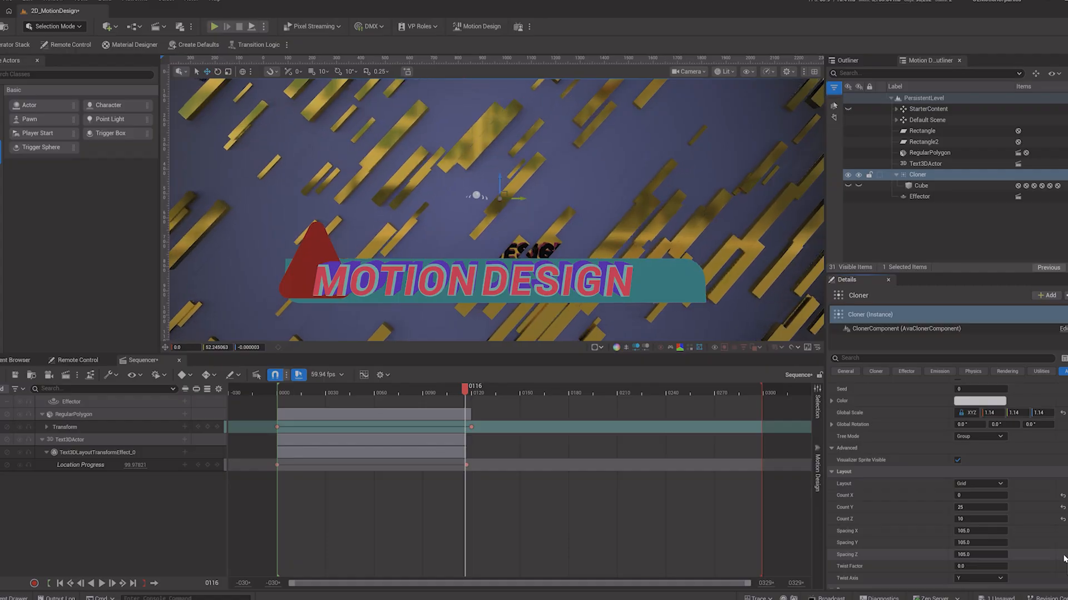
Step: Undo the accidental change and set the cloner's Step scale to about 0.0028 on all axes
scroll(1064, 559, "down", 5)
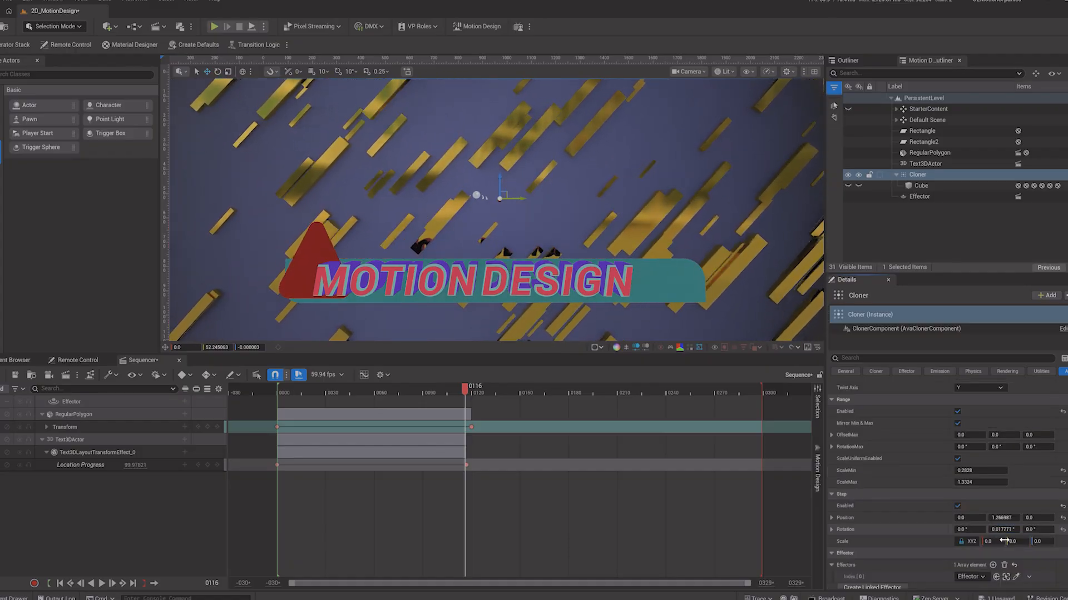
key("ctrl+z")
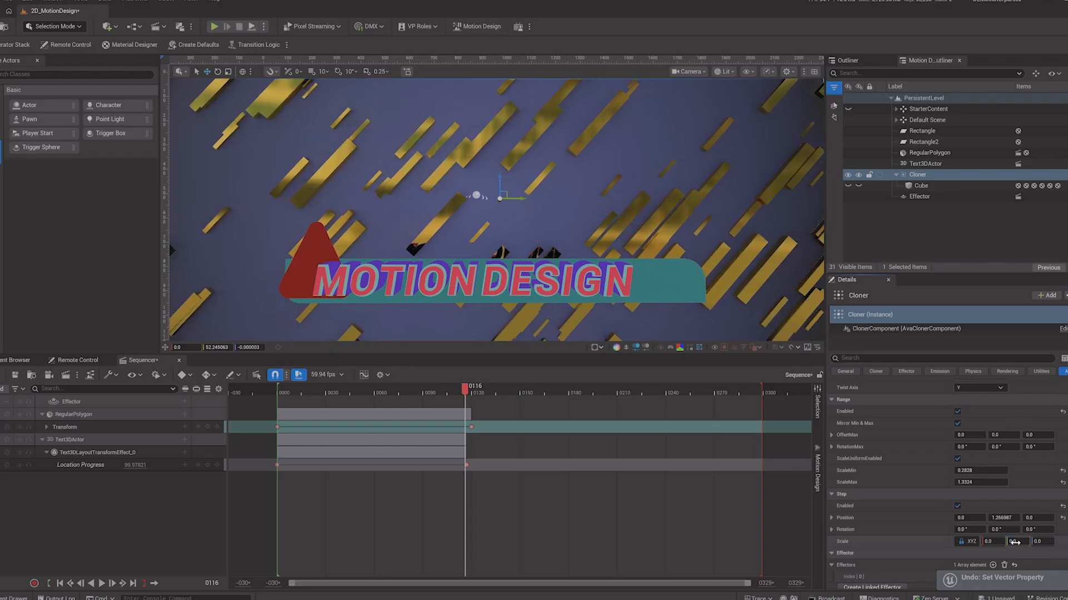
left_click_drag(1015, 542, 1021, 542)
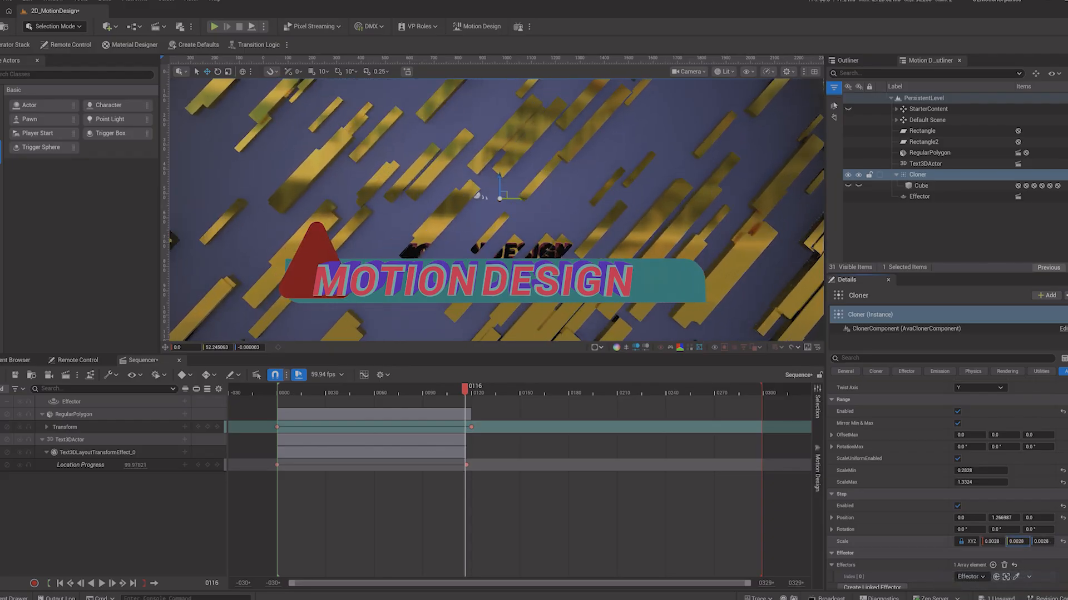